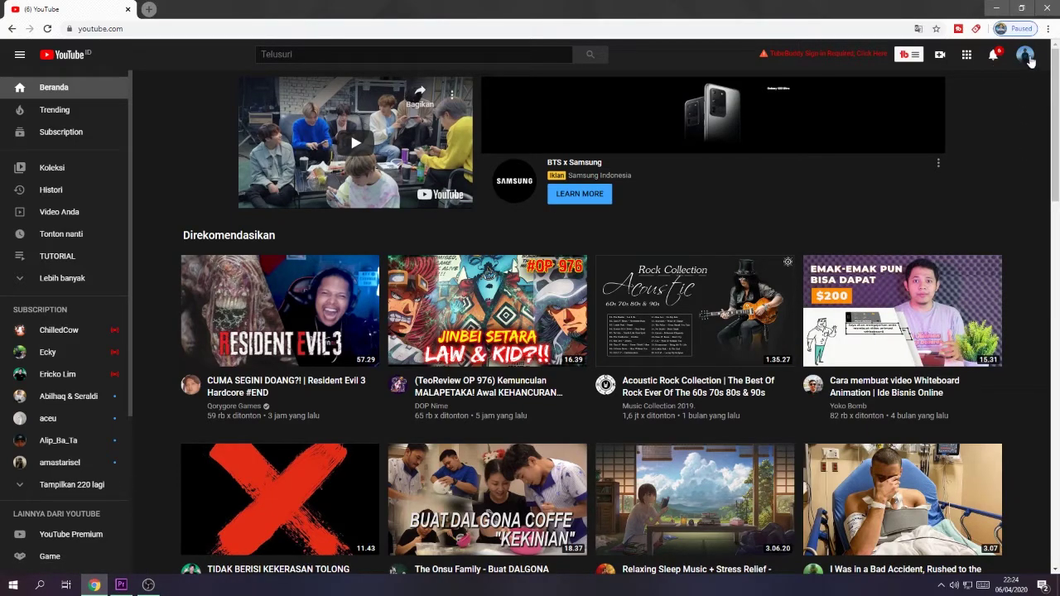
Open YouTube Studio from the account options and start a new video upload
left_click(1026, 56)
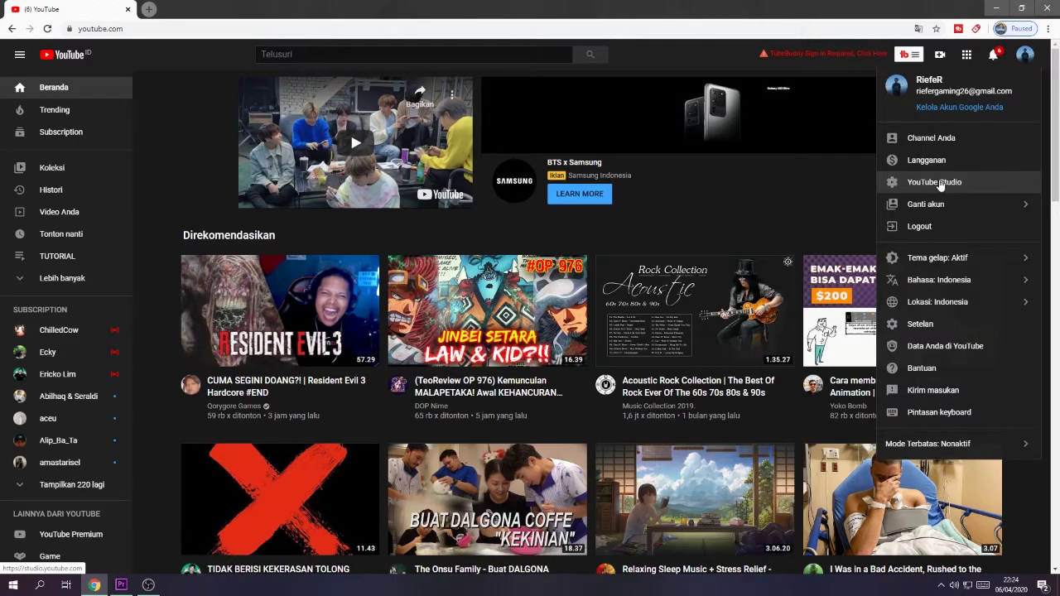
left_click(941, 182)
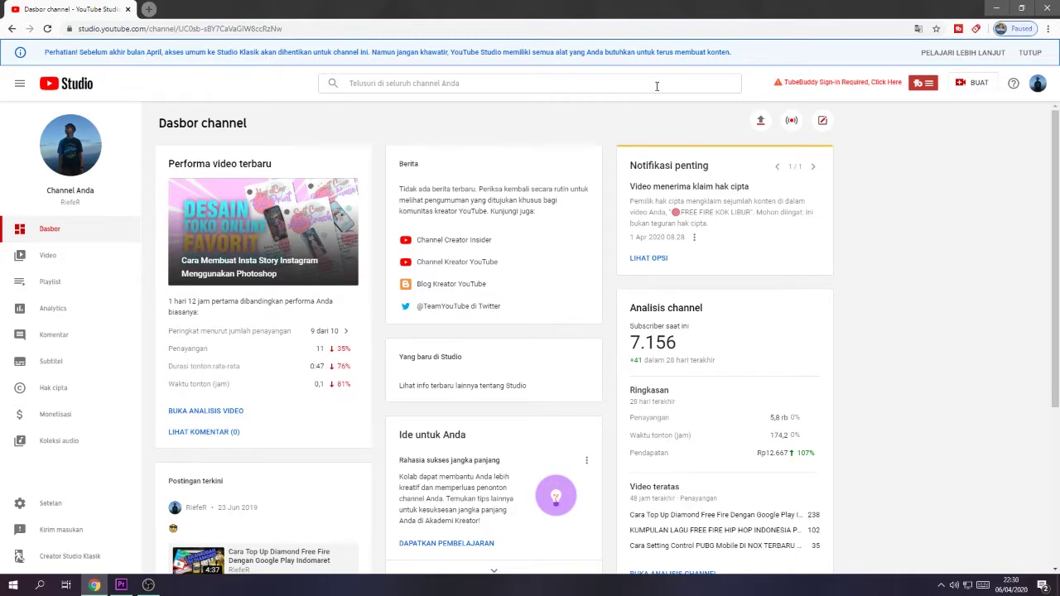
left_click(762, 122)
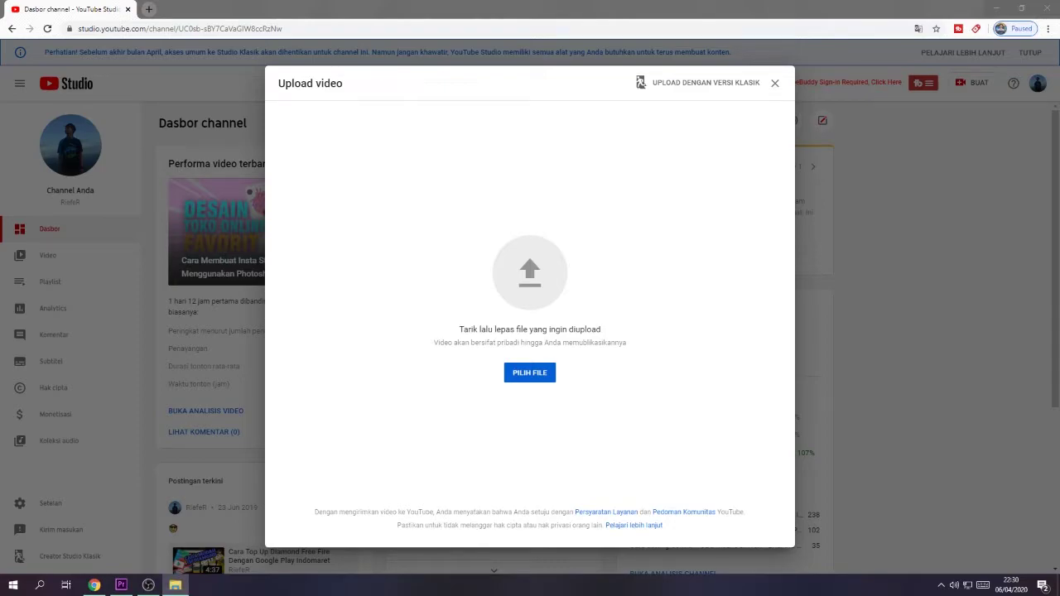
left_click_drag(166, 208, 303, 249)
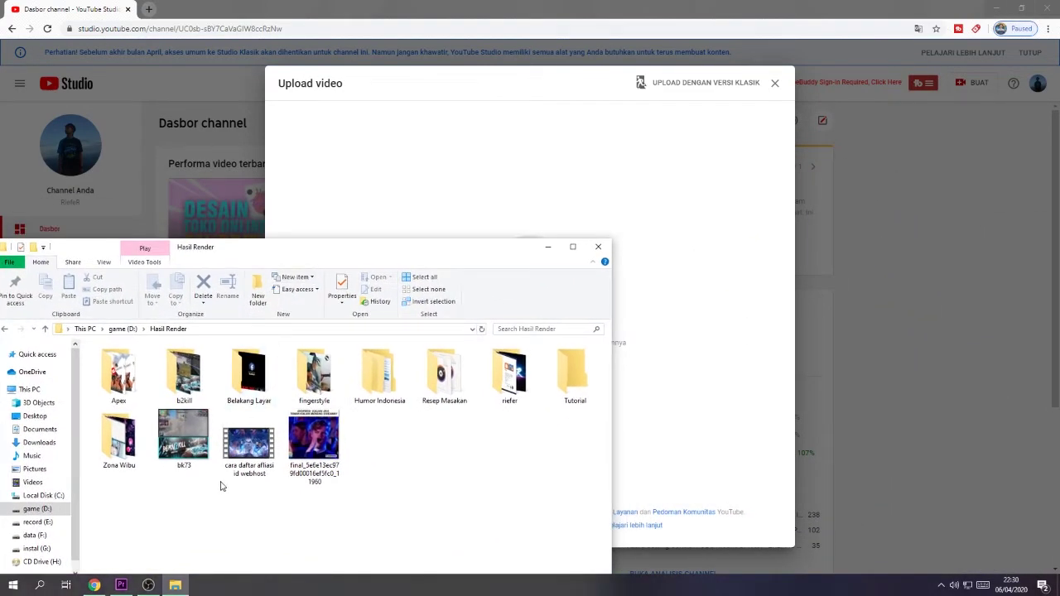
left_click(248, 448)
left_click_drag(255, 451, 486, 213)
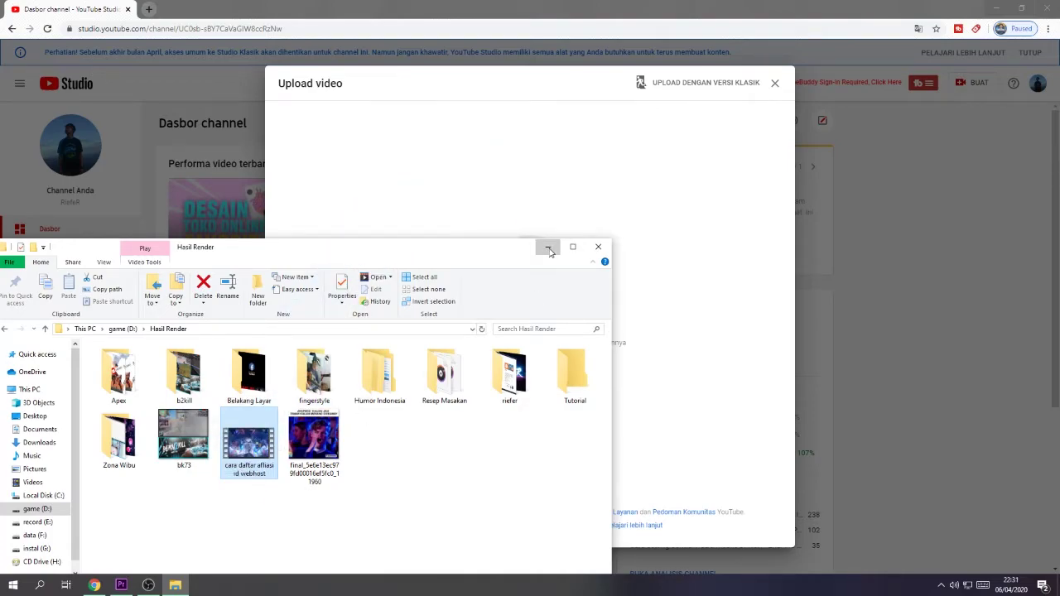
left_click(549, 248)
Choose the video "cara daftar afliasi id webhost" from the Hasil Render folder on drive D for upload
left_click(528, 374)
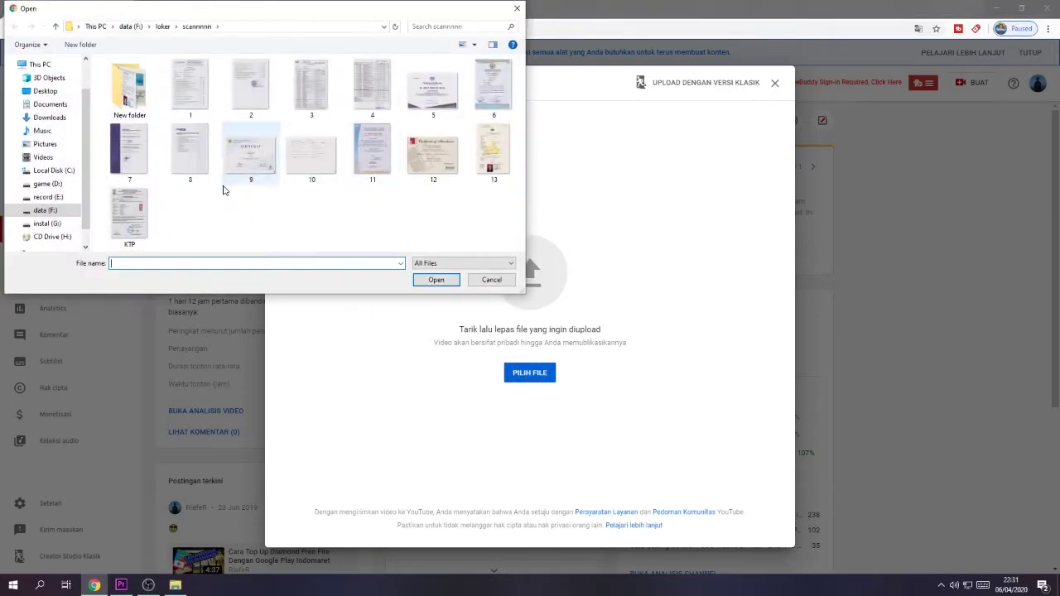
left_click(45, 184)
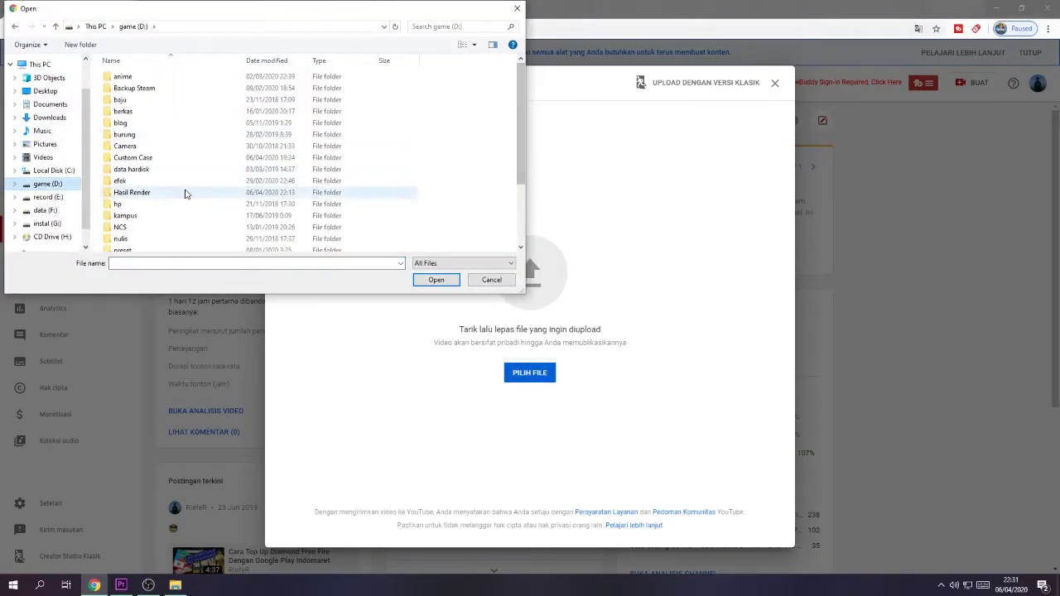
left_click(146, 192)
double_click(145, 192)
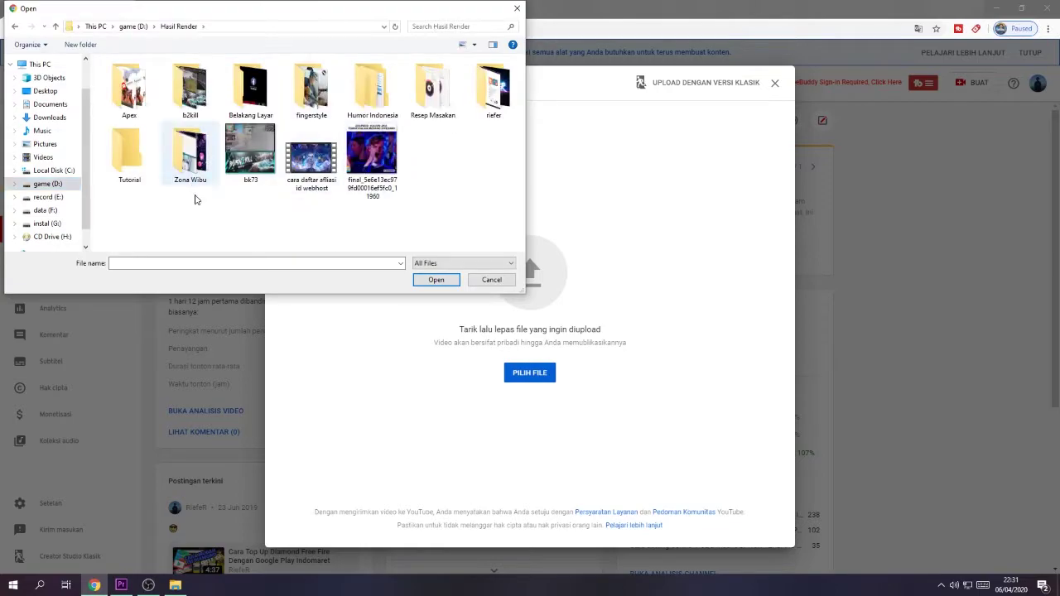
left_click(304, 168)
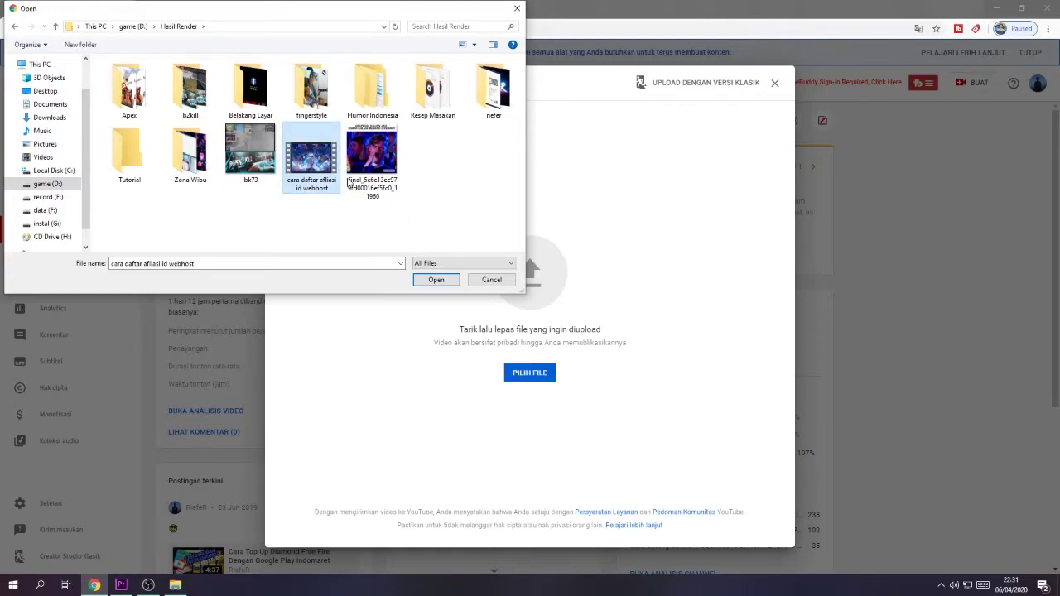
left_click(434, 280)
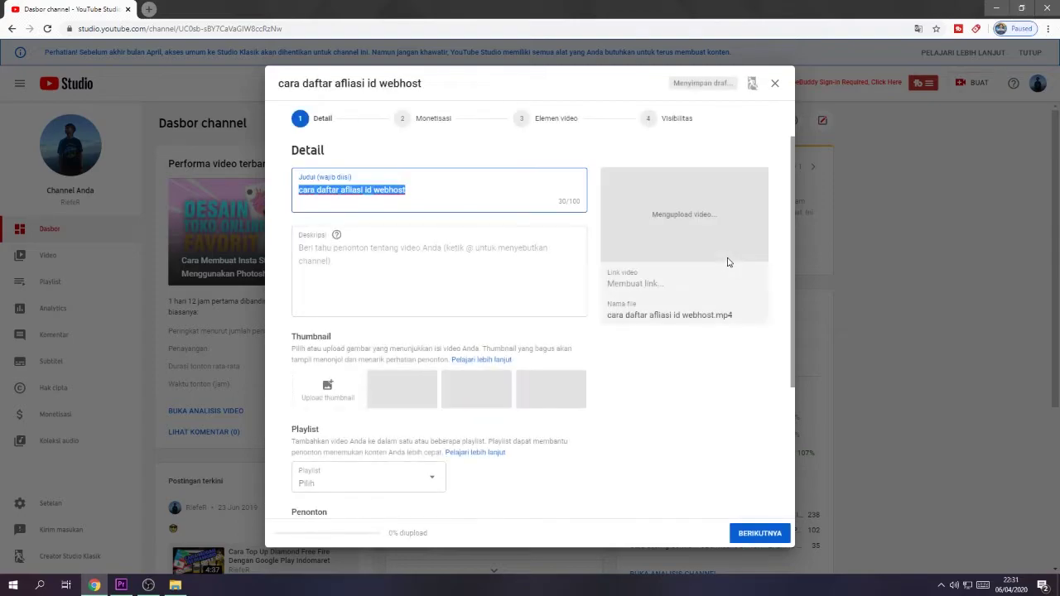
Replace the video title with "Cara Bergabung Menjadi Afliasi Idwebhost"
left_click(488, 197)
key("Home")
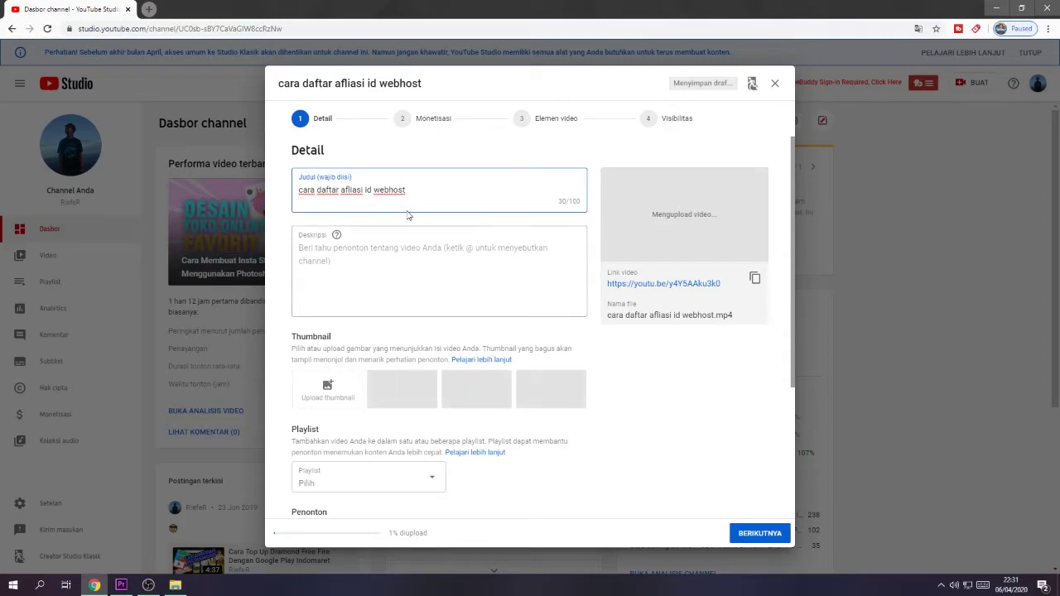
left_click_drag(408, 189, 298, 189)
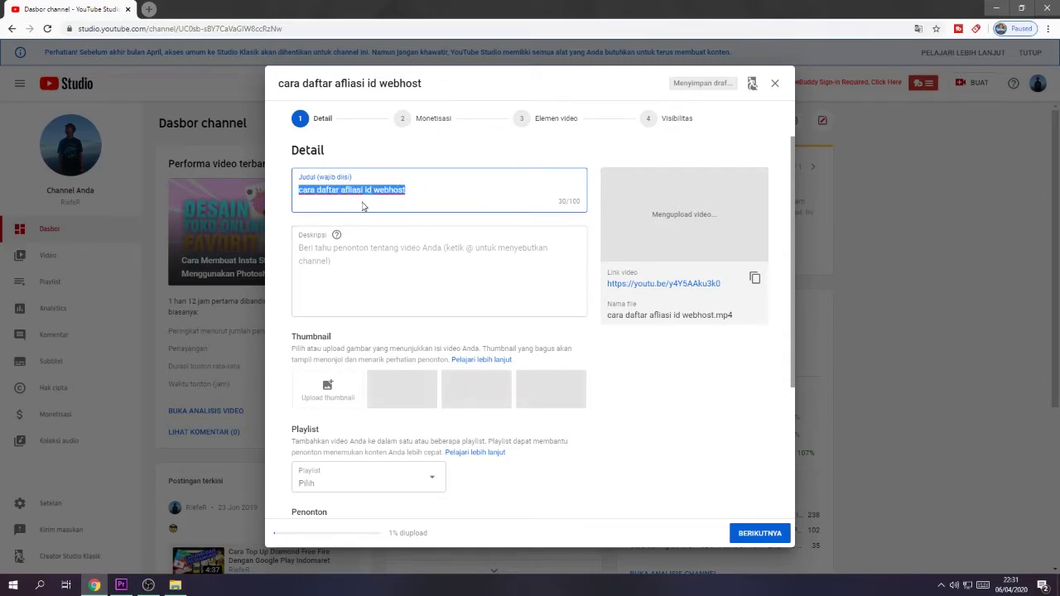
type("Cara")
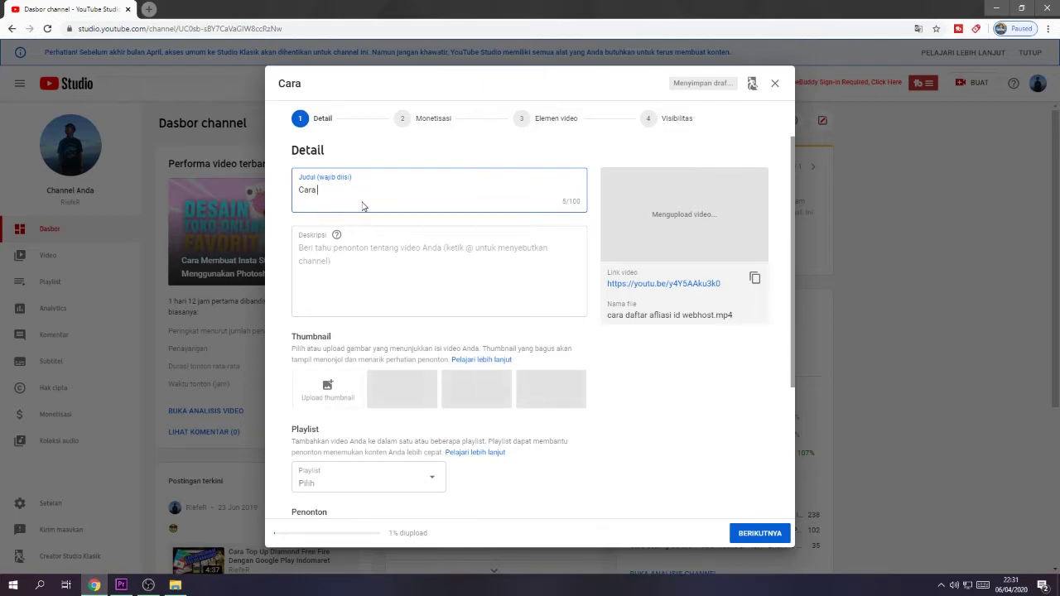
type(" Bergabung Men")
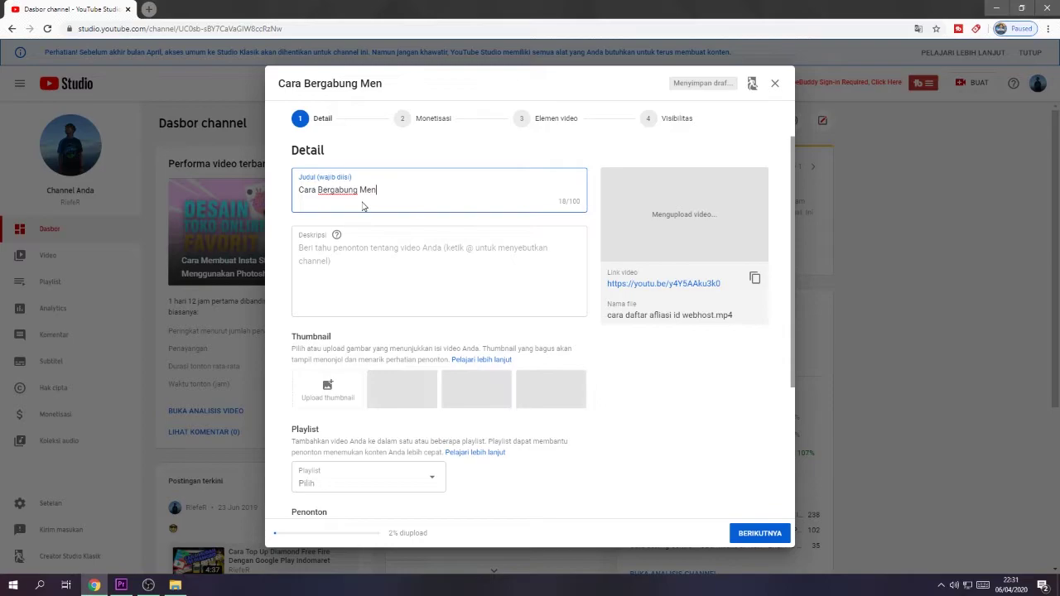
type("jadi Afliasi")
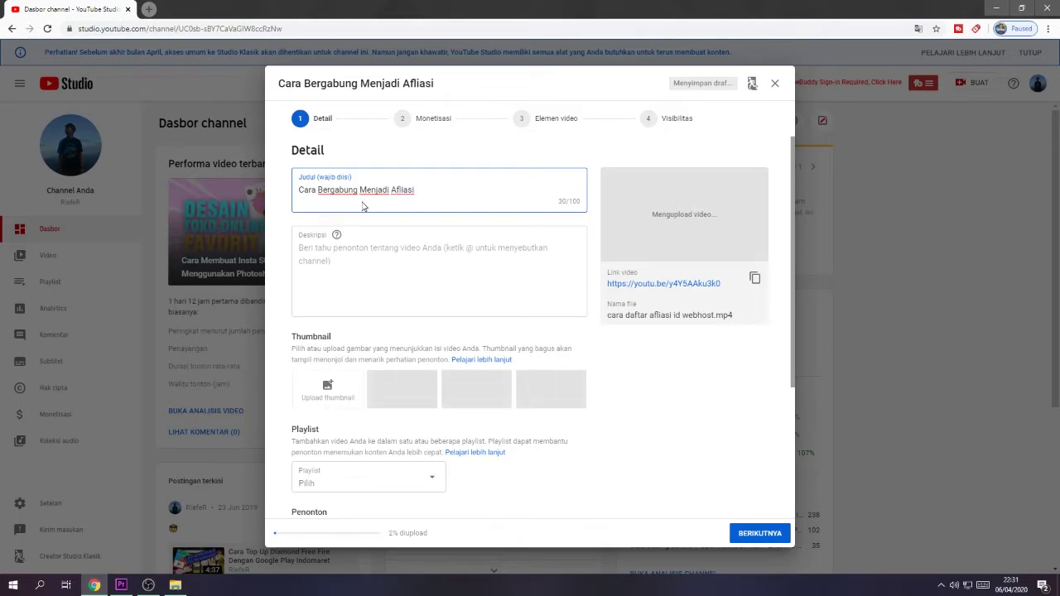
type(" Idwebhost")
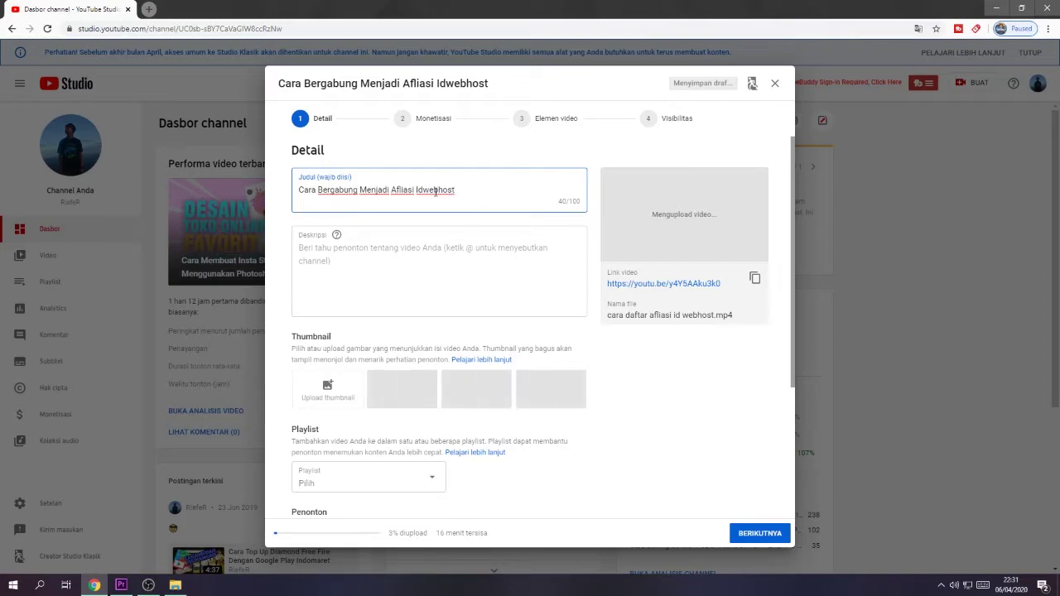
key("ctrl+a")
left_click(465, 190)
Write the description "Dividio kali ini saya akan membahas tentang bagaimana cara mendaftar program afliasi di situs penyedia hosting atau domain di Idwebhost"
left_click(346, 255)
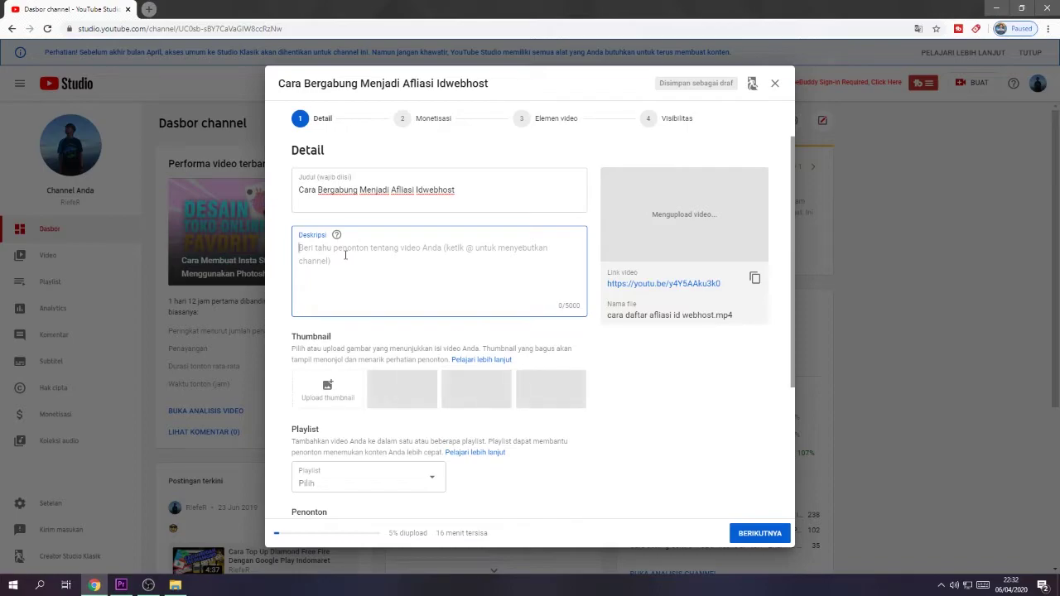
type("DI")
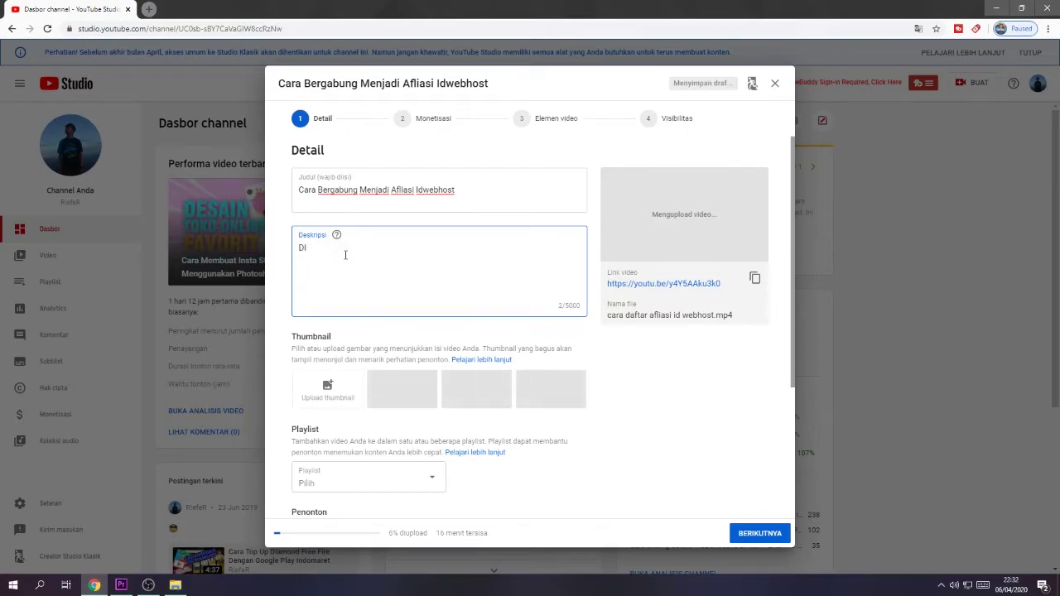
type("ividio kali ini saya akan me")
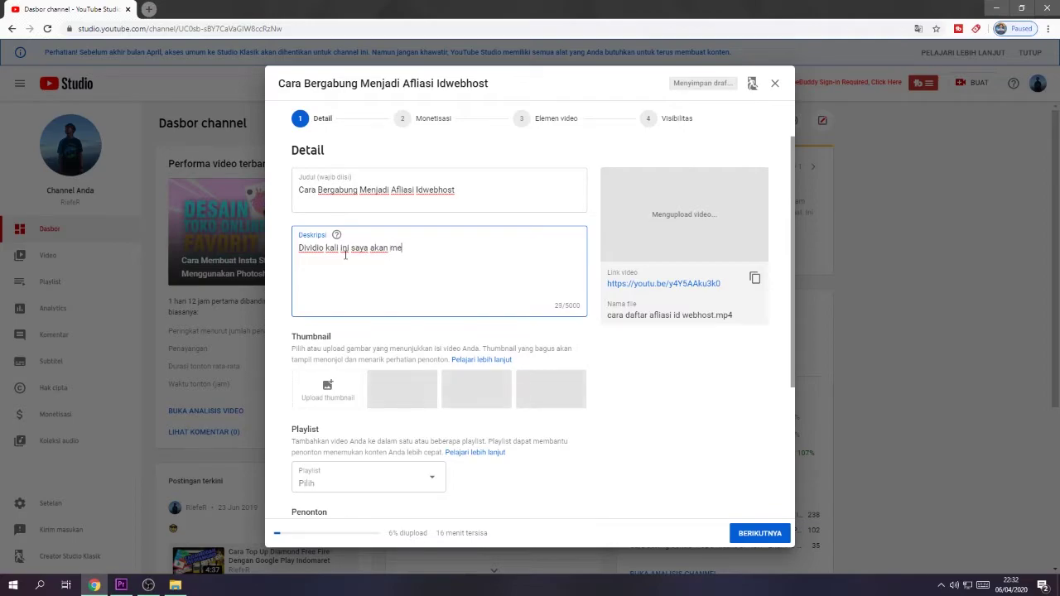
type("mbahas tentang baga")
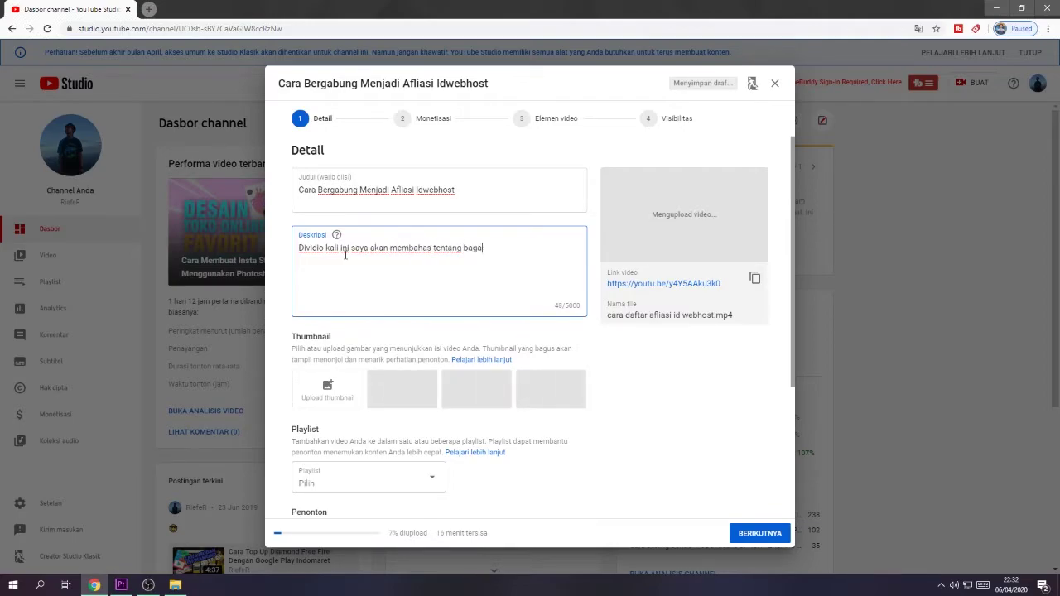
type("imana cara mendaftar prog")
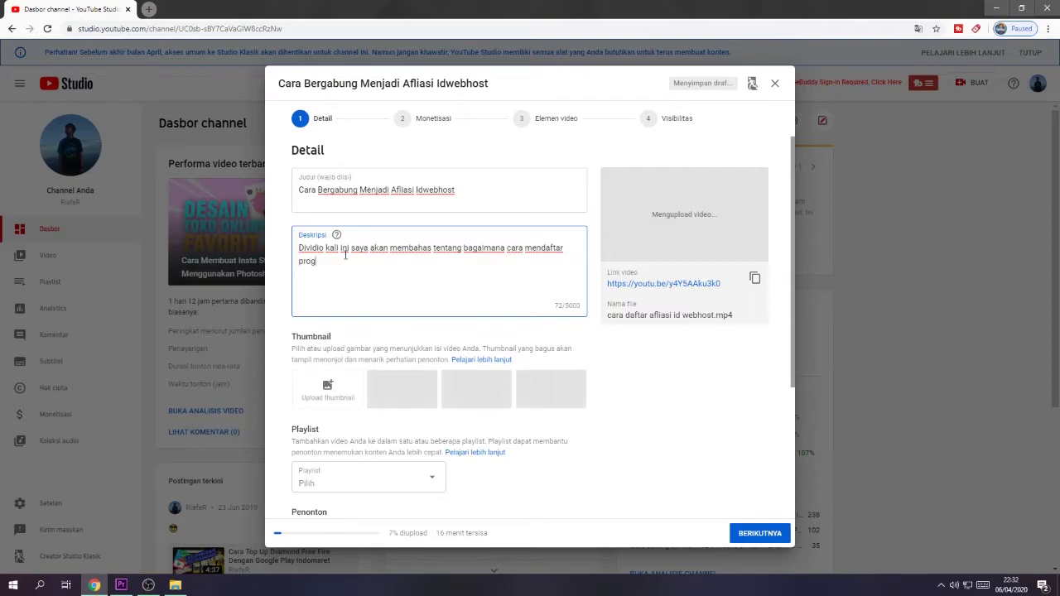
type("ram aflisi di situs penyedia ")
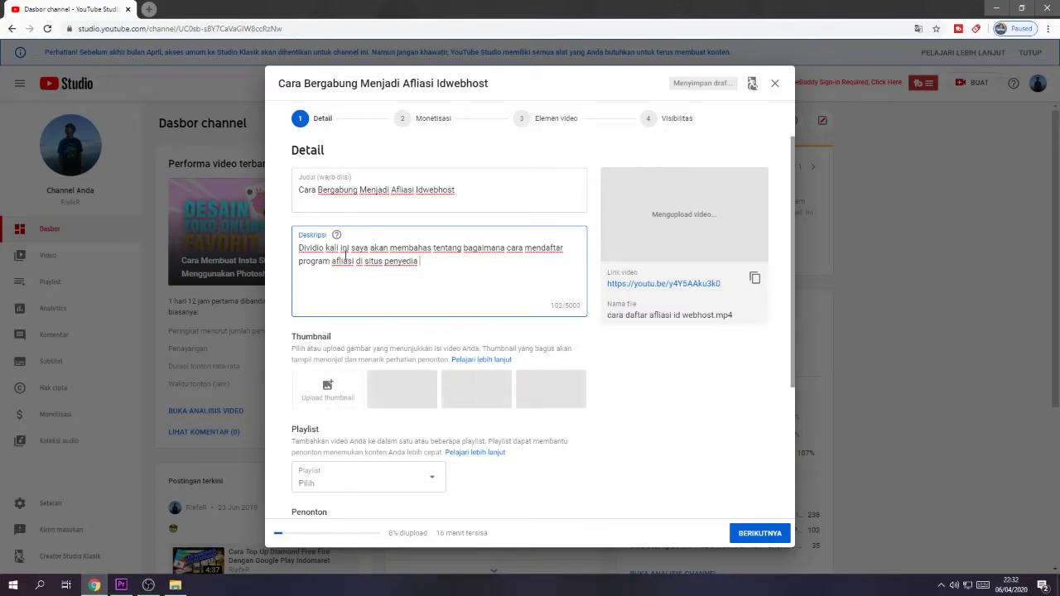
type("hosting atau diomain di Idwebhost")
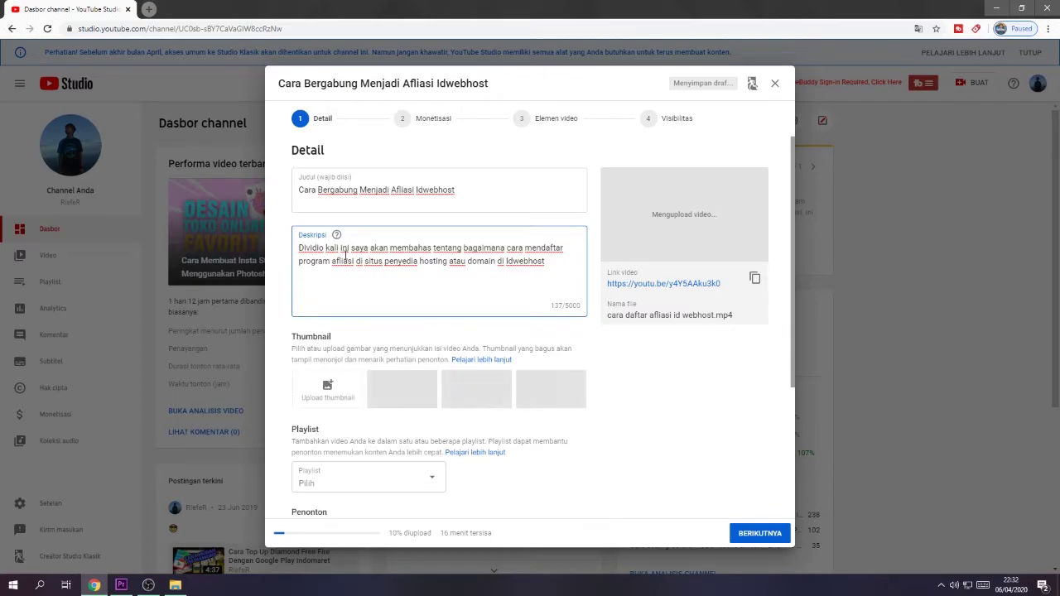
key("Return")
type("Situs :")
left_click(148, 10)
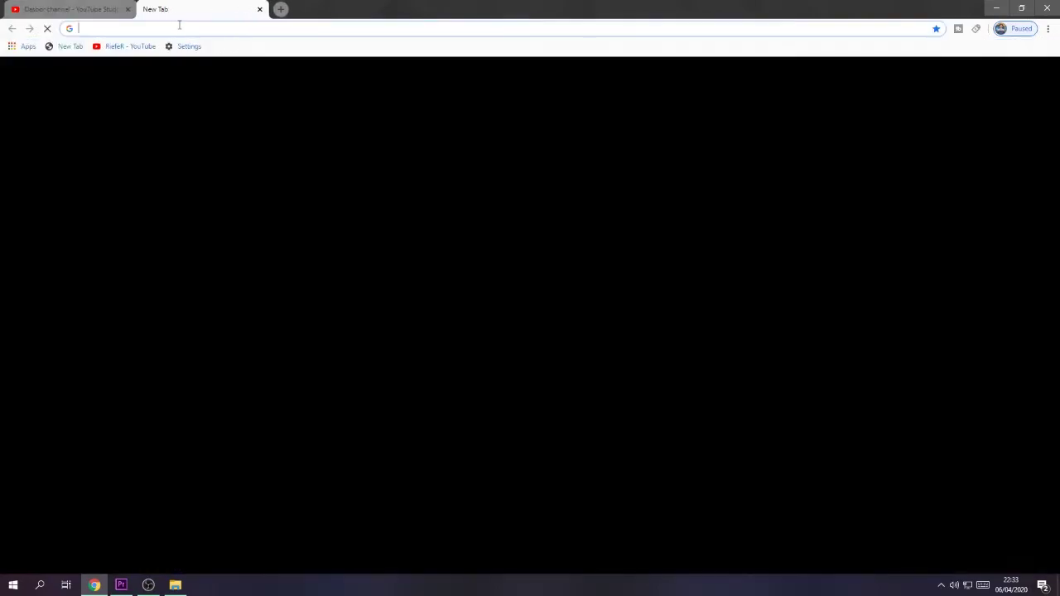
type("id")
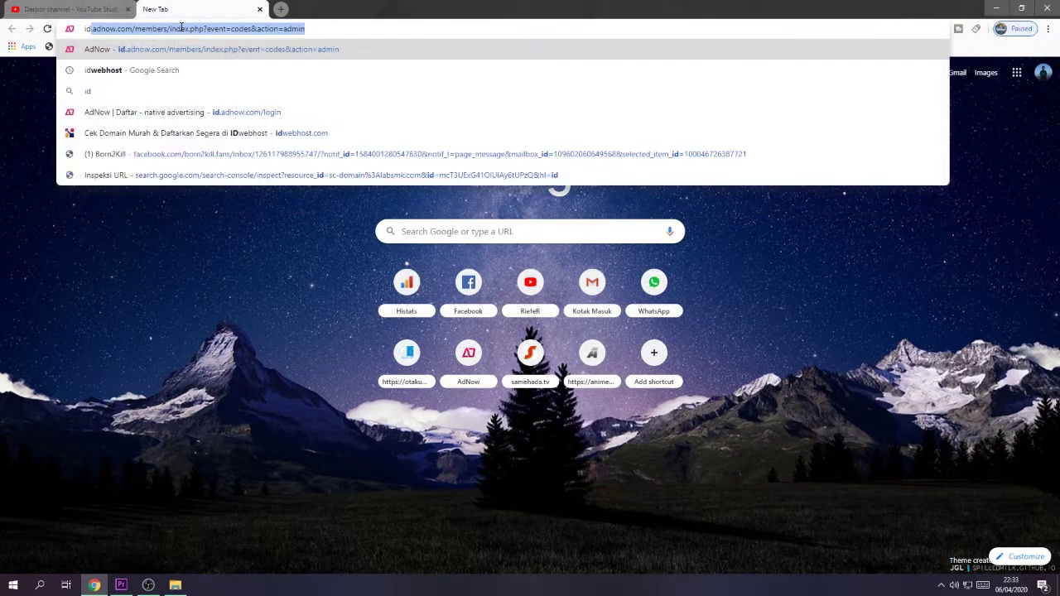
left_click(167, 154)
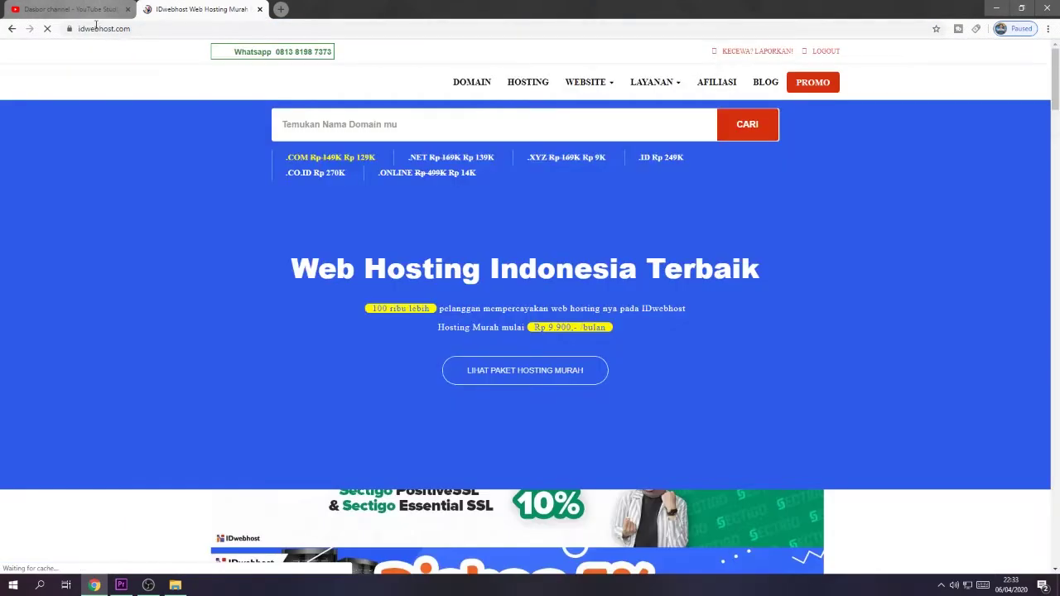
left_click(104, 28)
key("ctrl+c")
right_click(122, 33)
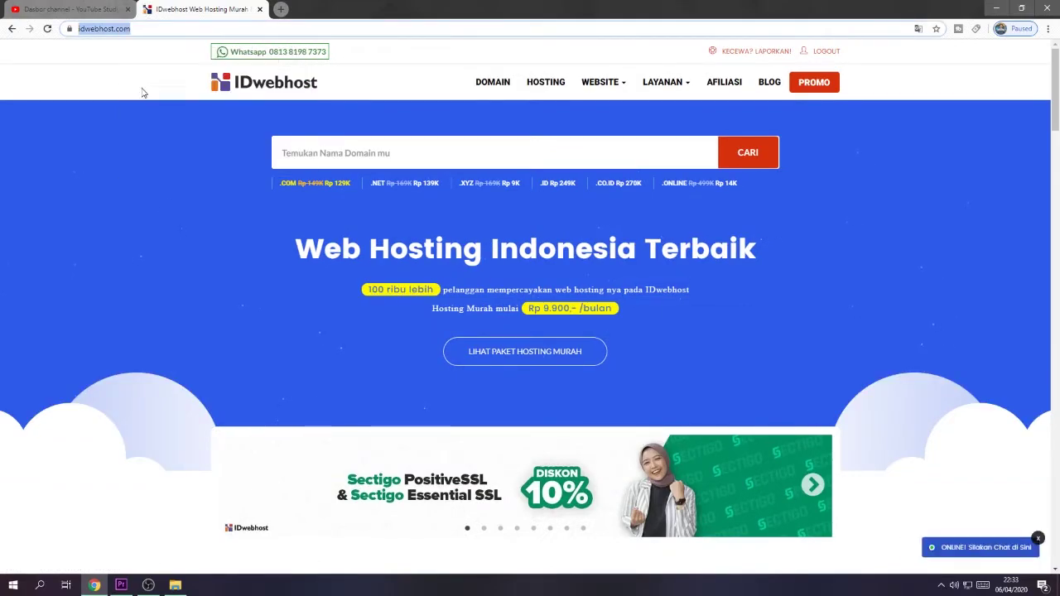
left_click(137, 90)
key("ctrl+Tab")
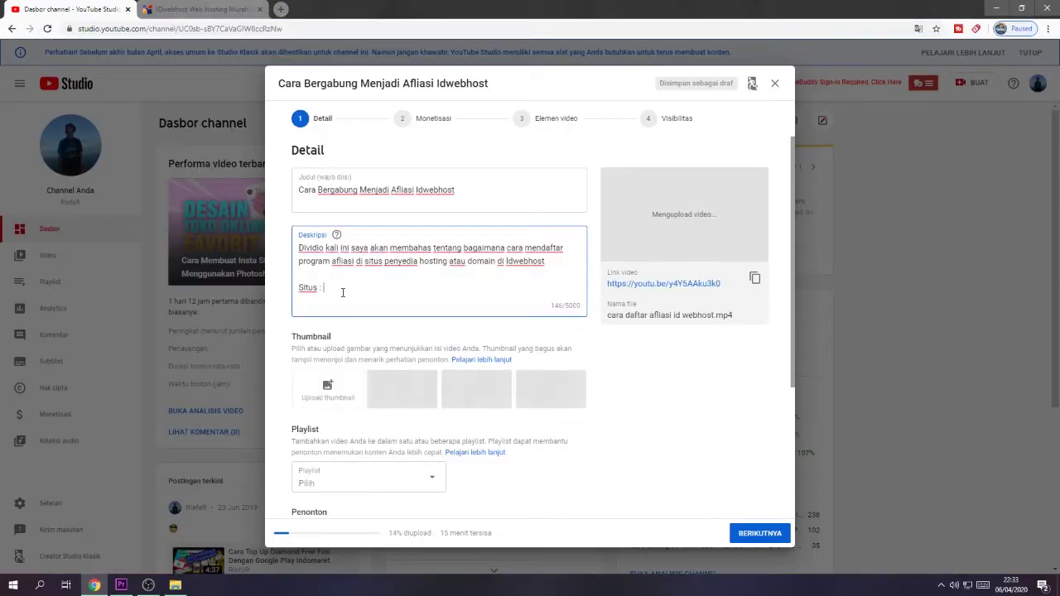
key("ctrl+v")
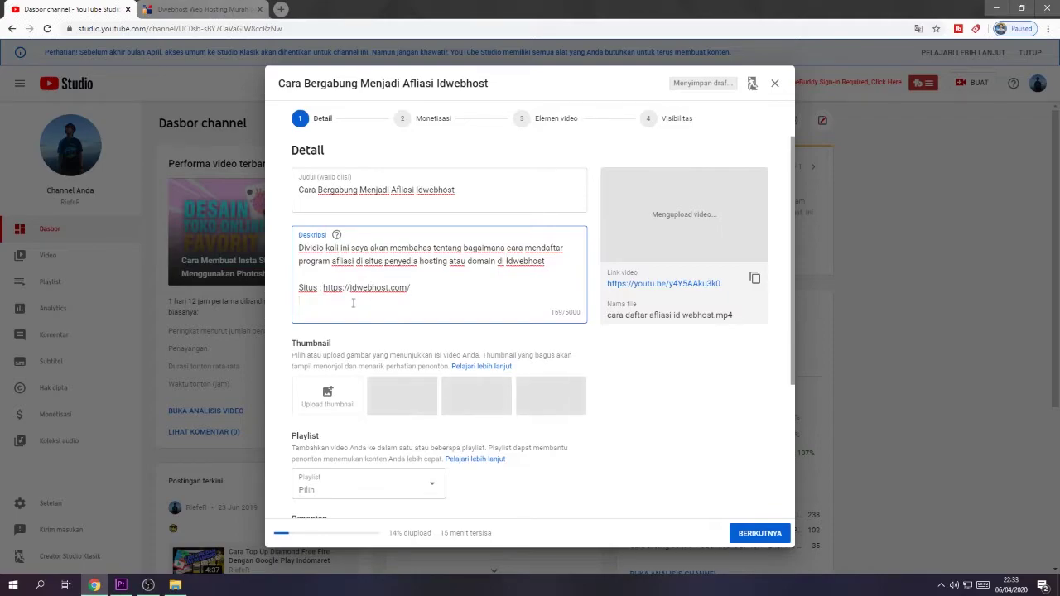
Add the hashtags "#tutorial #domainmurah #hostingmurah" below the site link in the description
key("Return")
key("Return")
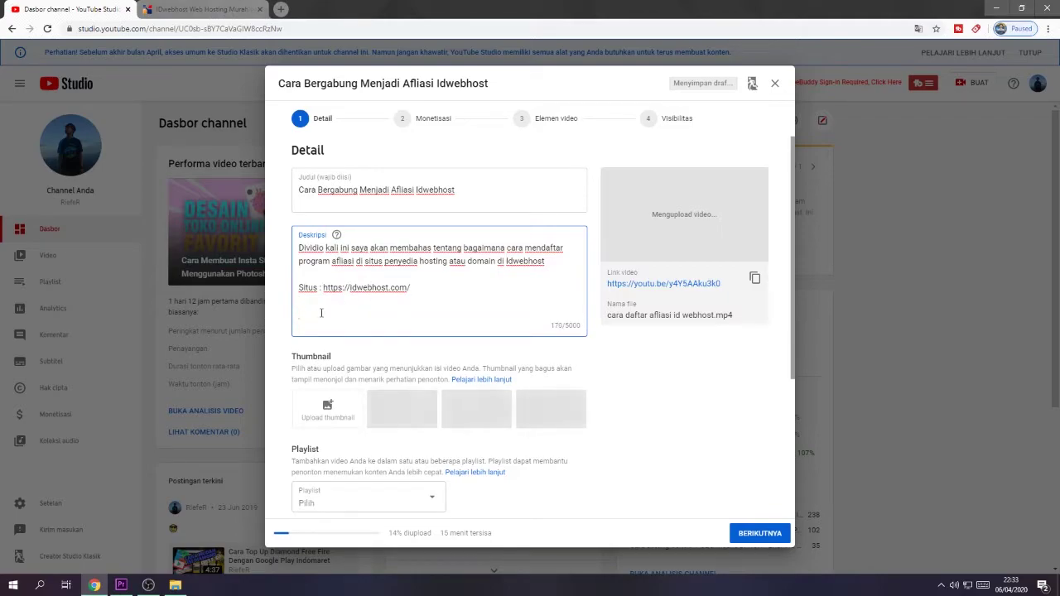
type("tutorial #domainmurah")
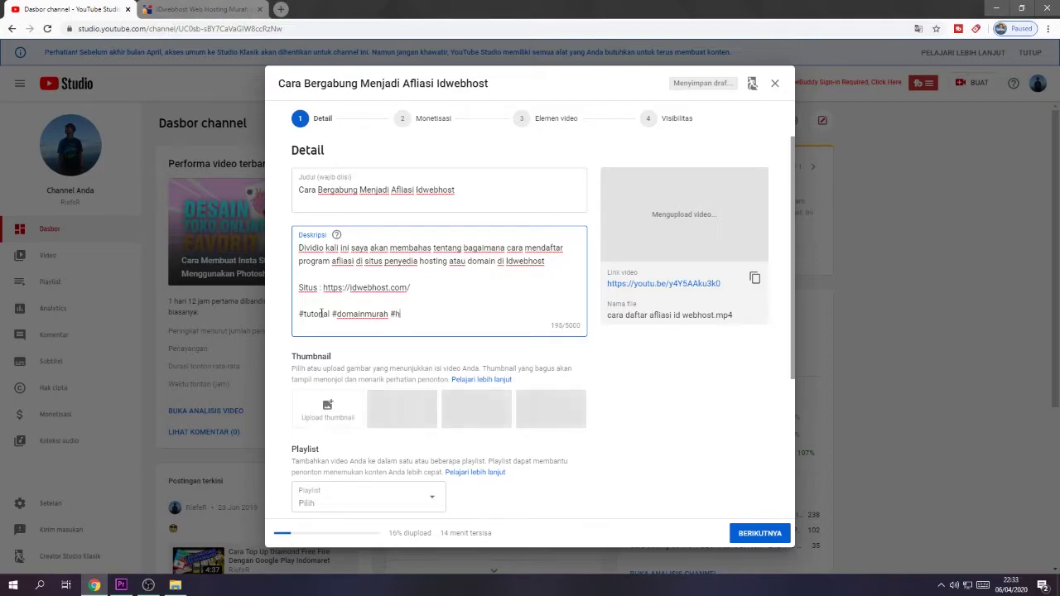
type("#hostingmurah")
key("ctrl+a")
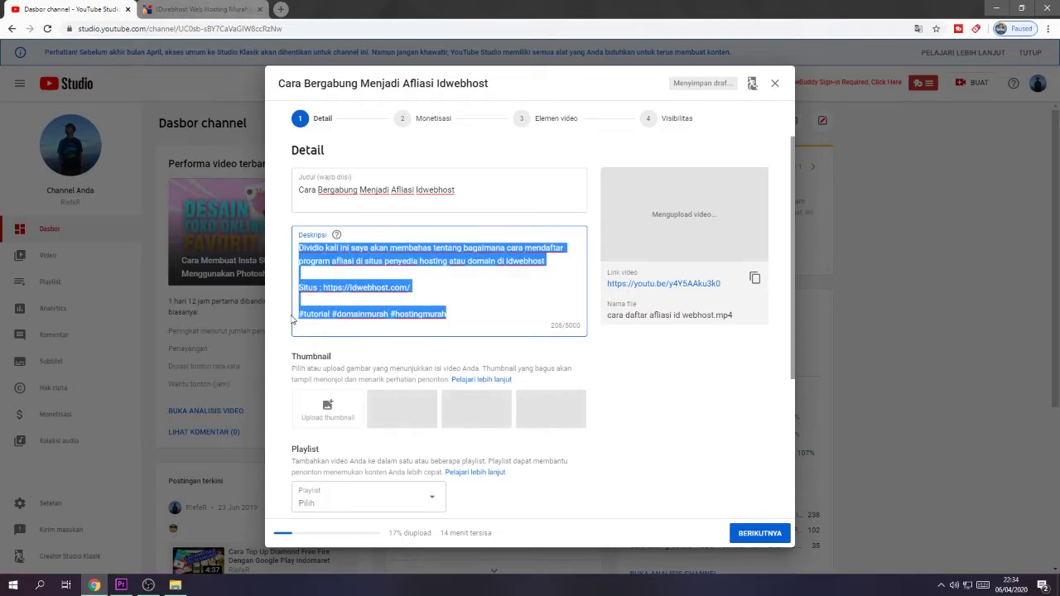
left_click(457, 315)
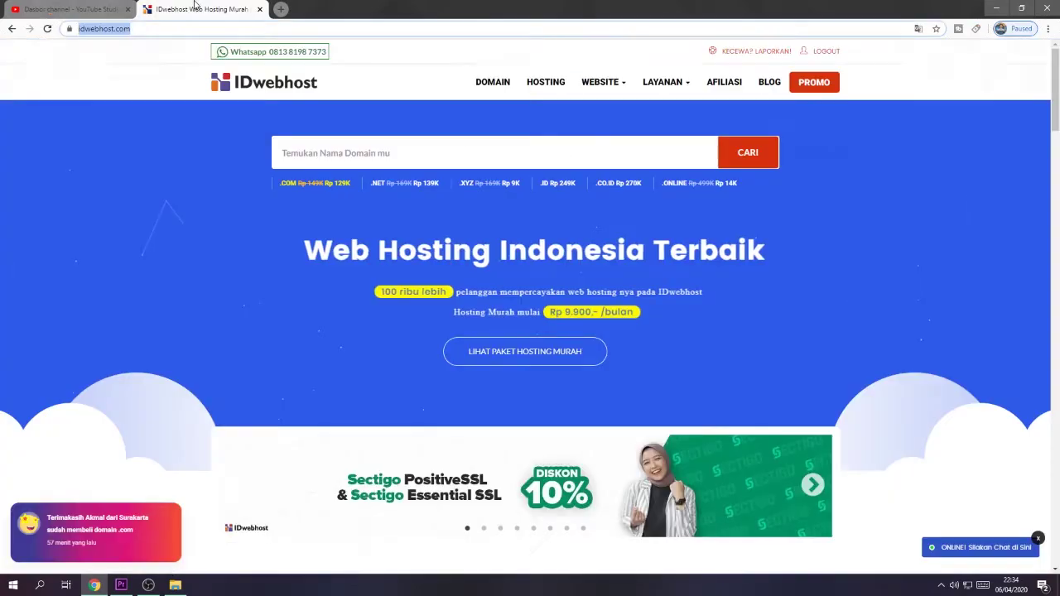
Close the IDwebhost site and open YouTube's Trending page alongside the studio
left_click(199, 8)
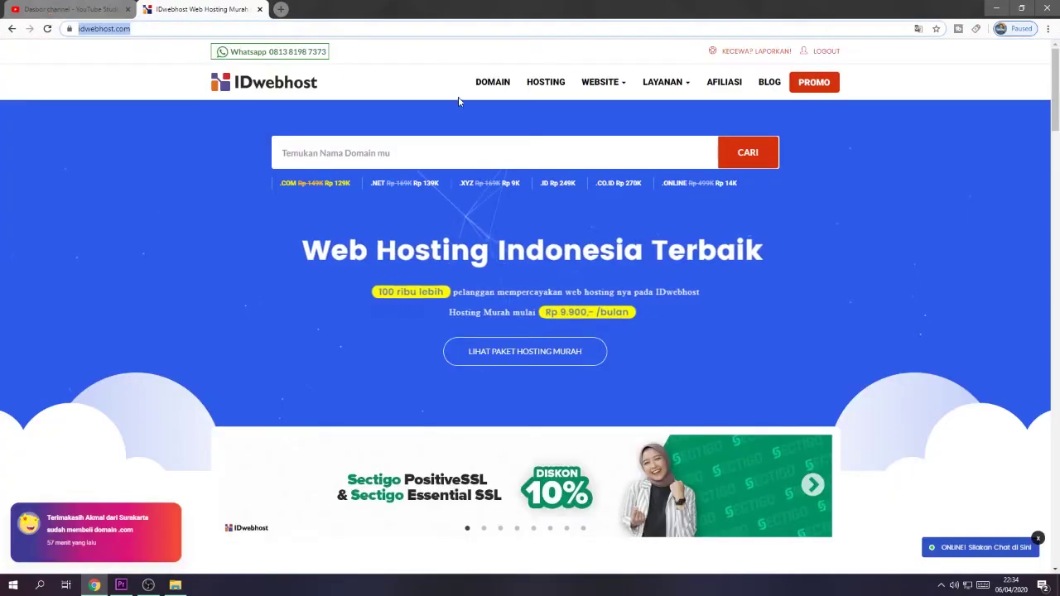
left_click(281, 9)
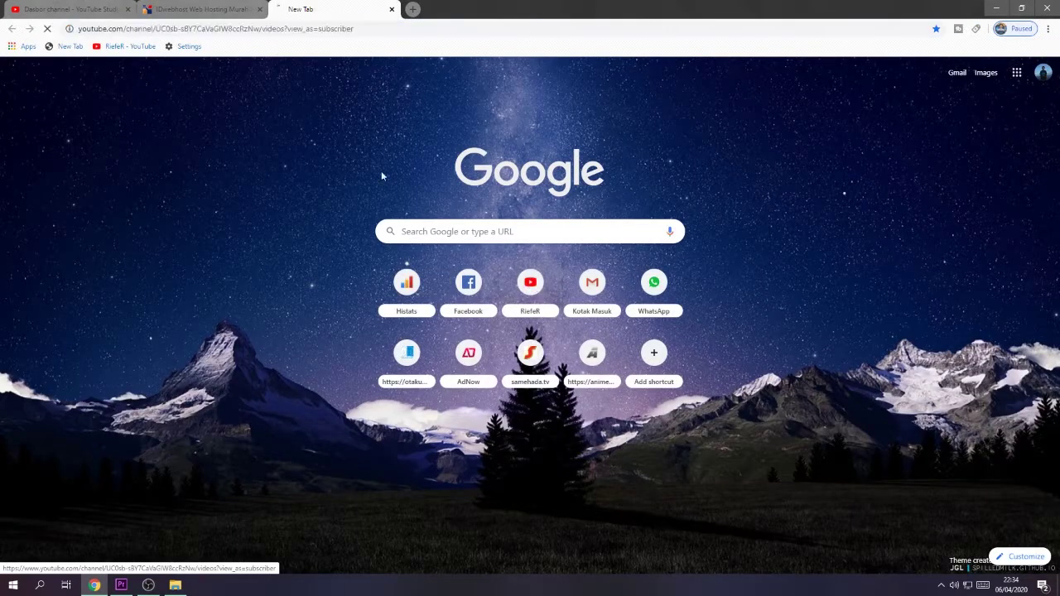
left_click(259, 8)
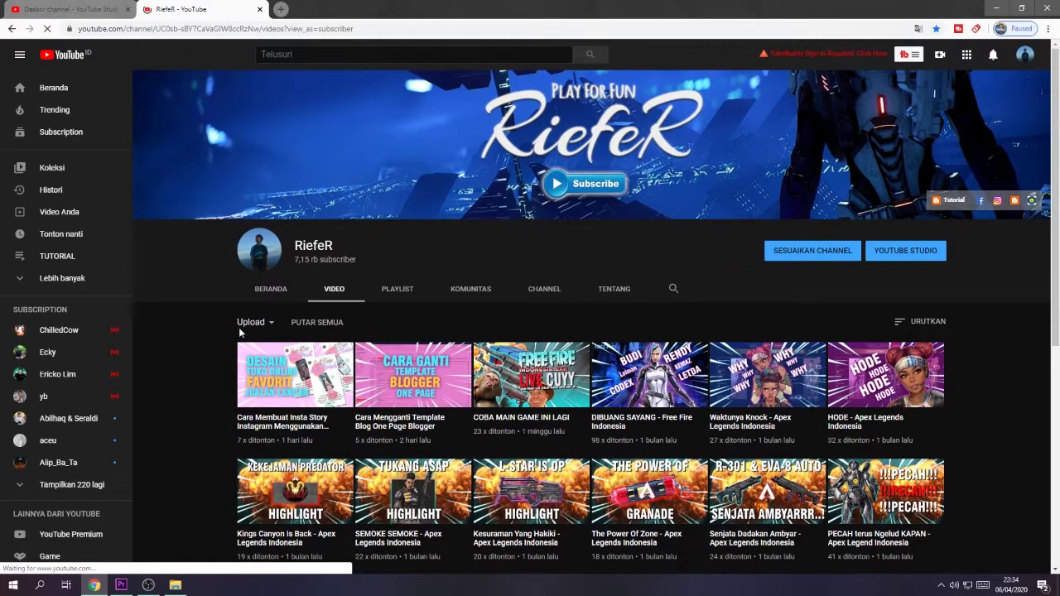
left_click(72, 111)
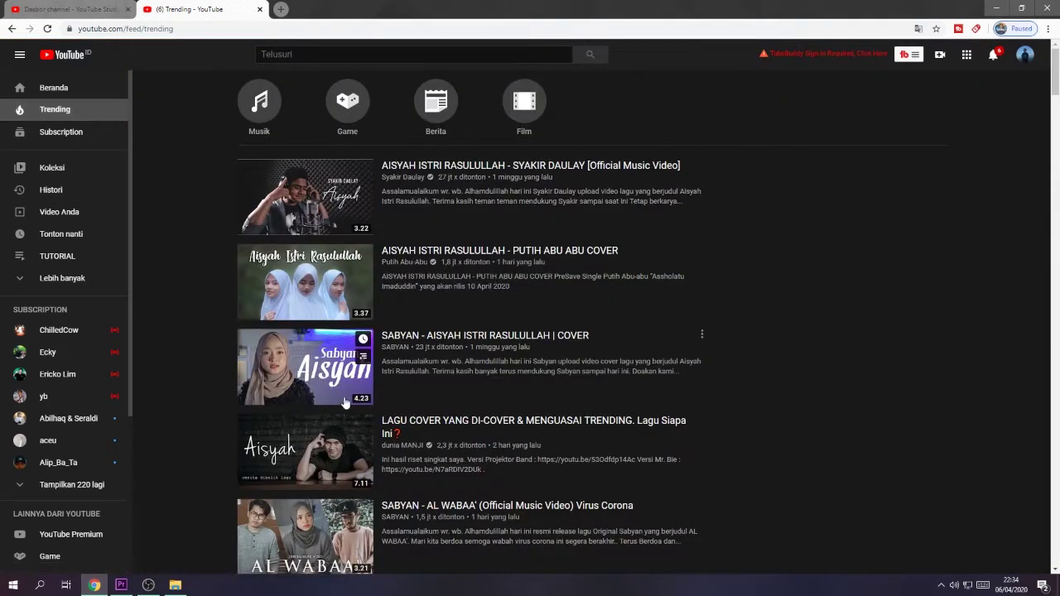
scroll(481, 433, "down", 1)
scroll(821, 412, "up", 1)
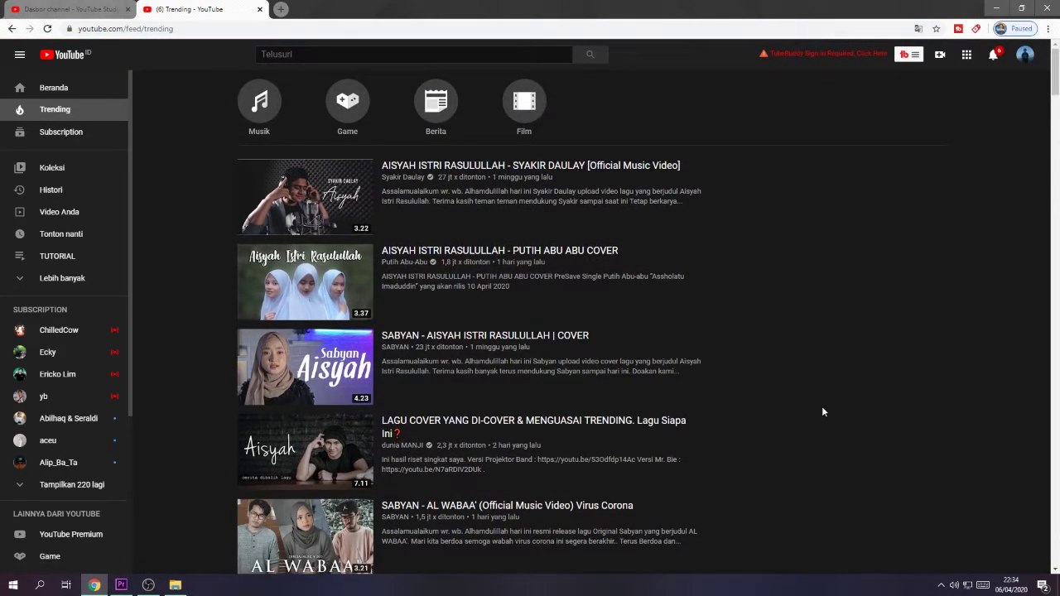
Open the first trending video, pause its advertisement and examine the area around the video title
left_click(294, 191)
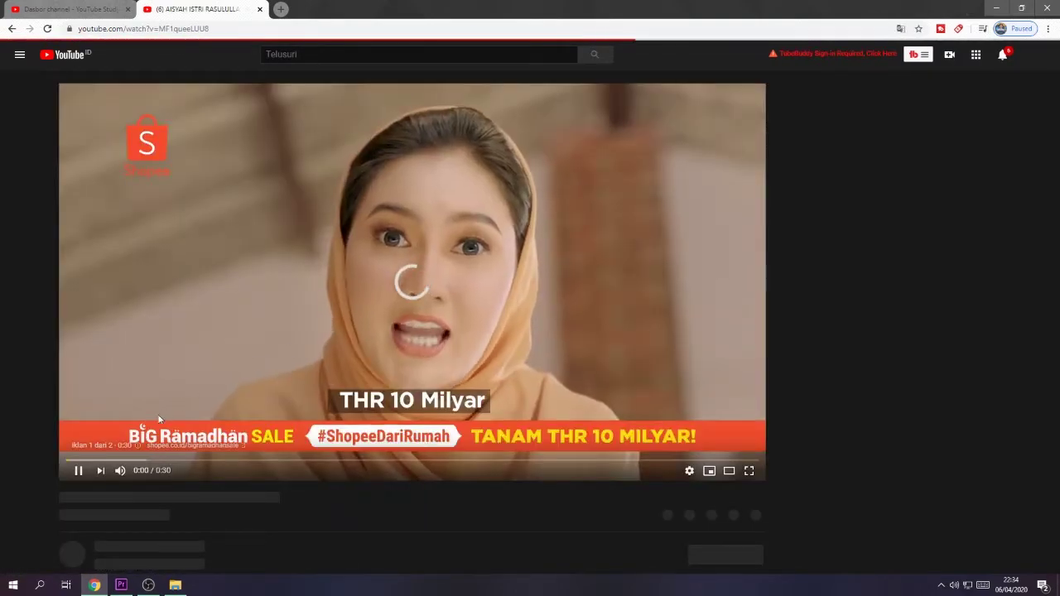
left_click(79, 470)
scroll(220, 414, "down", 1)
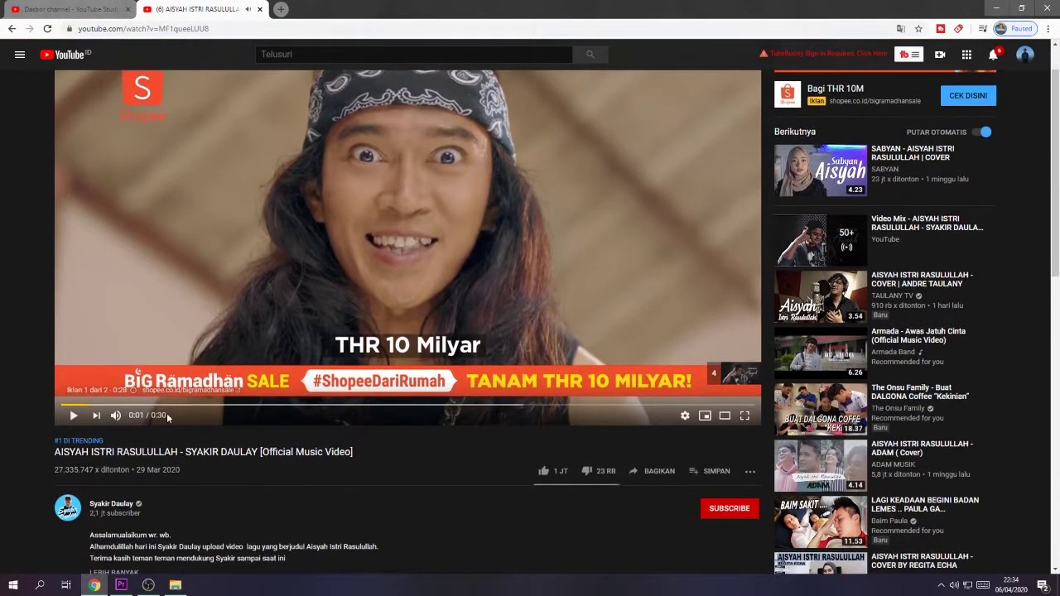
Compare the hashtags in the upload's description with the line above the trending video's title
left_click(97, 9)
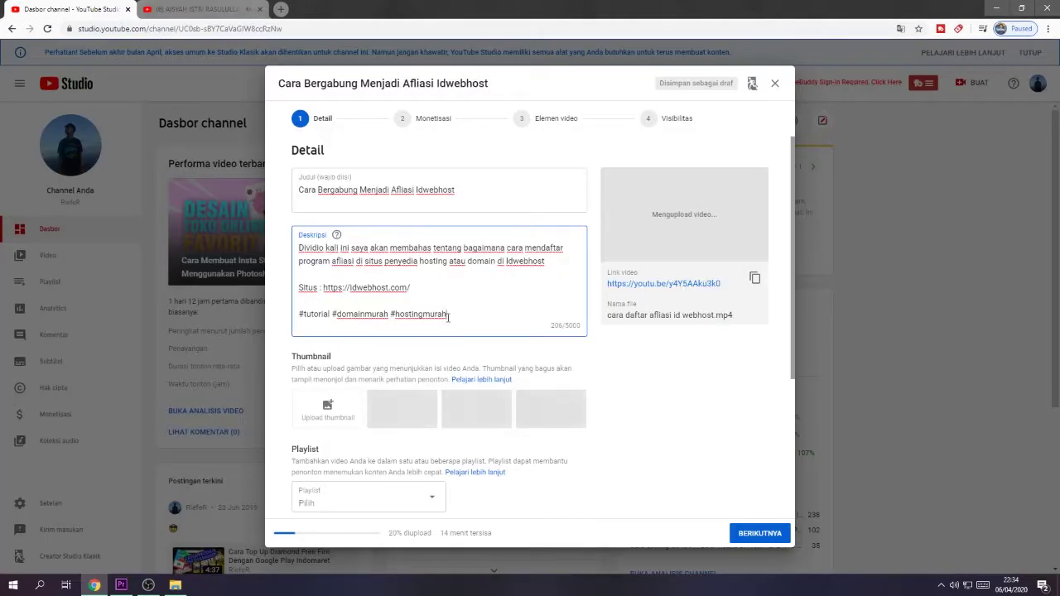
left_click_drag(448, 318, 285, 320)
key("ctrl+a")
left_click(452, 317)
left_click(169, 8)
scroll(268, 496, "down", 2)
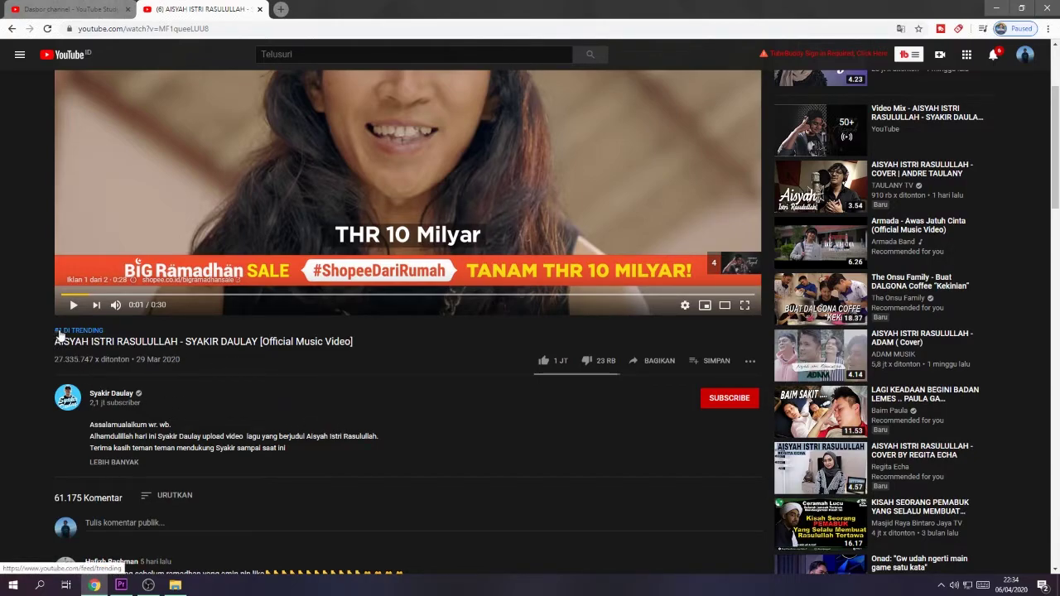
left_click(81, 9)
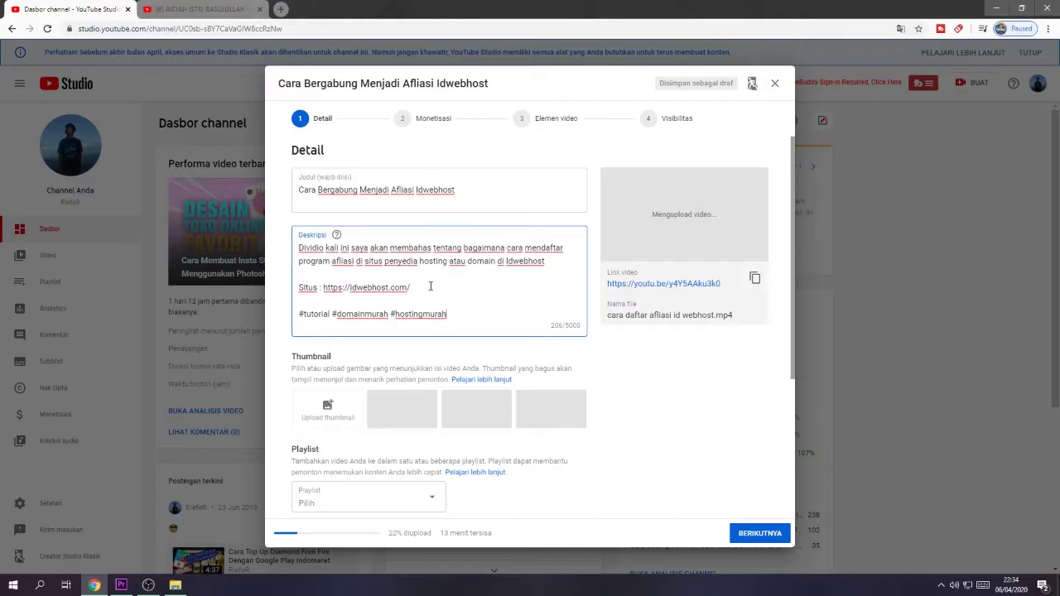
left_click(450, 318)
key("Return")
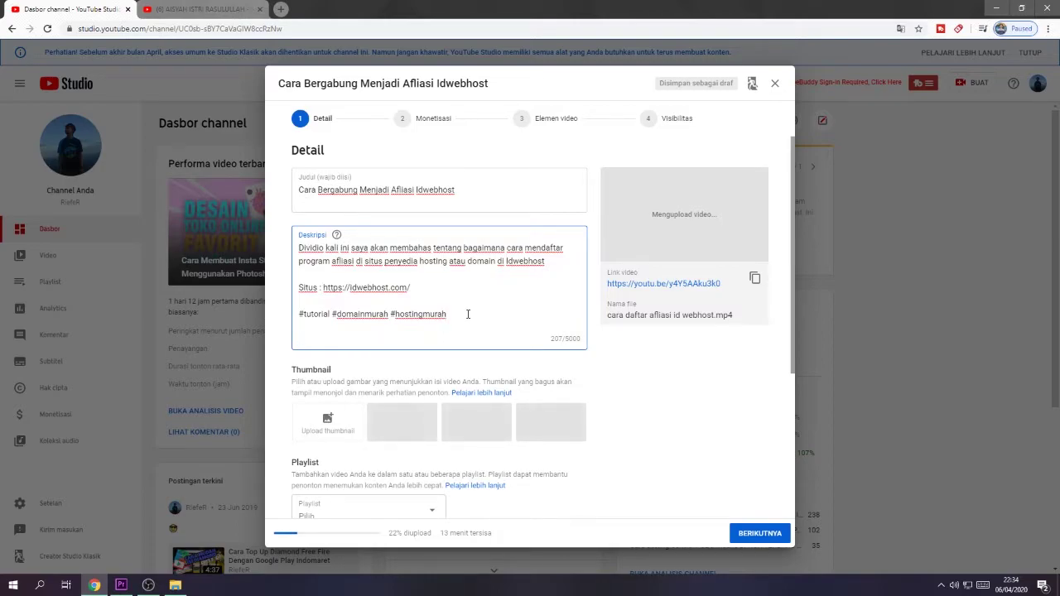
key("BackSpace")
key("BackSpace")
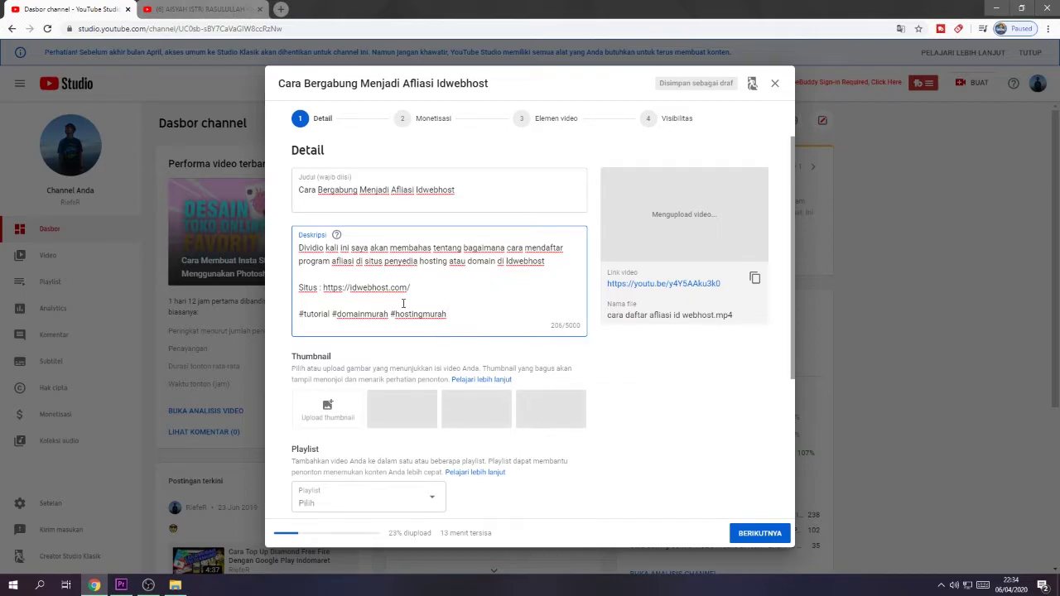
key("ctrl+a")
left_click(479, 315)
Open the thumbnail image chooser and close it without selecting a file
scroll(726, 433, "down", 1)
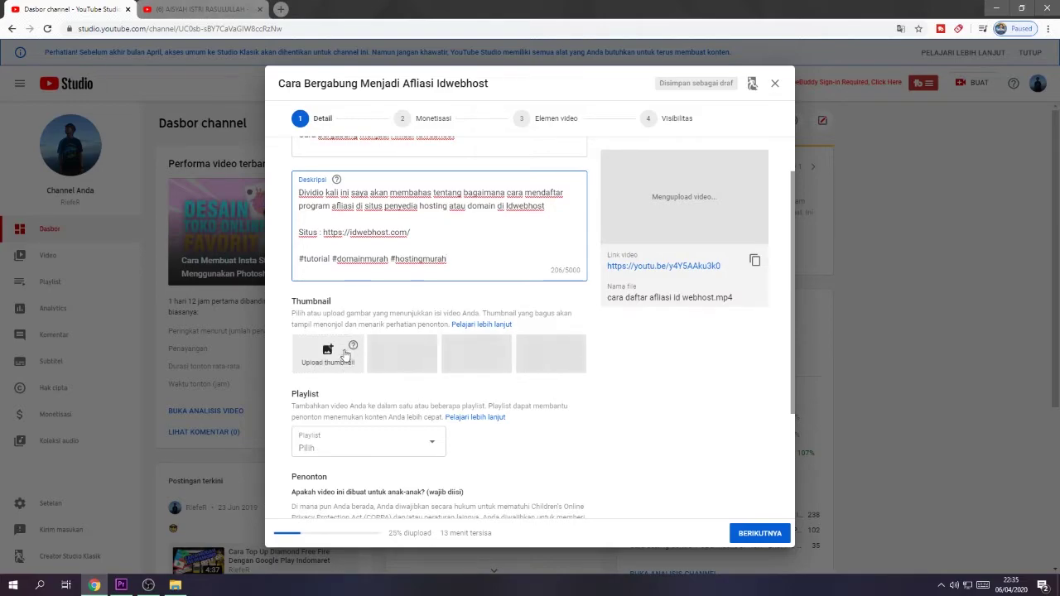
left_click(345, 359)
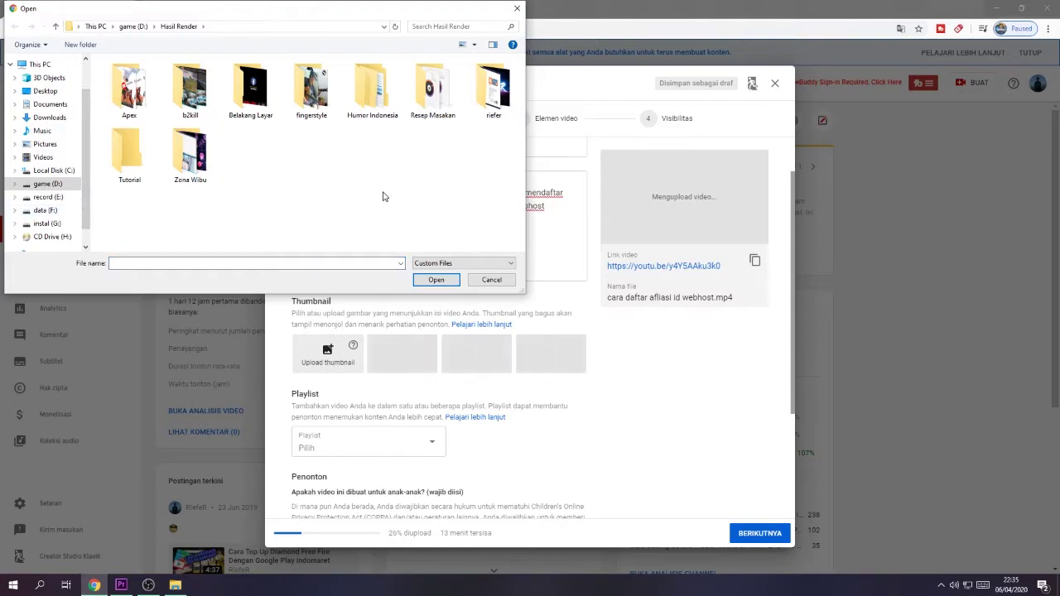
left_click(491, 280)
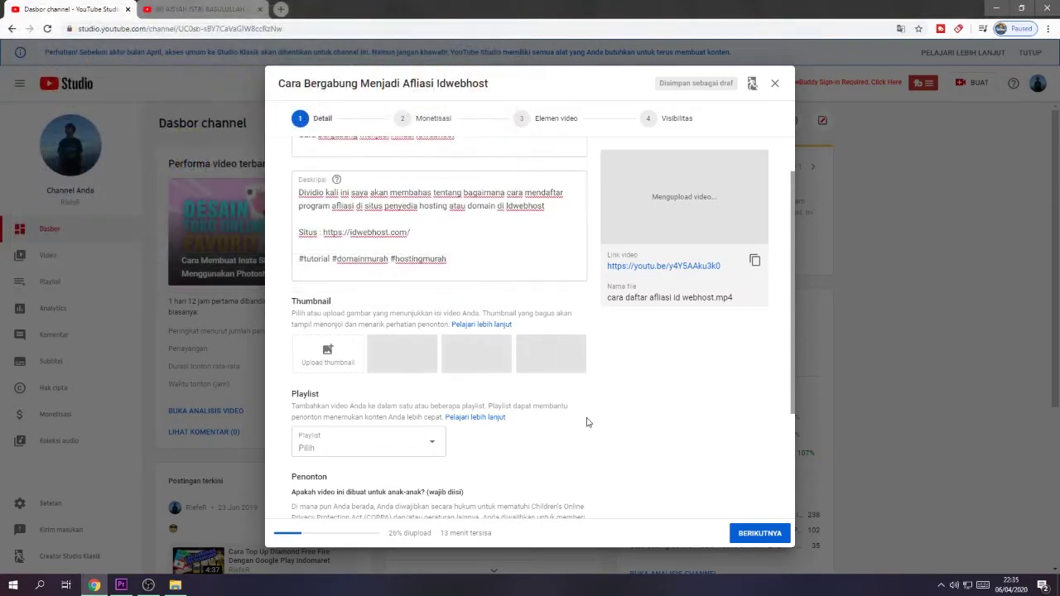
Add the video to the TUTORIAL playlist and finish the playlist selection
scroll(505, 421, "down", 2)
left_click(437, 336)
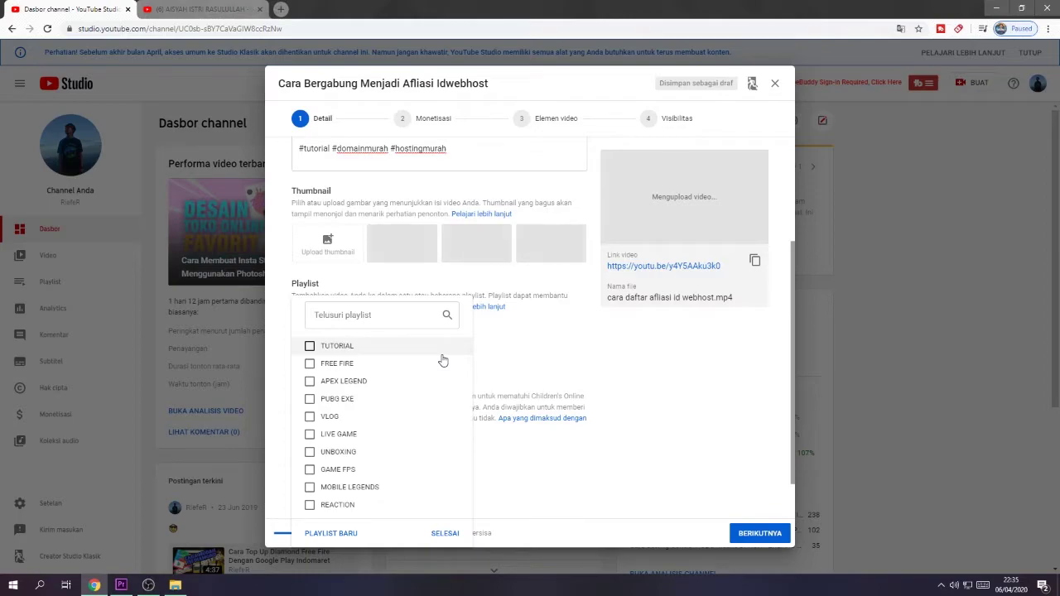
left_click(310, 348)
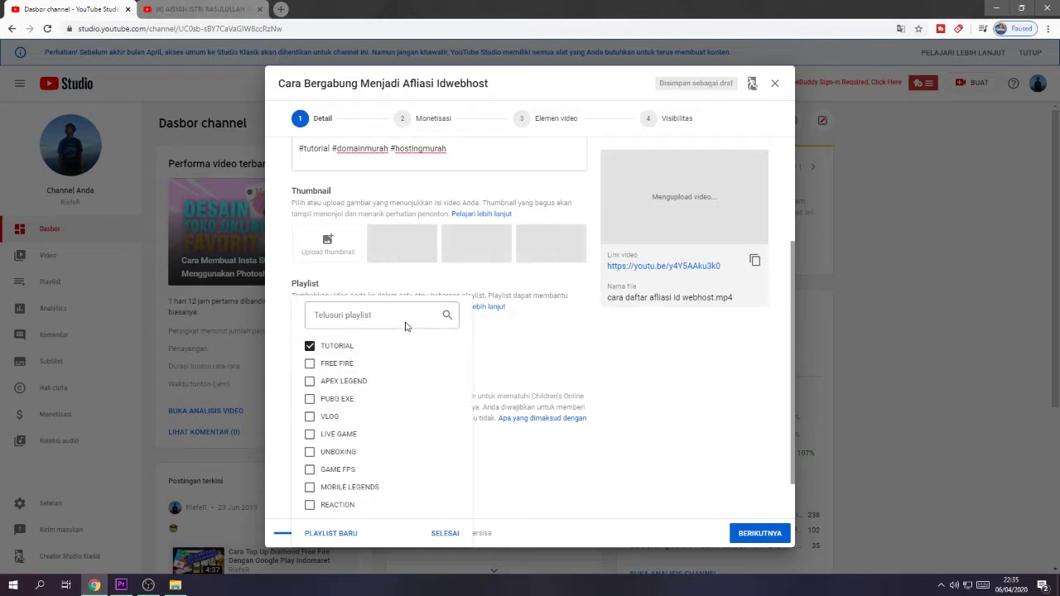
left_click(445, 533)
Declare that the video is not made for children and expand the additional detail options
scroll(704, 408, "down", 1)
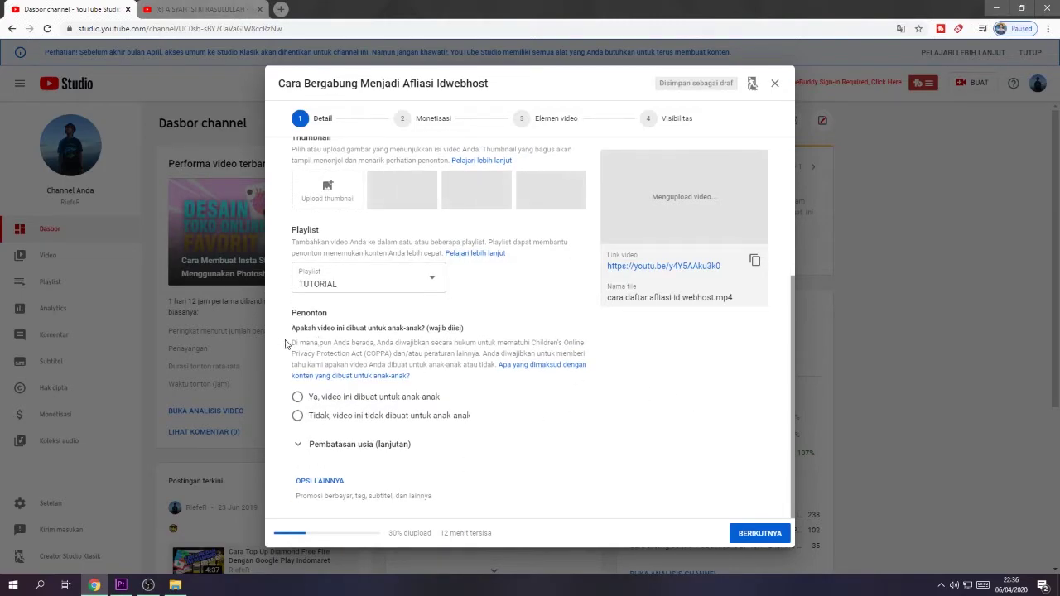
left_click_drag(291, 328, 470, 332)
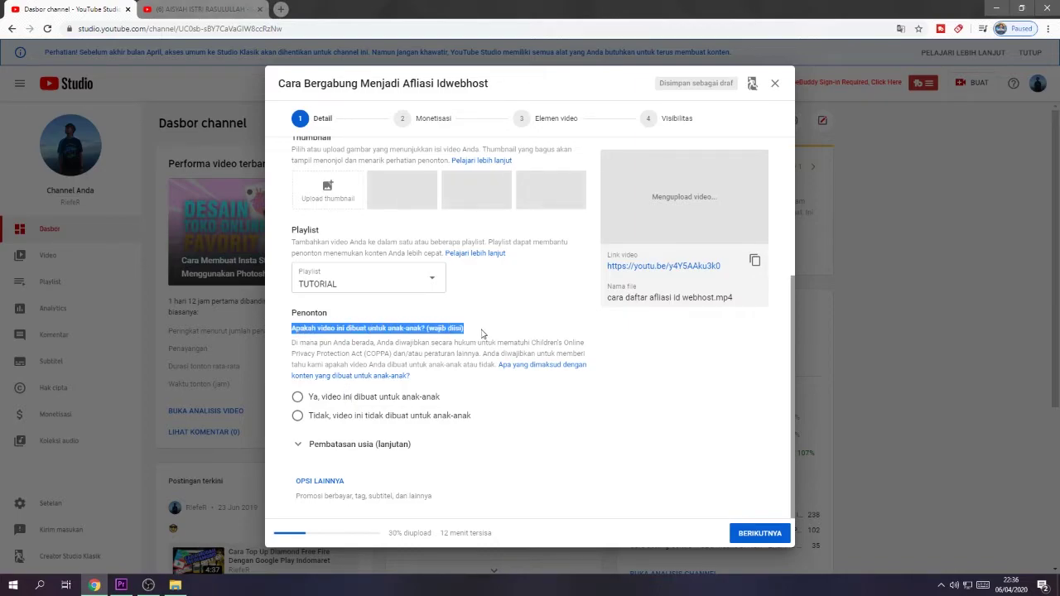
left_click(481, 333)
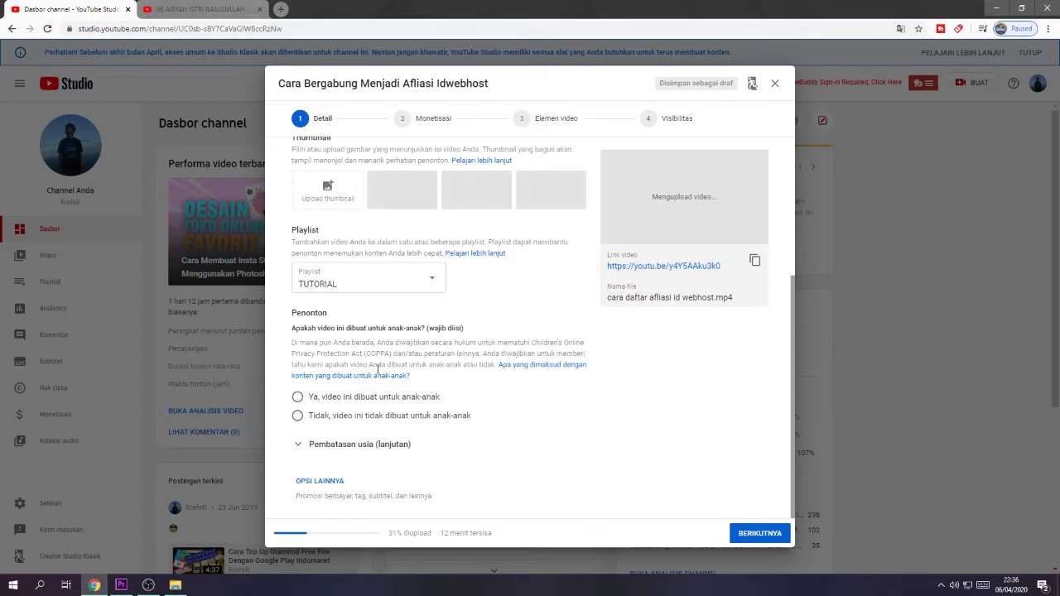
left_click(468, 418)
left_click(321, 483)
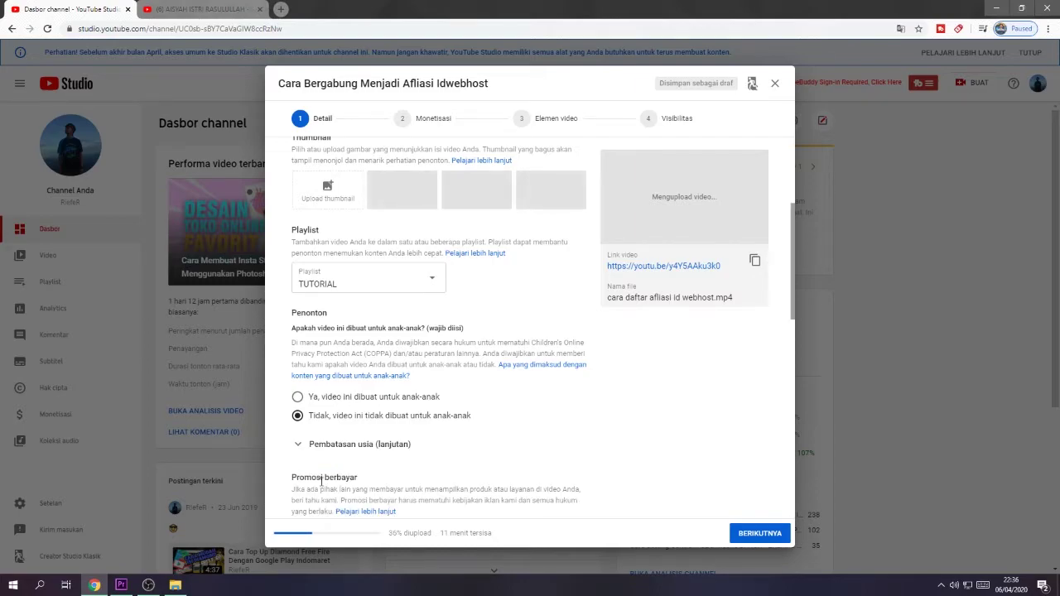
Try the paid-promotion declaration and its viewer message option, and clear both again
scroll(547, 447, "down", 3)
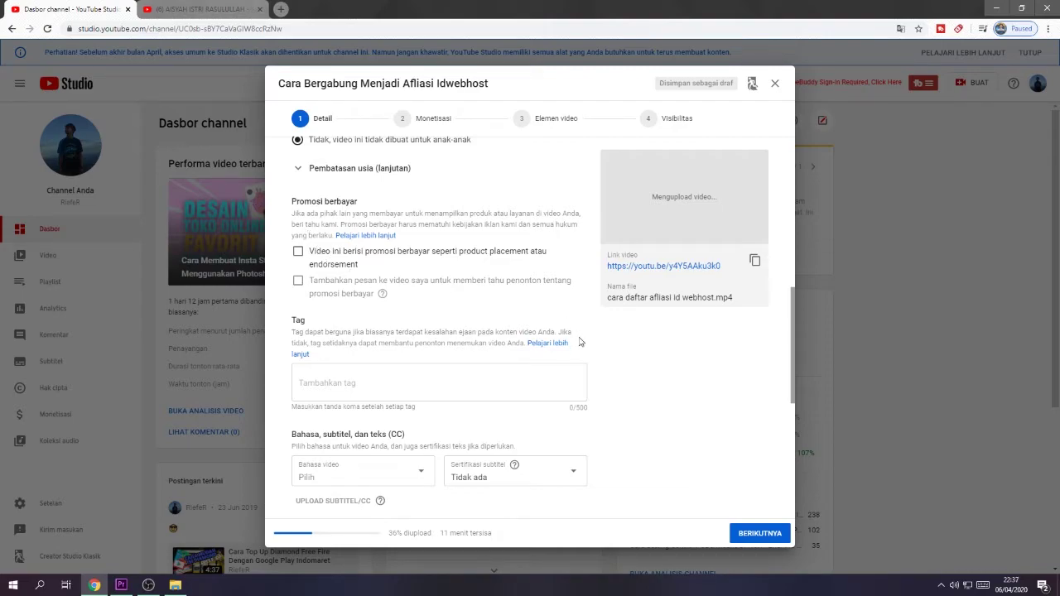
left_click(298, 251)
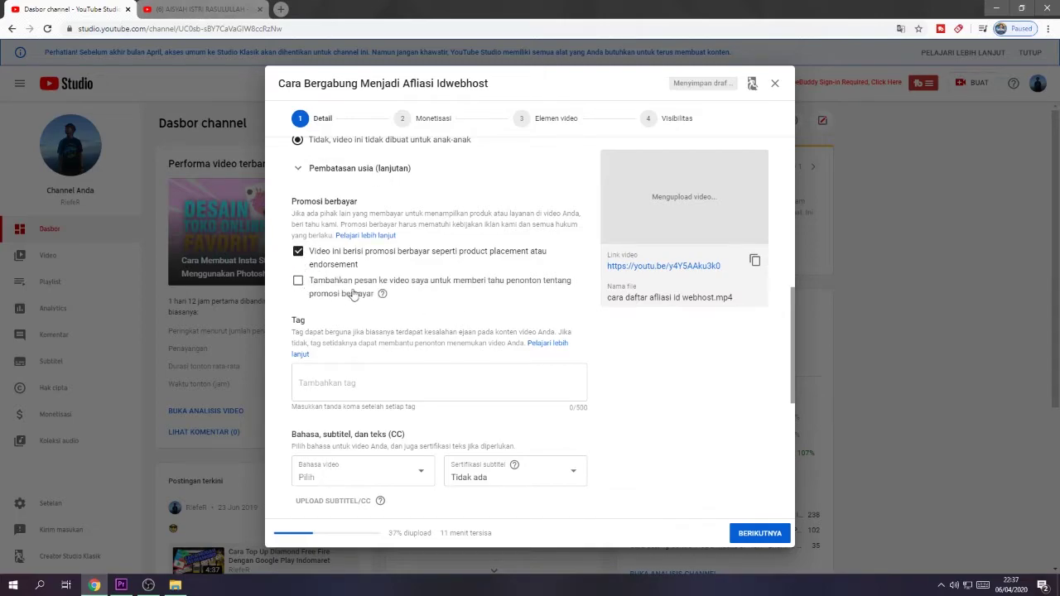
left_click(299, 281)
left_click(299, 280)
left_click(299, 253)
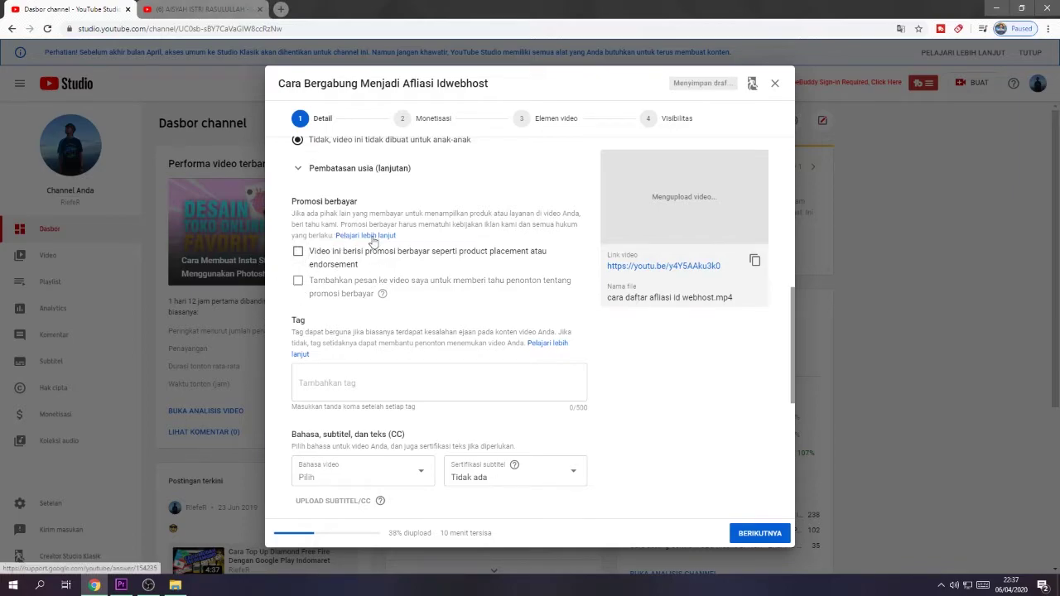
Add the tags "tutorial blog", "cara blog", "cara domain", "idwebhost", "cara beli domain idwebhost", "cara daftar afliasi idwebhost", "tutorial idwebhost", "cara buat akun idwebhost" and "cara bayar idwebhost"
scroll(343, 305, "down", 1)
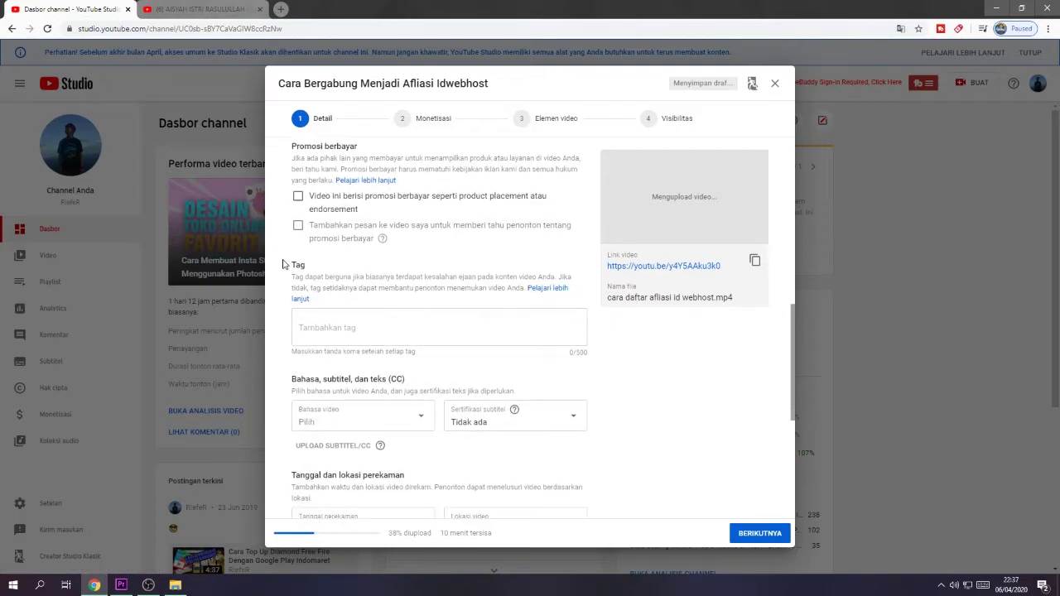
left_click(353, 328)
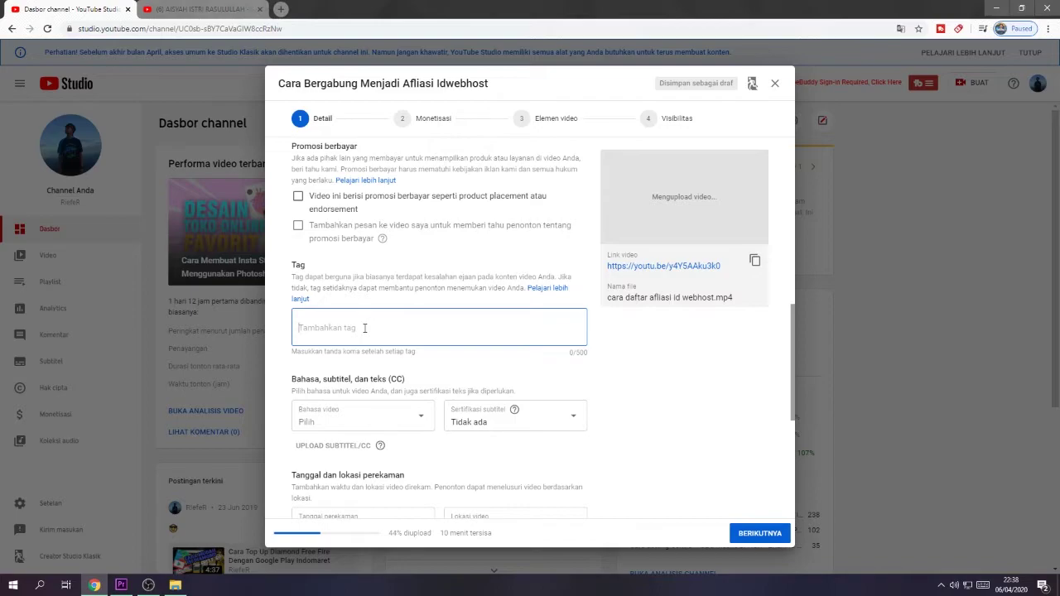
type("tutorial blog")
left_click(581, 364)
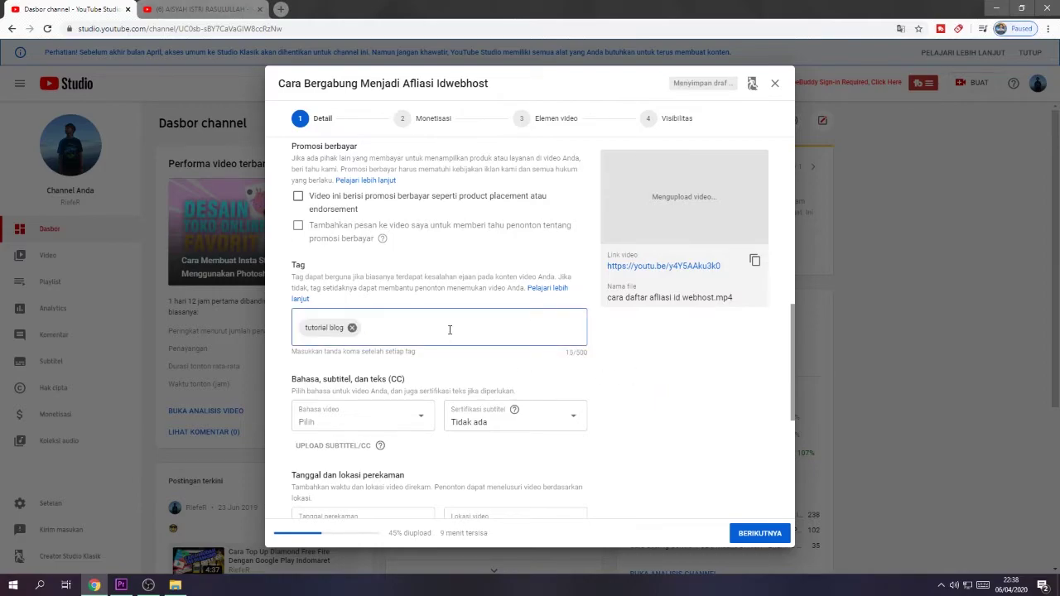
type("cara blog,cara domain,idwebh")
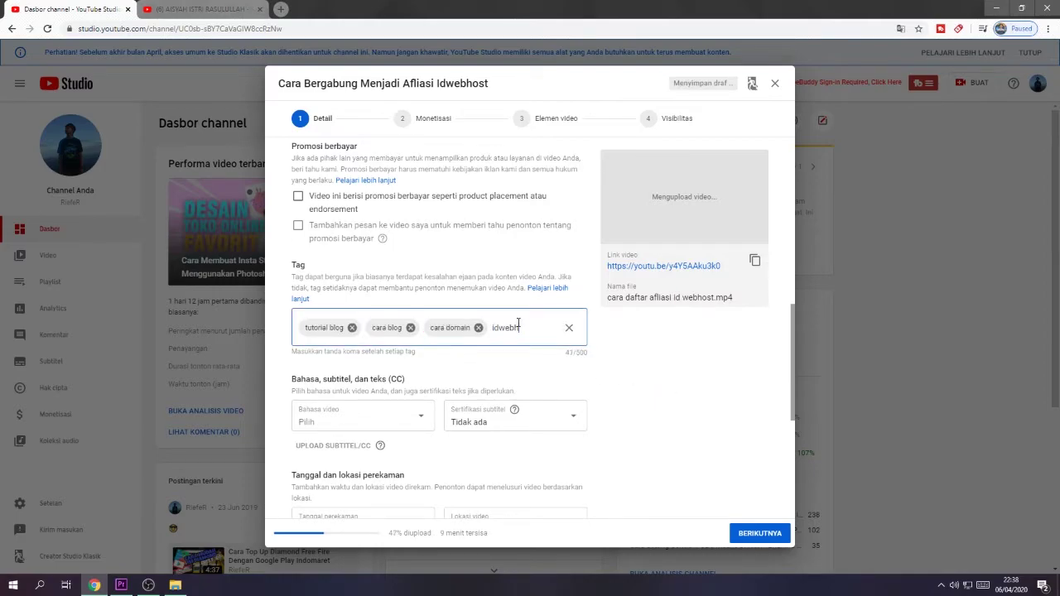
type("ost,cara beli domain idwebhost,cara daftar afliasi idwebhost,tutorial ")
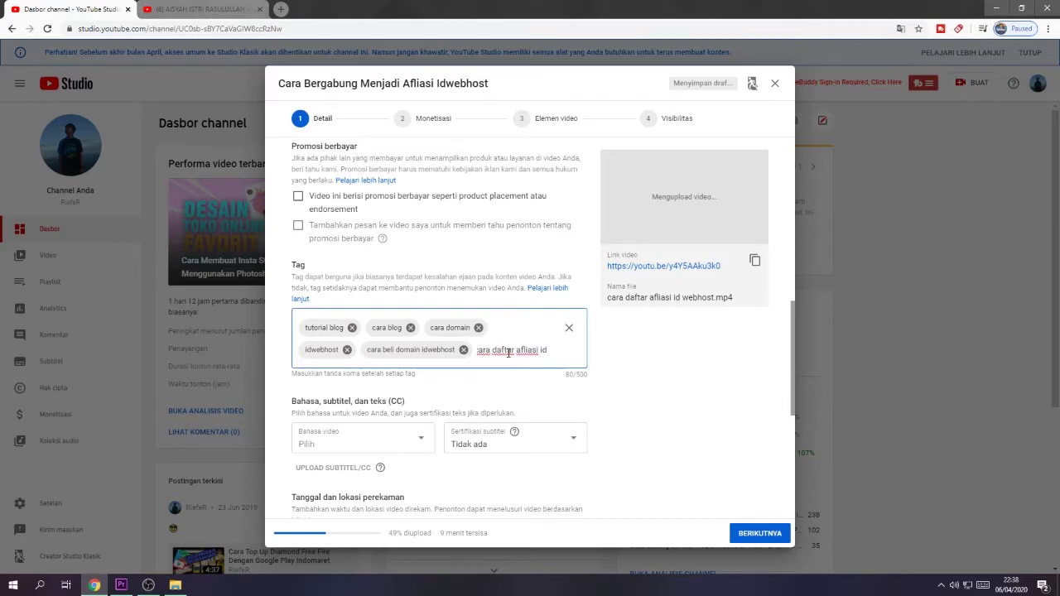
type("idwebhost,cara buat akun idwebhost,cara bayar idwebhost")
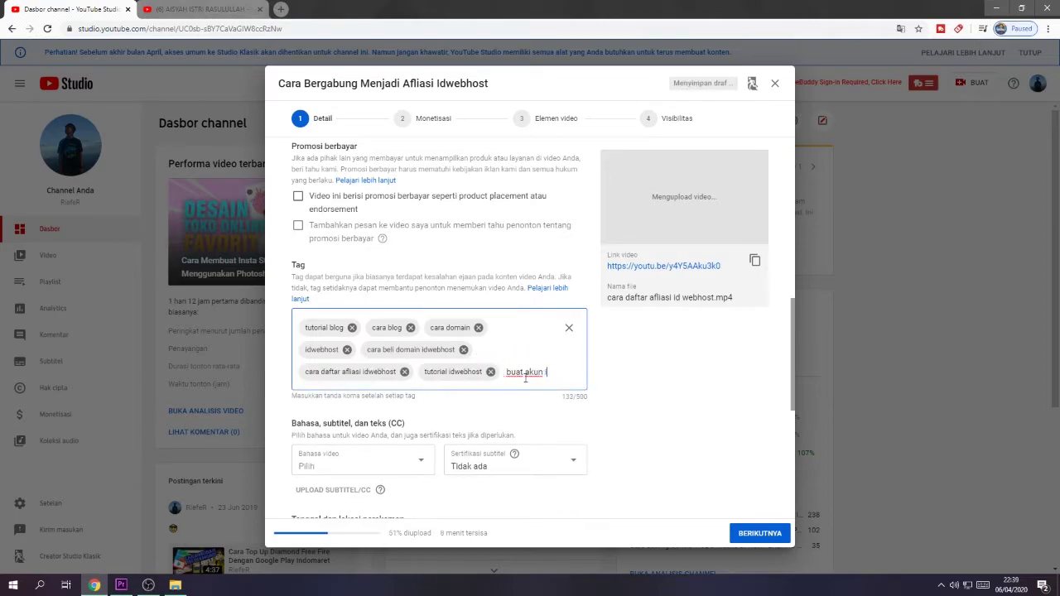
Add the tags "cara sewa domain idwebhost", "domain murah", "hosting murah", "cara mendapatkan uang di afliasi", "cara bergabung afliasi", "cara reseller afliasi" and "afliasi"
type(",cara sewa domain idwebhost")
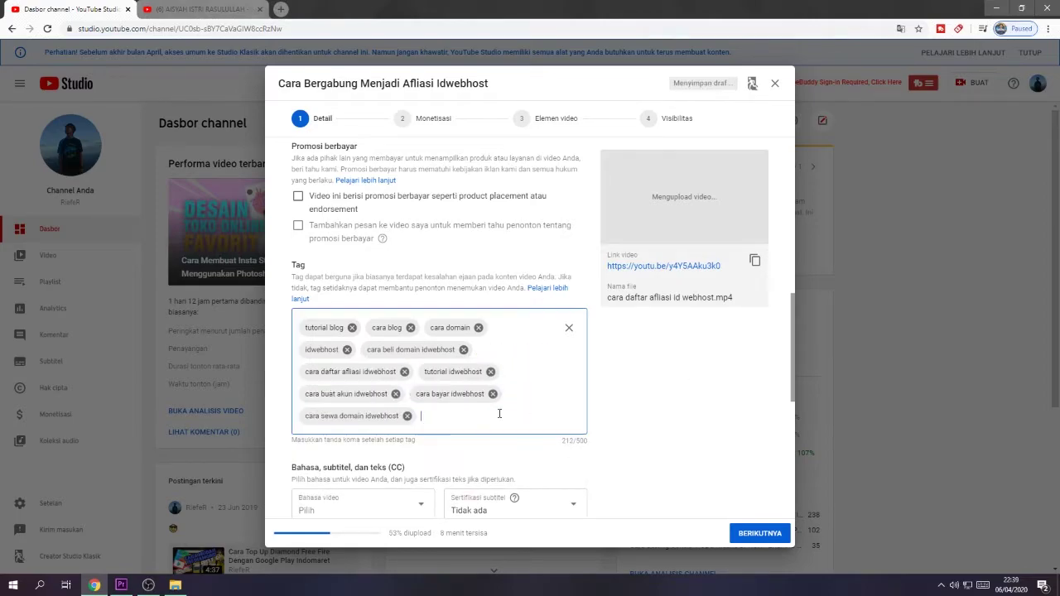
type(",domain murah,hosting murah")
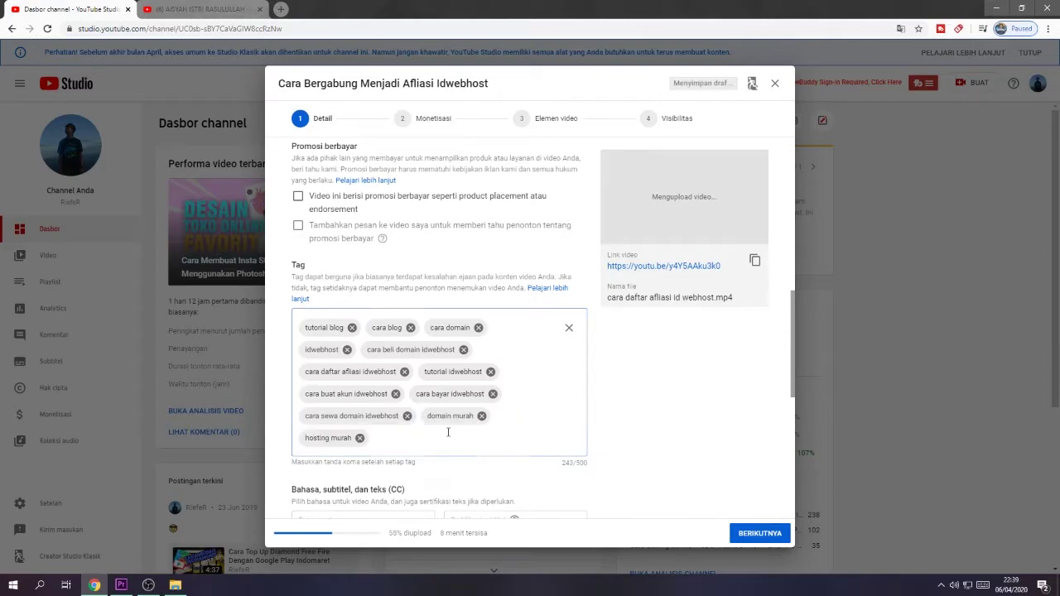
type(",cara mendapatkan uang di afliasi,cara bergabung afliasi,cara reseller afliasi,afliasi,")
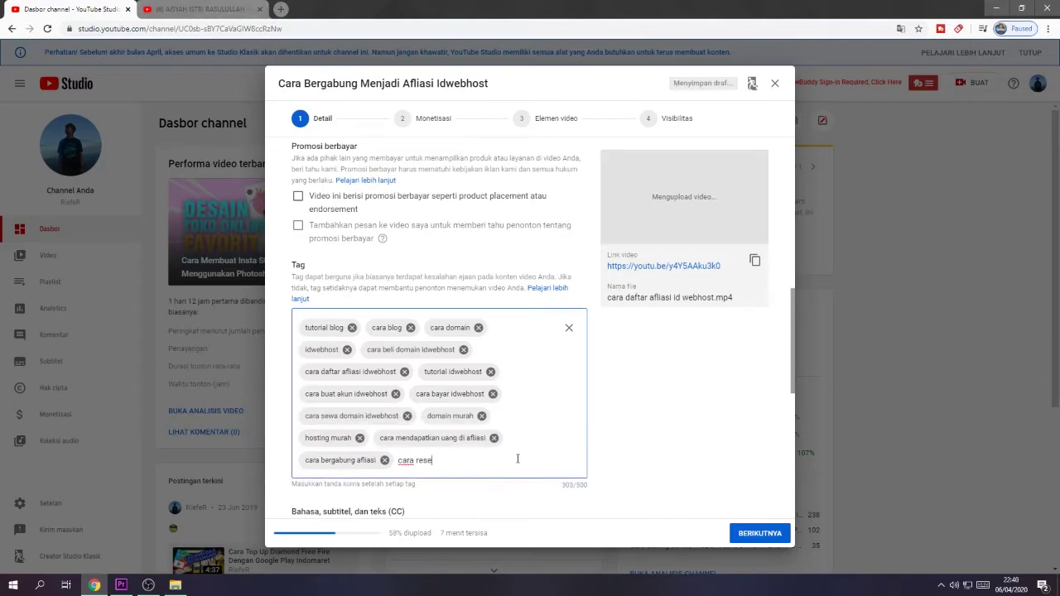
Look through the video language, recording date, licence and distribution options of the upload details
scroll(711, 443, "down", 3)
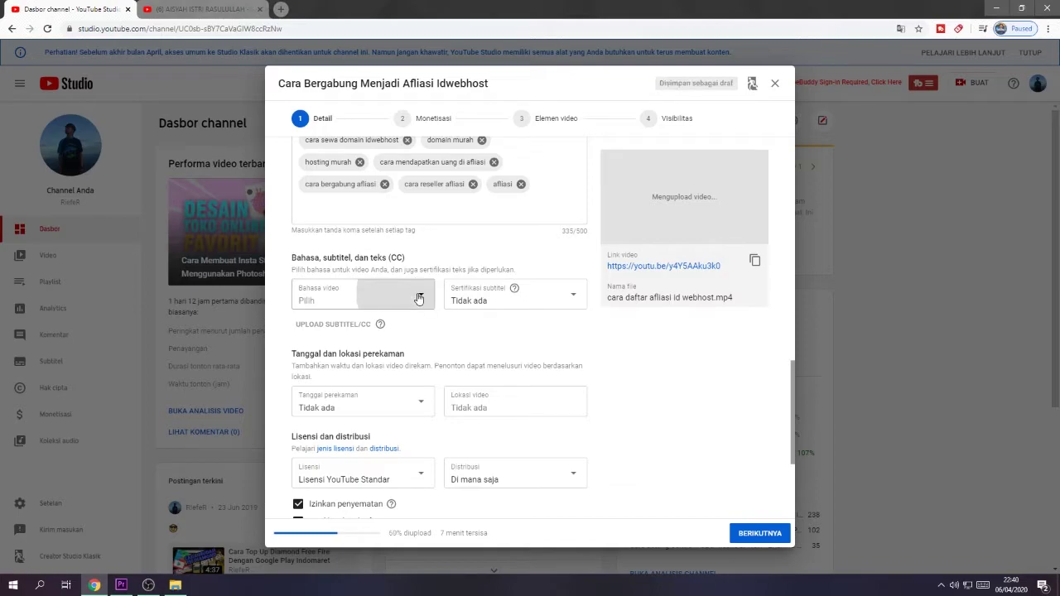
left_click(414, 295)
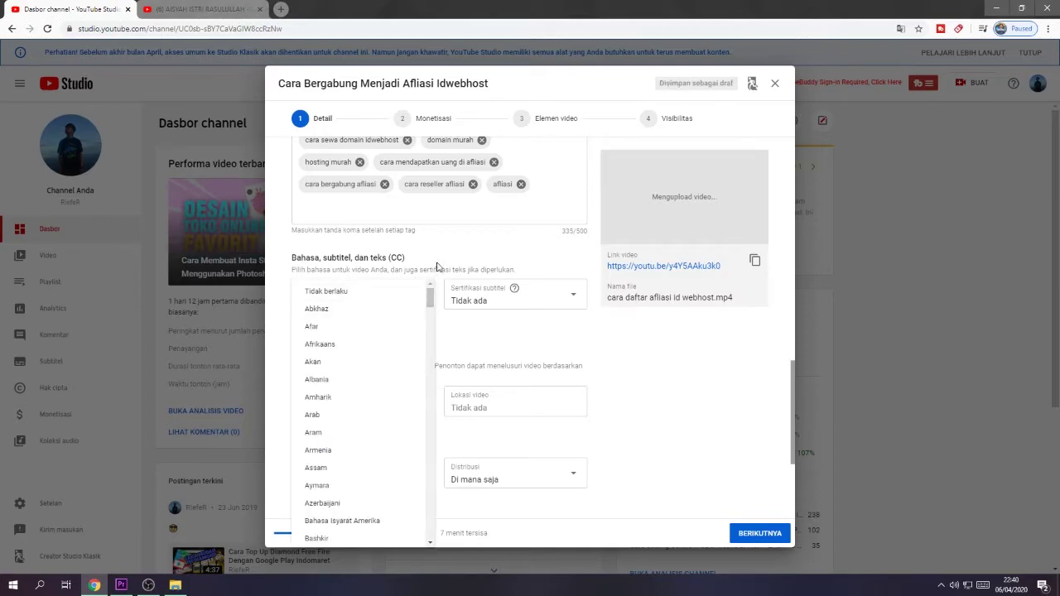
left_click(484, 317)
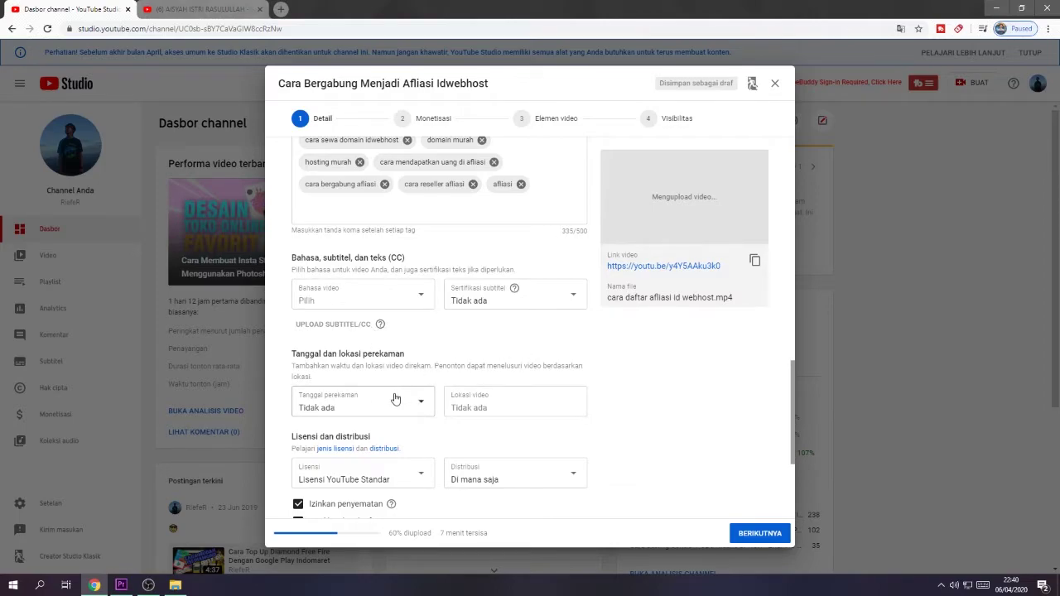
scroll(631, 412, "down", 1)
scroll(631, 412, "down", 2)
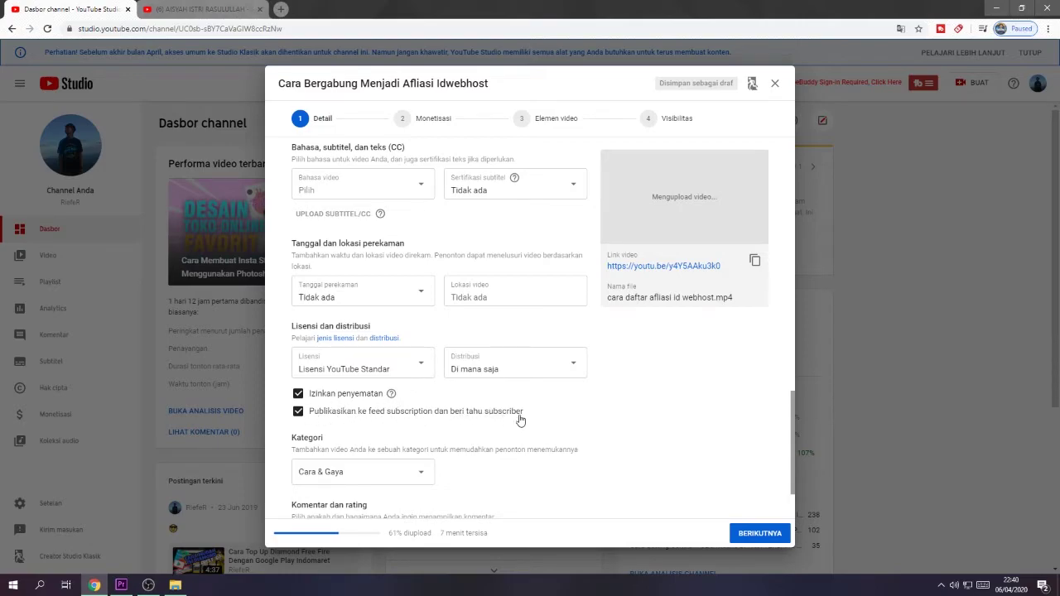
left_click(559, 373)
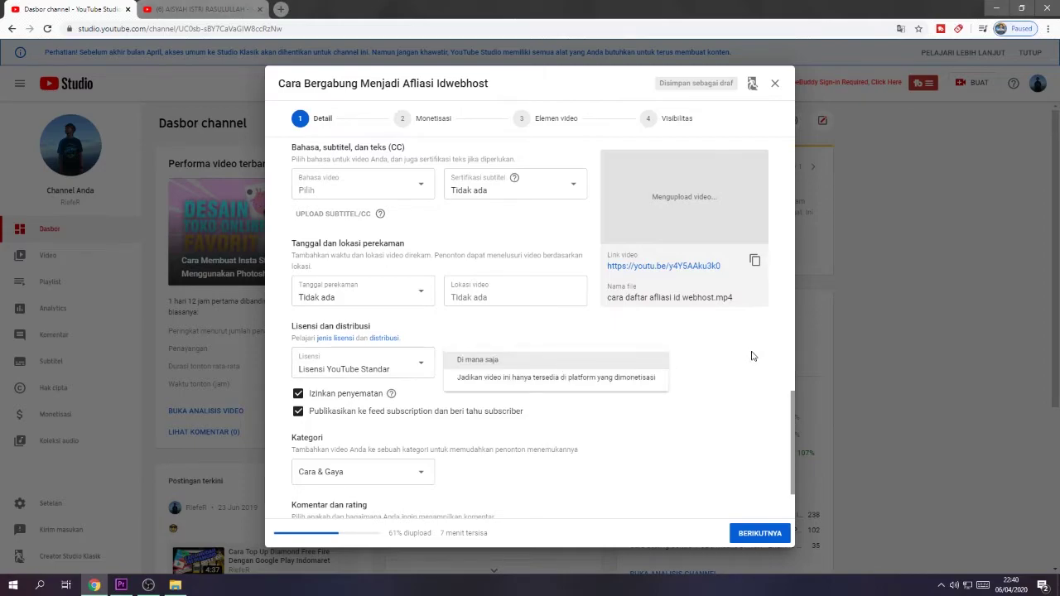
left_click(729, 368)
Check the available video categories and the comment and rating settings, returning to the start of the details form
scroll(473, 435, "down", 1)
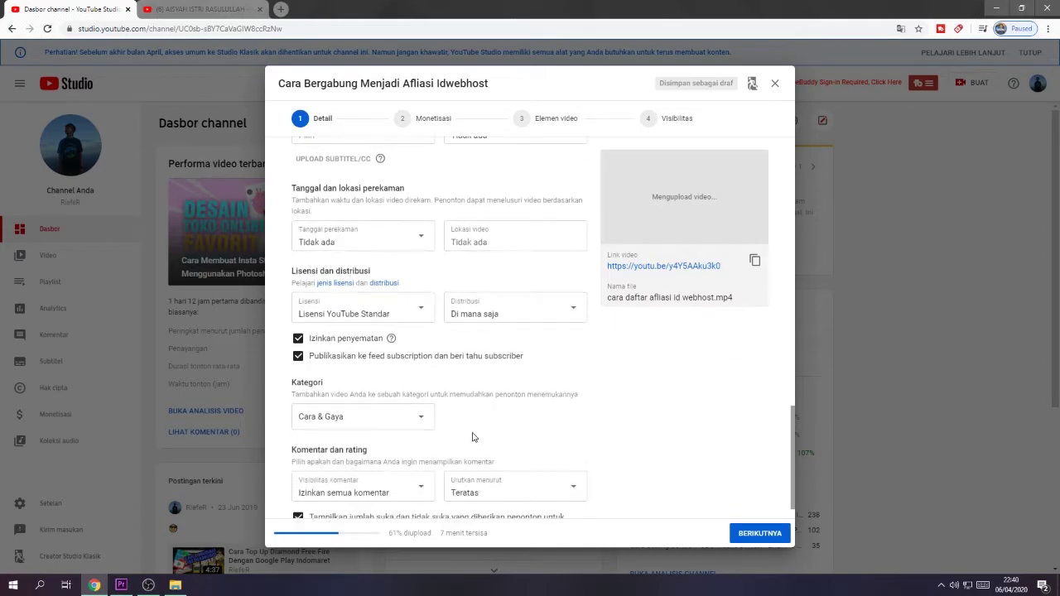
left_click(414, 422)
left_click(420, 418)
left_click(423, 419)
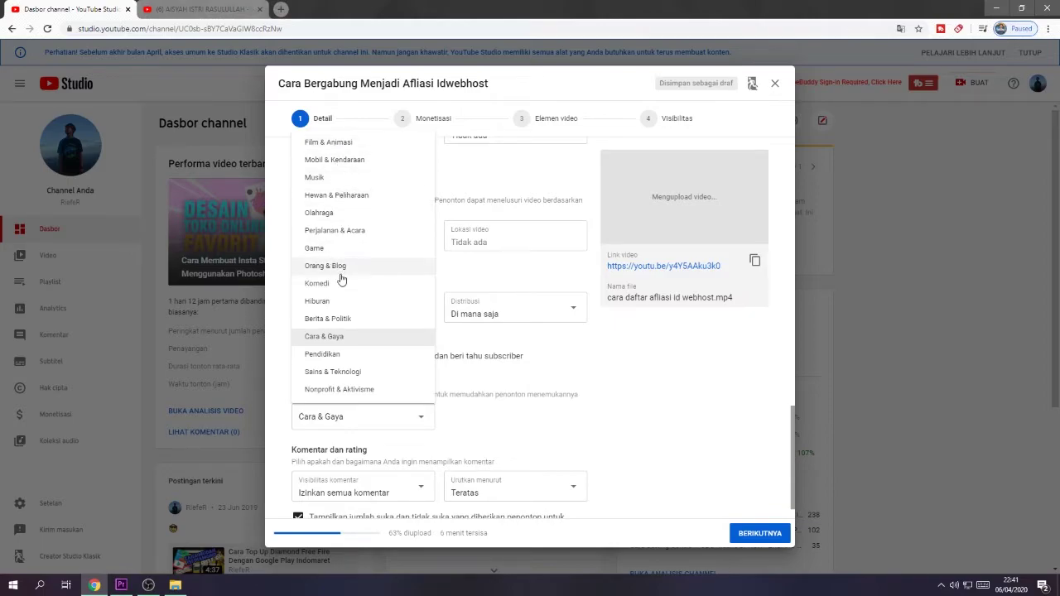
left_click(648, 429)
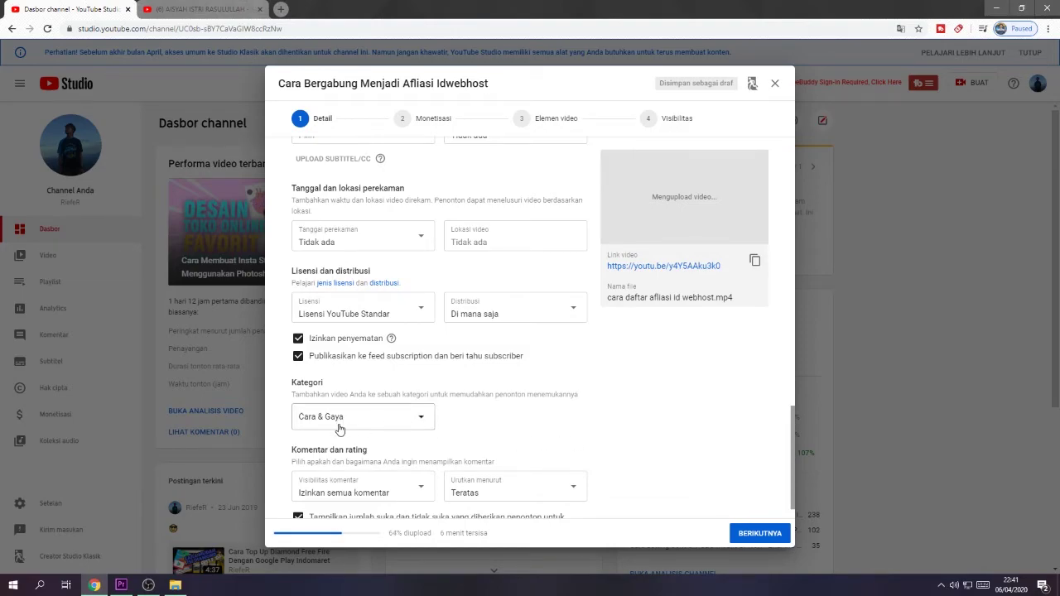
scroll(646, 428, "down", 2)
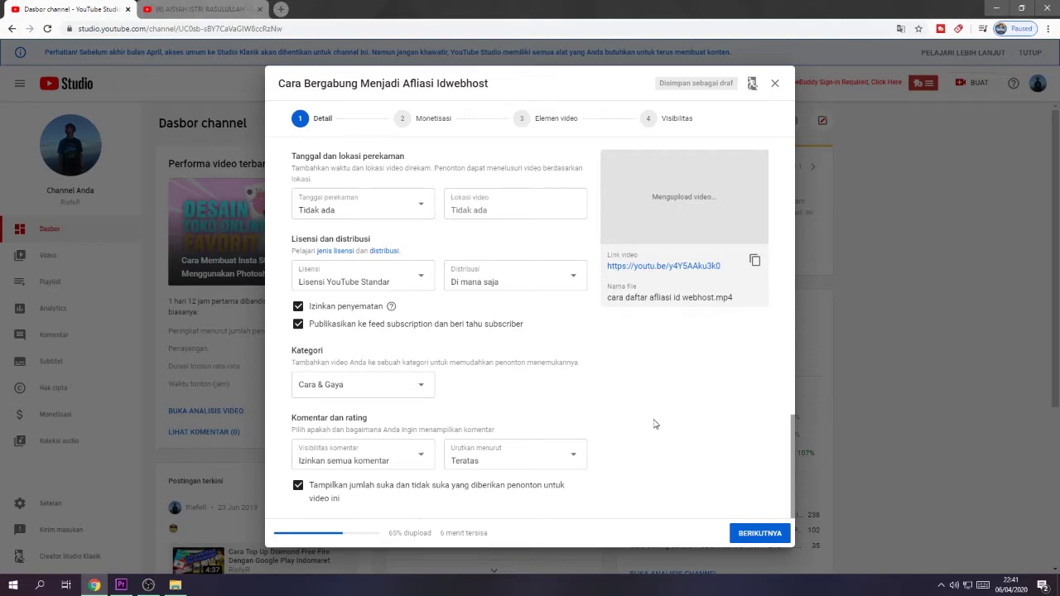
scroll(655, 424, "up", 15)
scroll(659, 421, "up", 6)
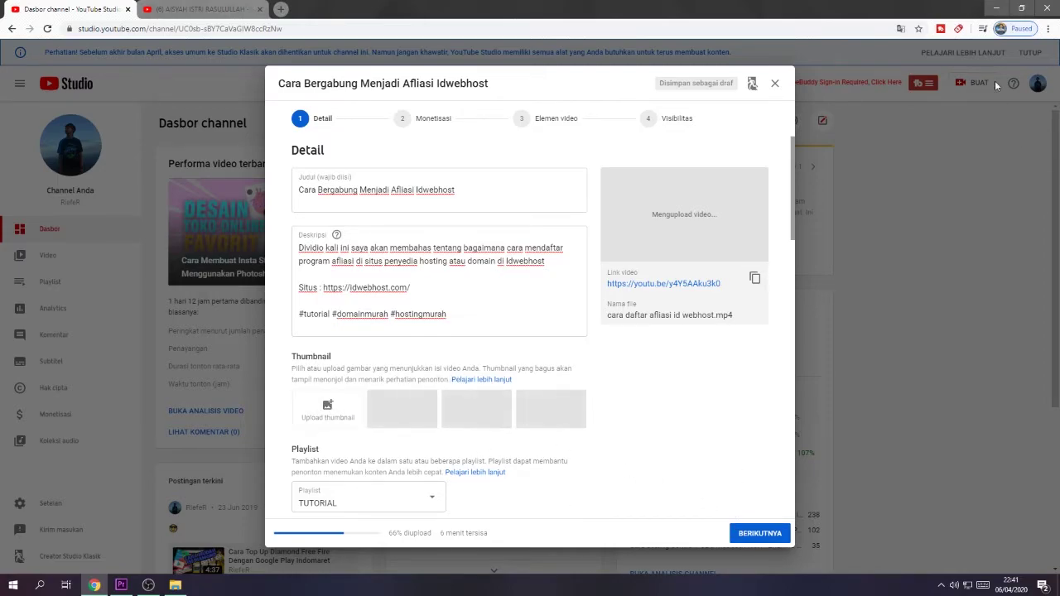
Switch to File Explorer and open the Photoshop file "tumnail baru" from the meme folder inside blog
left_click(995, 8)
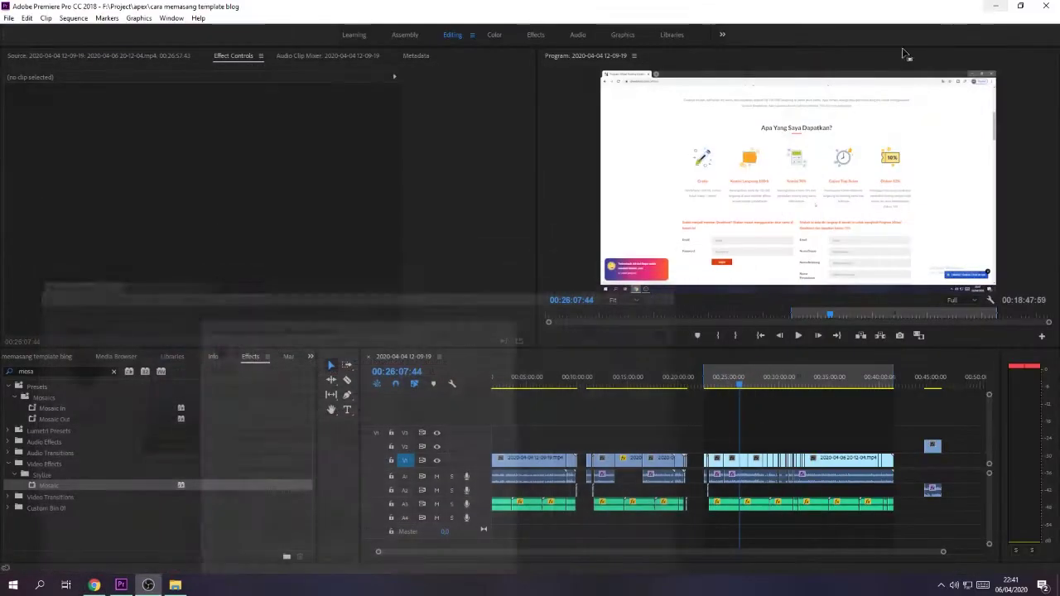
left_click(995, 7)
right_click(447, 159)
left_click(468, 198)
left_click(174, 586)
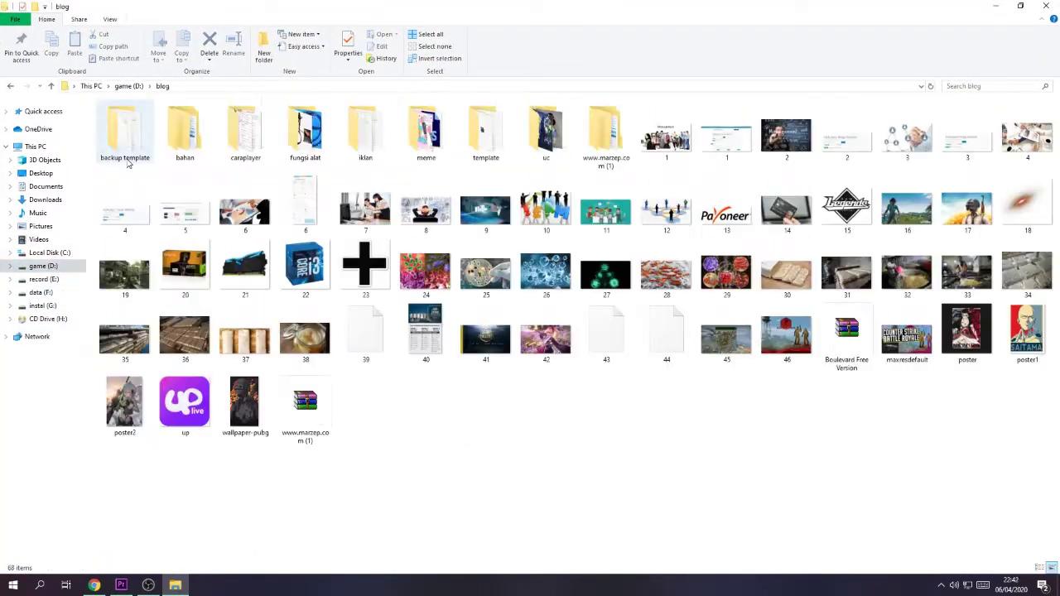
double_click(426, 133)
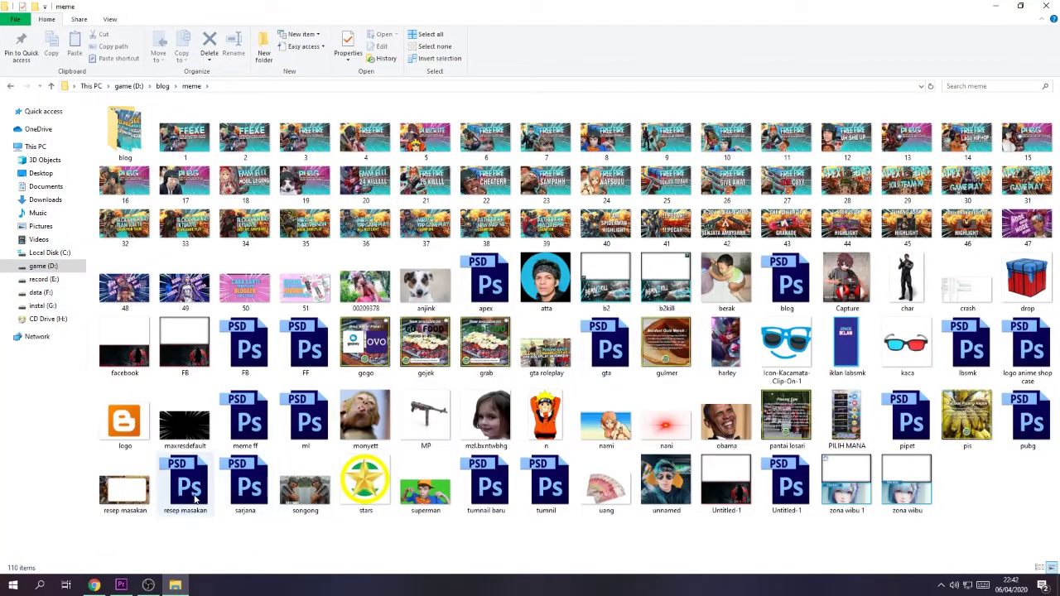
double_click(486, 482)
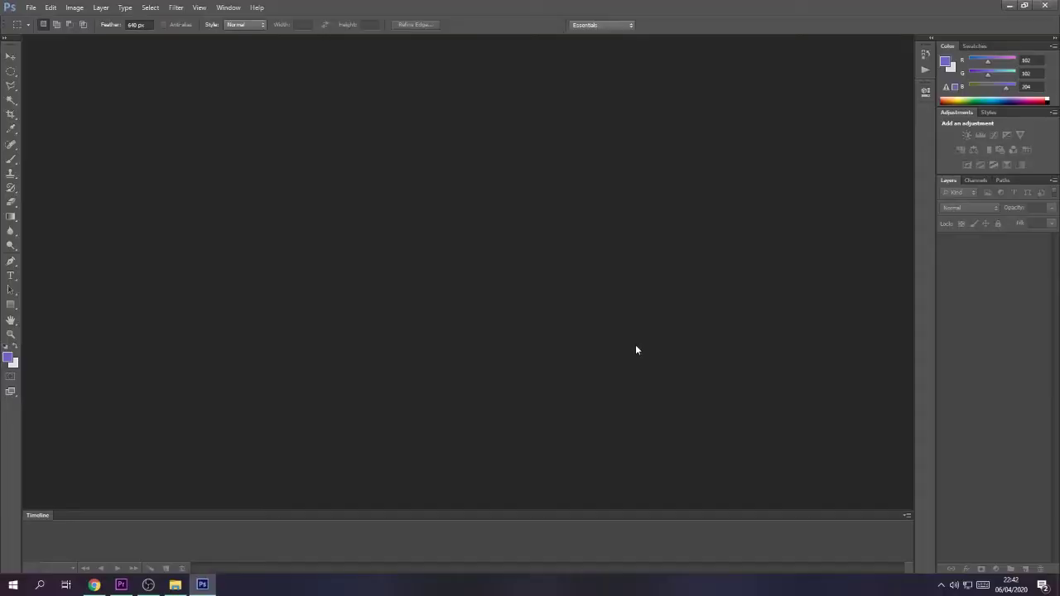
Hide the phone case image layers h1, h2 and h3 and collapse their effects lists
scroll(982, 437, "up", 5)
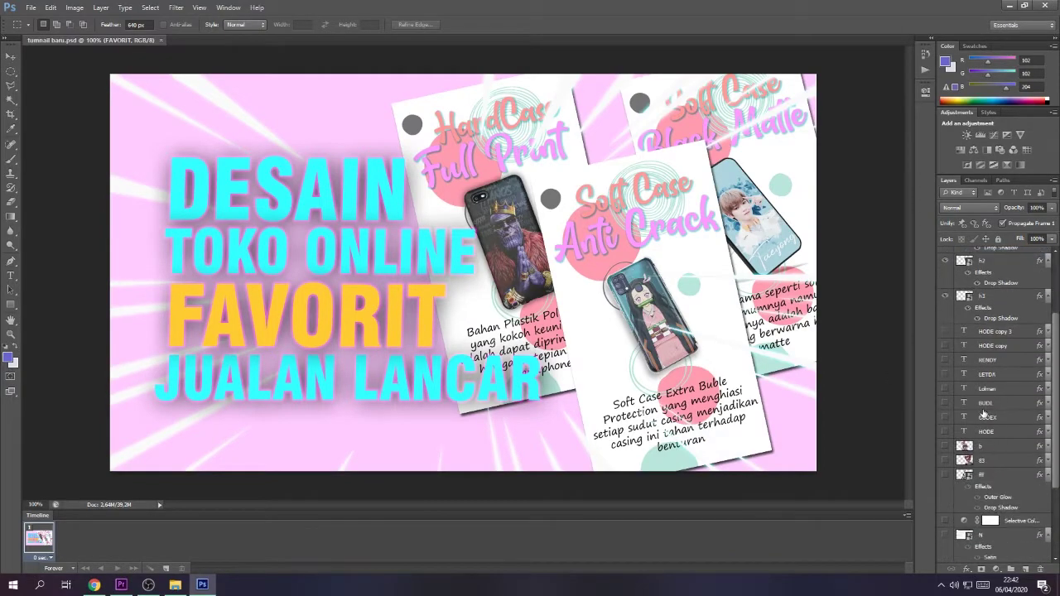
left_click(945, 361)
left_click_drag(945, 310, 945, 325)
left_click(1049, 325)
left_click(1048, 340)
Place the "uang" banknote image from the meme folder into the thumbnail document
left_click(175, 585)
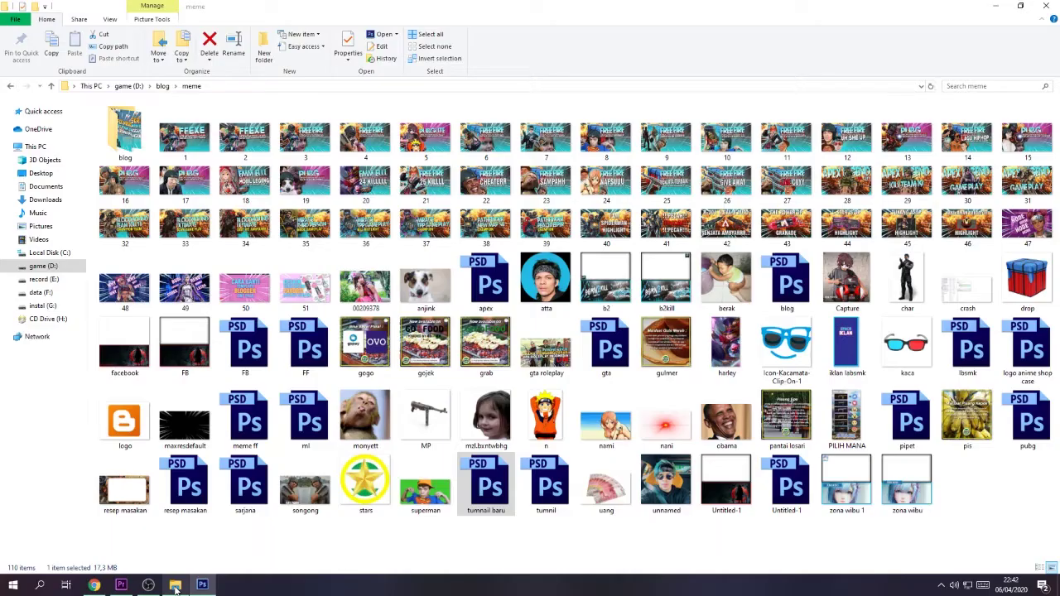
left_click(202, 585)
left_click_drag(401, 365, 401, 364)
left_click_drag(146, 76, 284, 123)
key("Return")
Select the white background around the banknotes with the Magic Wand, delete it and deselect
key("w")
left_click(323, 143)
key("e")
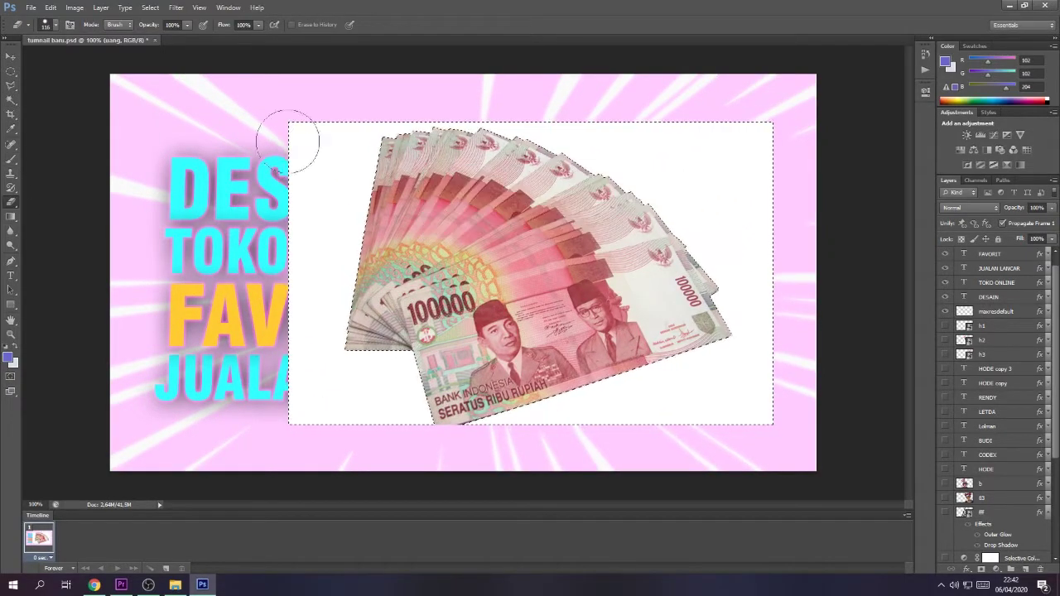
key("Delete")
key("ctrl+d")
Resize the banknote image with Free Transform and place it over the left half of the canvas
key("v")
key("ctrl+t")
left_click_drag(346, 124, 486, 245)
left_click_drag(645, 315, 267, 324)
left_click_drag(403, 254, 516, 174)
key("Return")
Give the banknote layer a pink drop shadow with a colour sampled from the notes and an enlarged size
left_click(980, 569)
left_click(994, 557)
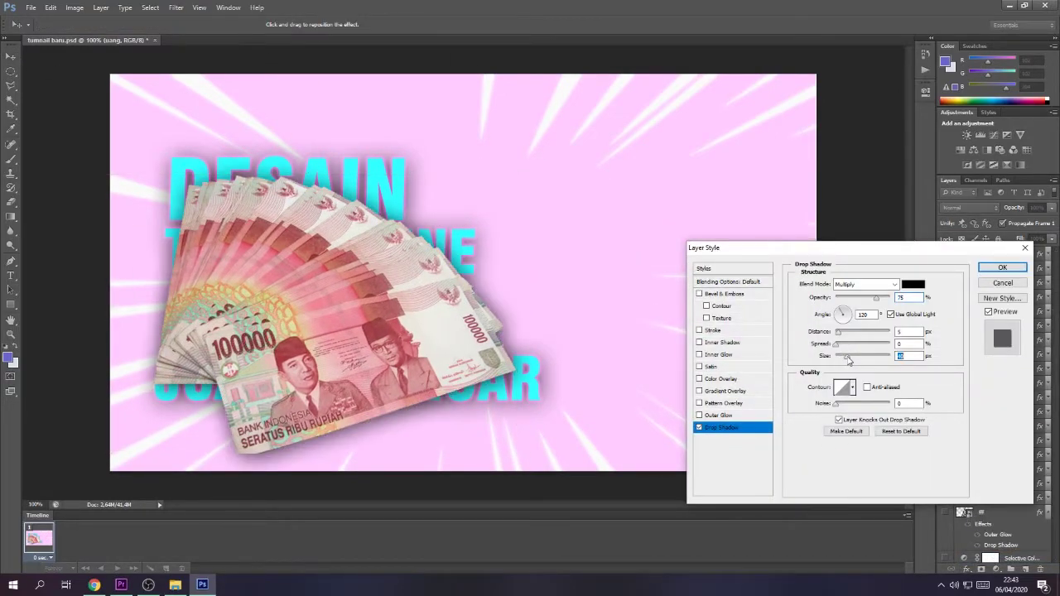
left_click(911, 284)
left_click(338, 285)
left_click(954, 243)
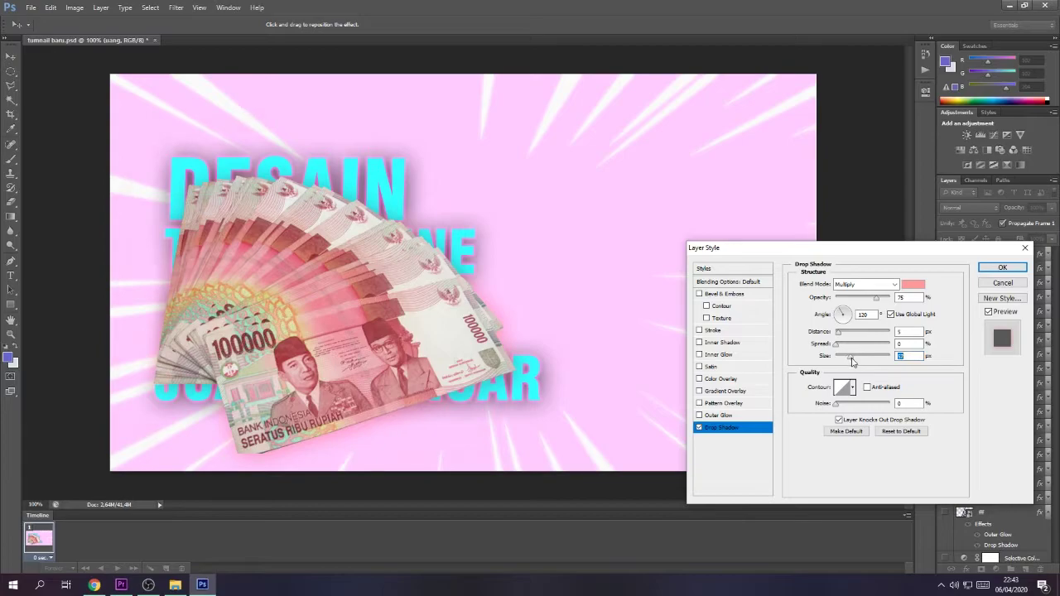
key("Return")
Shift the banknotes further left and move the DESAIN, TOKO ONLINE, FAVORIT and JUALAN LANCAR texts to the canvas's right side
left_click_drag(380, 302, 290, 308)
left_click(988, 332)
left_click_drag(77, 289, 744, 186)
left_click_drag(435, 298, 762, 256)
left_click_drag(497, 380, 733, 335)
Replace the text DESAIN with "DAFTAR" and TOKO ONLINE with "IDWEBHOST"
key("t")
left_click(654, 129)
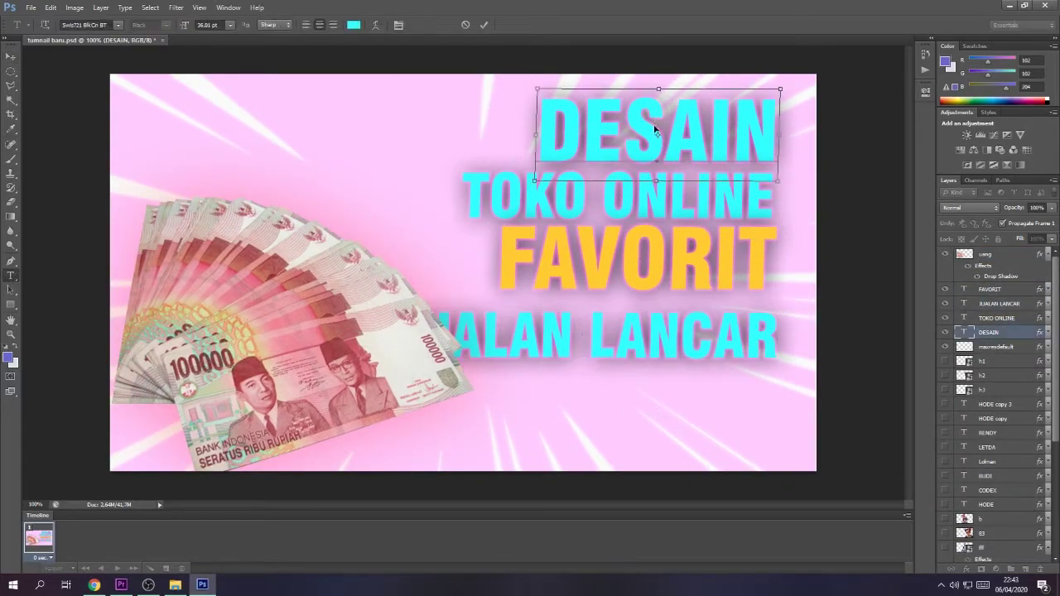
key("ctrl+a")
type("DAFTAR")
triple_click(571, 207)
type("IDWEBHOST")
Replace the text FAVORIT with "DAPAT UANG" and shift it left to fit on the canvas
left_click(584, 245)
key("ctrl+a")
type("DAPA")
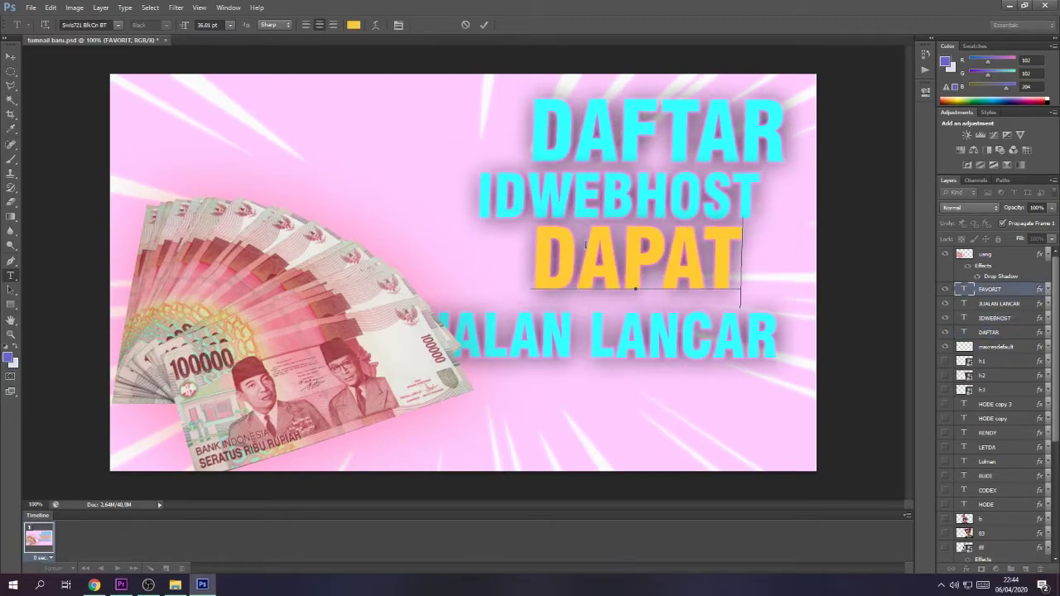
type("T UANG")
key("ctrl+Return")
left_click_drag(683, 249, 638, 249)
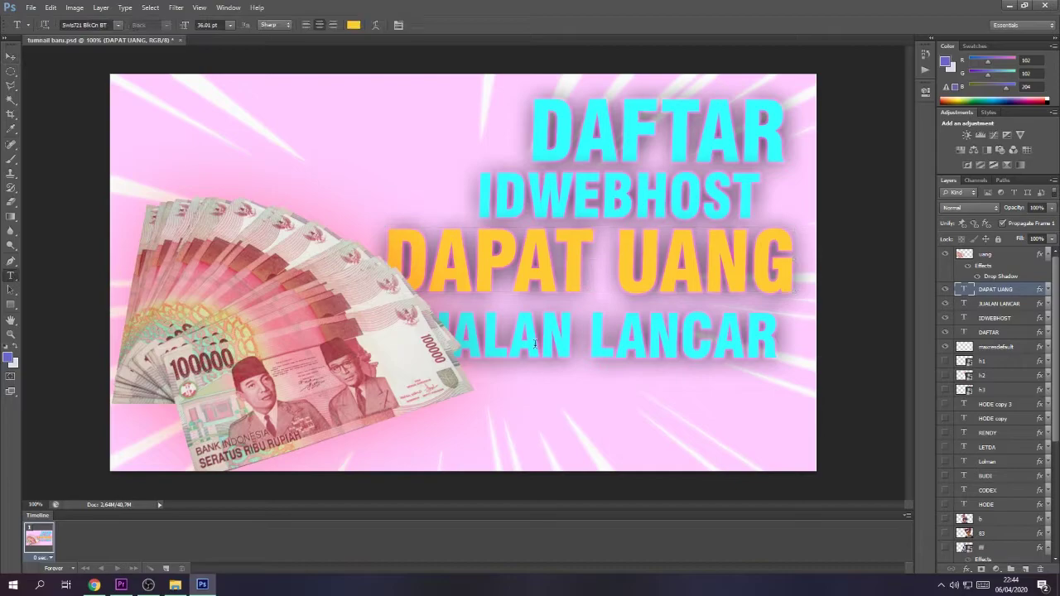
Replace the text JUALAN LANCAR with "TIAP BULAN" and align it and IDWEBHOST toward the right edge
left_click(535, 346)
key("ctrl+a")
type("TIAP BULAN")
key("ctrl+Return")
left_click_drag(680, 323, 709, 327)
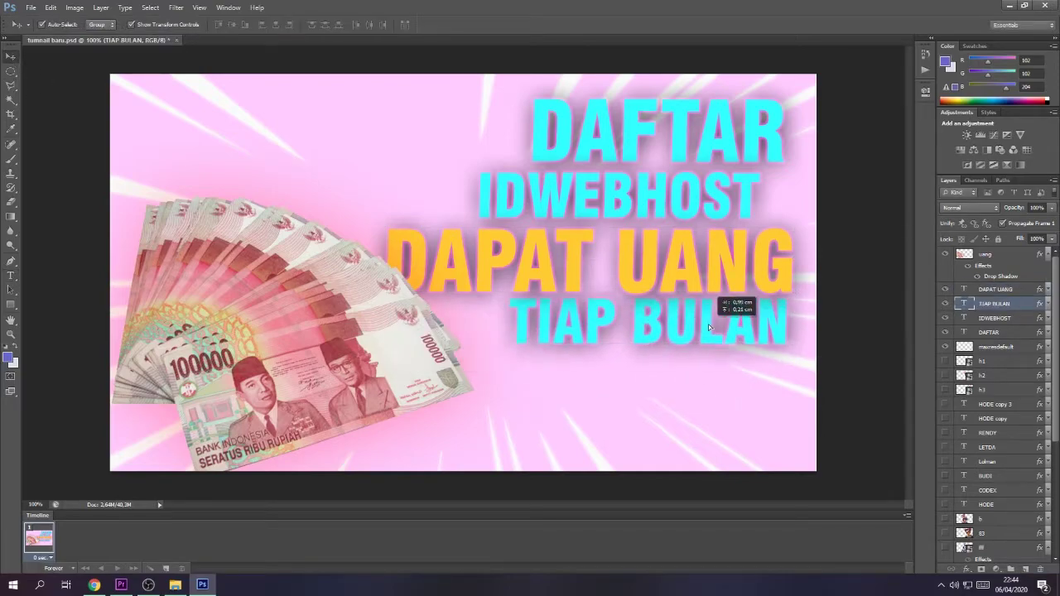
left_click_drag(678, 199, 708, 198)
Enlarge the banknote image, put its layer beneath the text layers and reposition it on the canvas
left_click_drag(464, 464, 552, 397)
left_click_drag(364, 315, 347, 318)
key("Return")
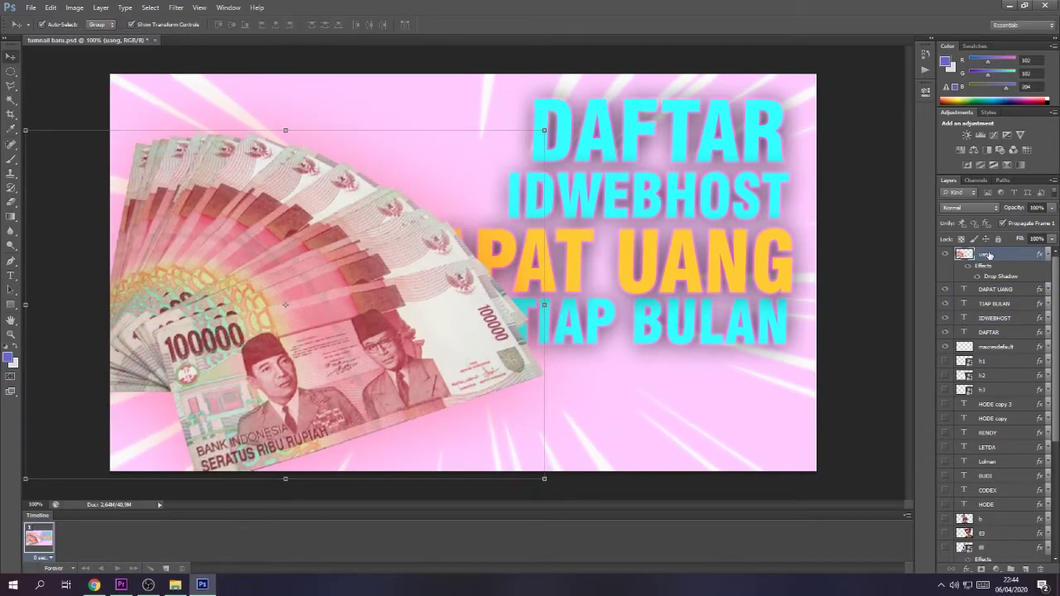
left_click_drag(988, 264, 986, 355)
left_click_drag(245, 325, 350, 295)
Duplicate the banknote layer twice and spread the copies into an overlapping pile on the canvas's left side
right_click(993, 326)
left_click(952, 230)
key("Return")
left_click_drag(248, 274, 197, 273)
right_click(993, 327)
left_click(953, 232)
key("Return")
left_click_drag(580, 364, 476, 321)
Change the Satin effect on the Background copy layer to green 00ff66 and raise its opacity
scroll(993, 414, "down", 5)
left_click(1000, 520)
left_click(967, 569)
left_click(986, 502)
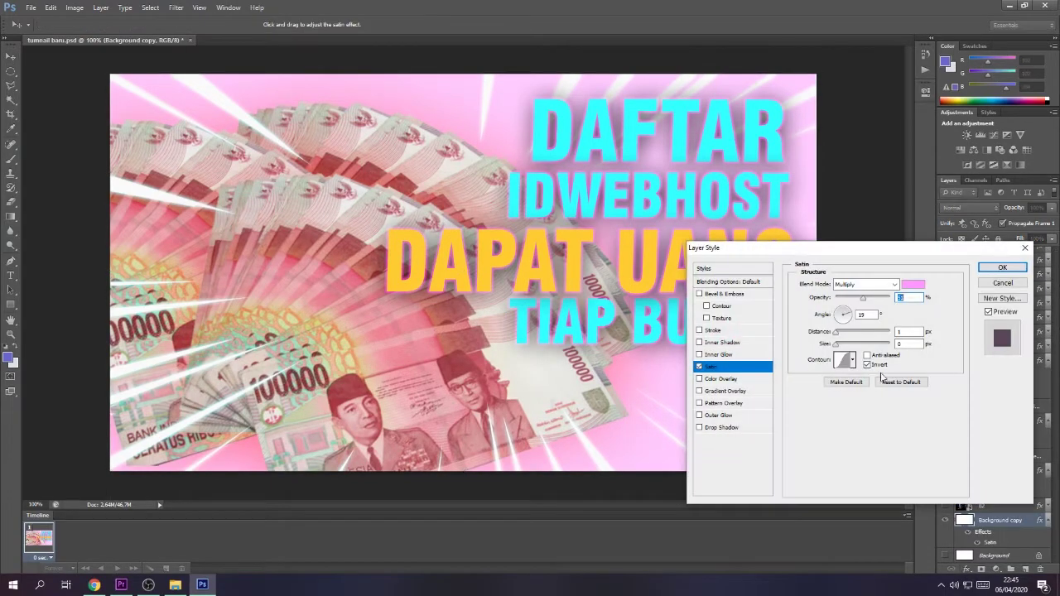
left_click(913, 284)
left_click_drag(846, 265, 846, 334)
left_click(822, 261)
left_click_drag(821, 289, 824, 259)
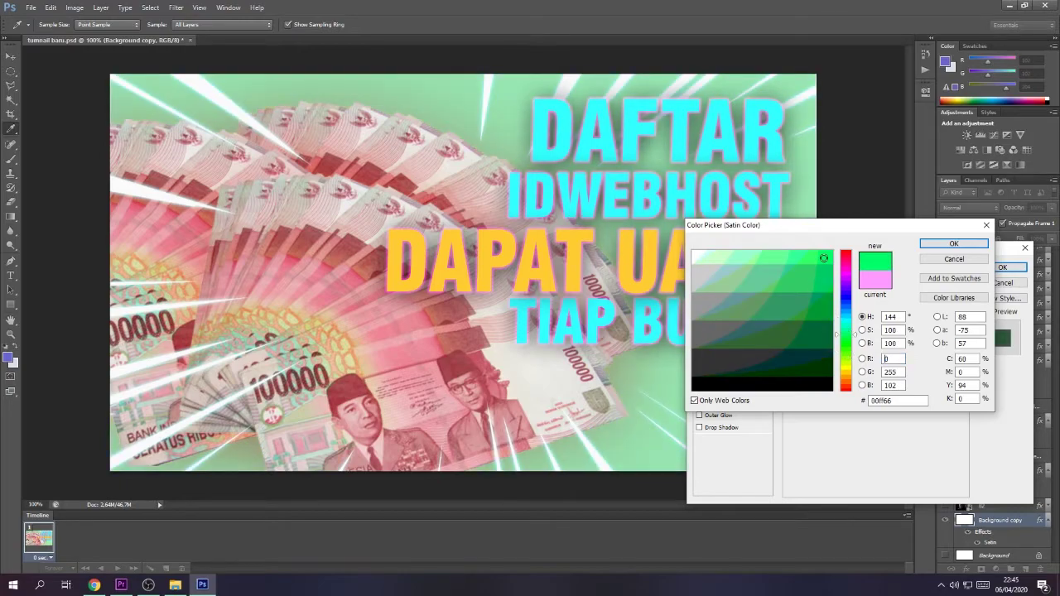
left_click(953, 244)
left_click_drag(868, 298, 890, 309)
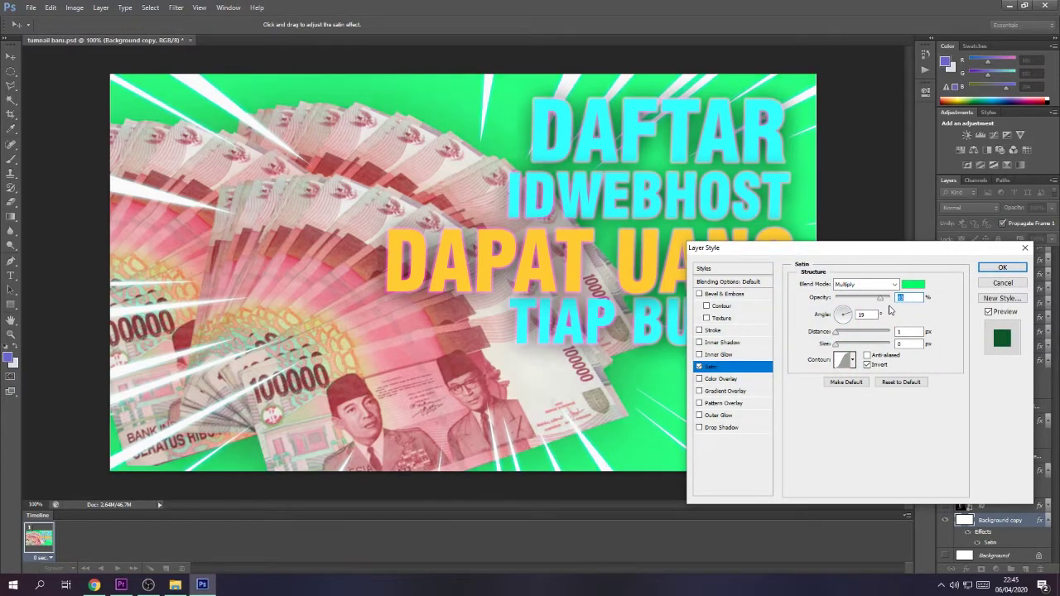
key("Return")
Nudge DAPAT UANG to the left and enlarge TIAP BULAN to about the same width beneath it
left_click(496, 266)
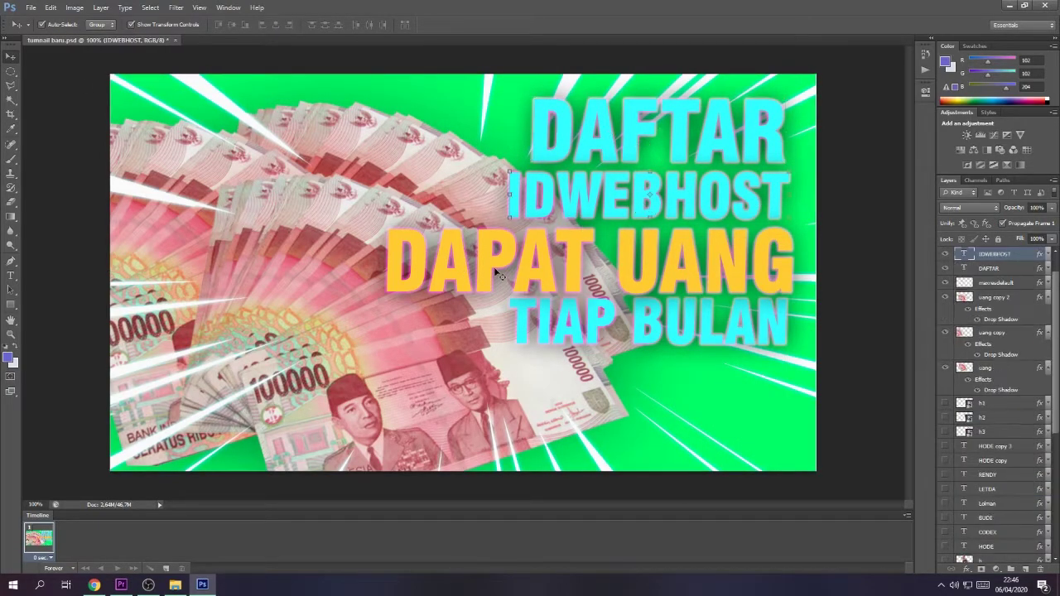
left_click_drag(497, 267, 486, 267)
left_click_drag(637, 330, 559, 330)
key("ctrl+t")
left_click_drag(719, 379, 783, 390)
key("Return")
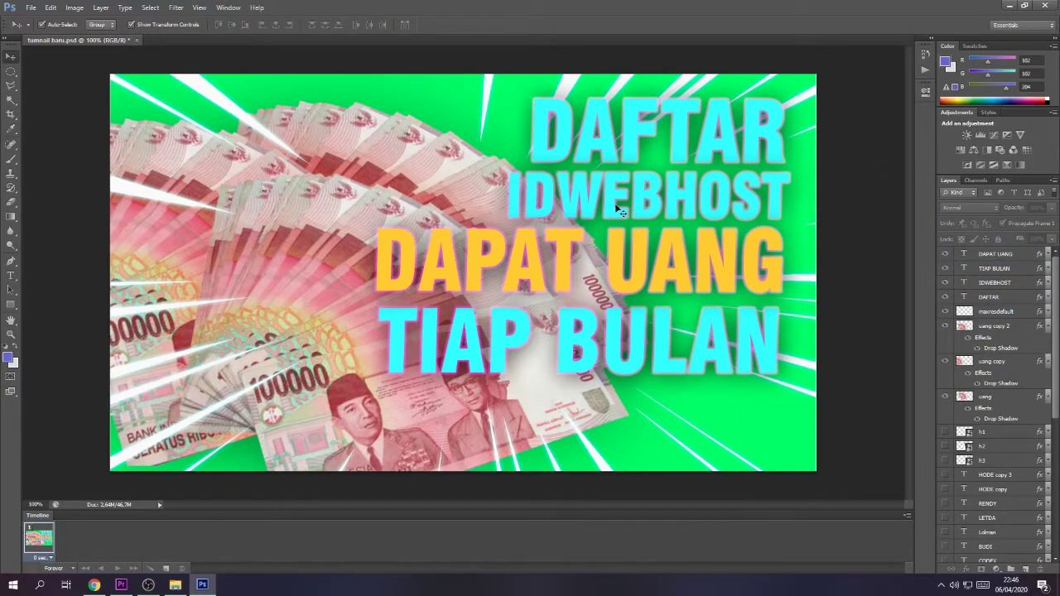
Save the thumbnail as a JPEG named 52 in the meme folder and check it in File Explorer
left_click(31, 7)
left_click(49, 137)
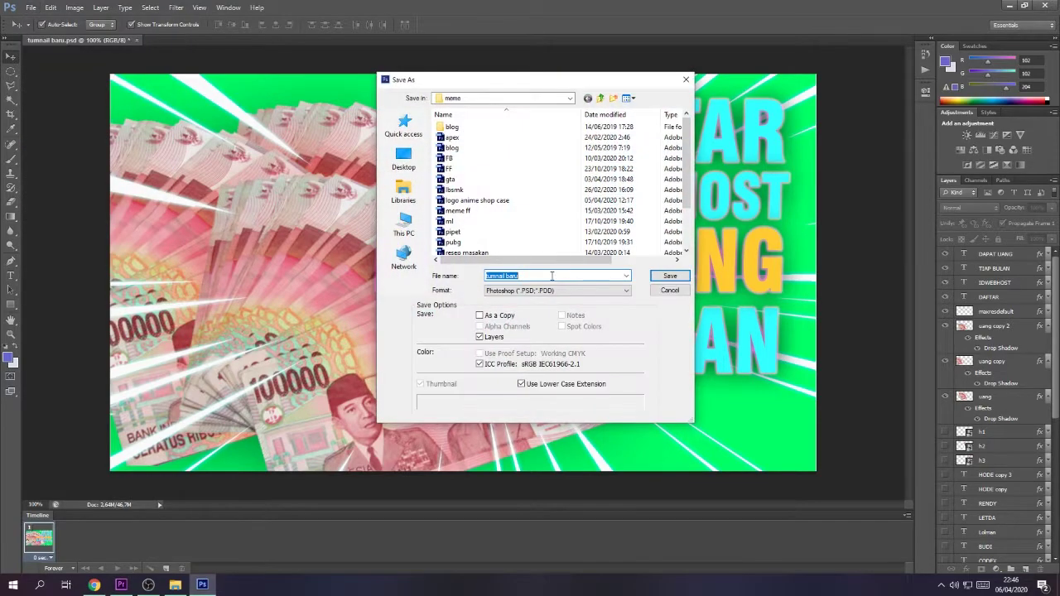
left_click(580, 290)
left_click(514, 390)
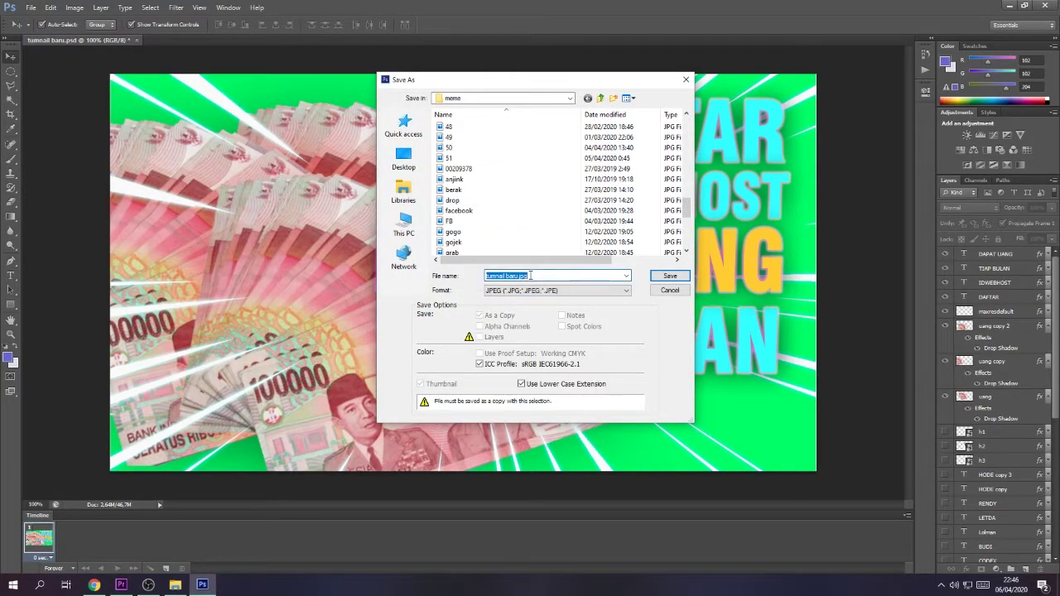
left_click(667, 276)
key("Return")
left_click(175, 584)
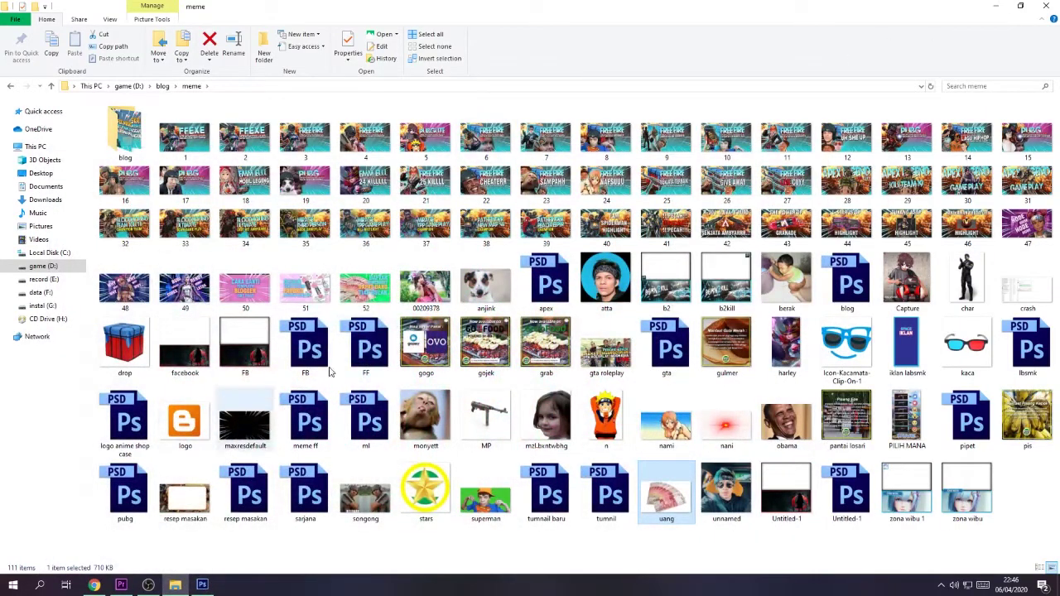
Back in YouTube Studio, upload image 52 from the blog/meme folder on drive D as the video's custom thumbnail
left_click(95, 585)
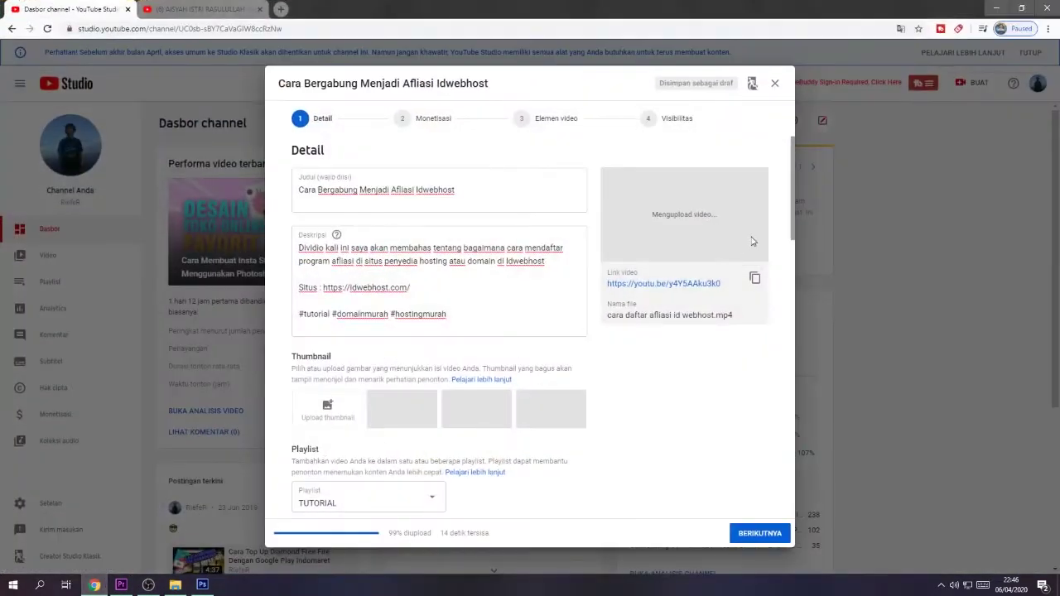
scroll(674, 411, "down", 1)
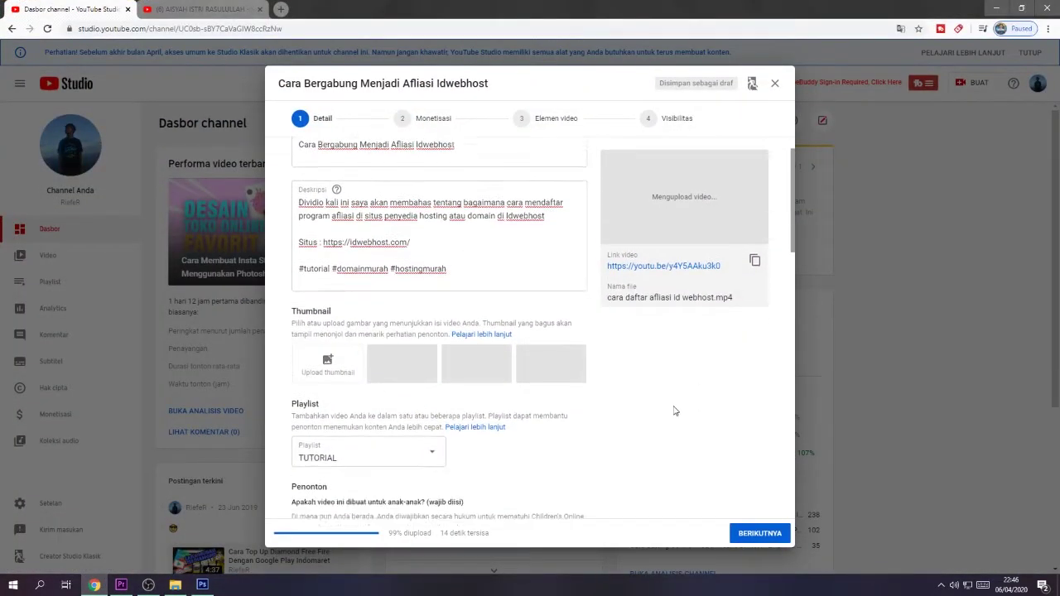
left_click(341, 364)
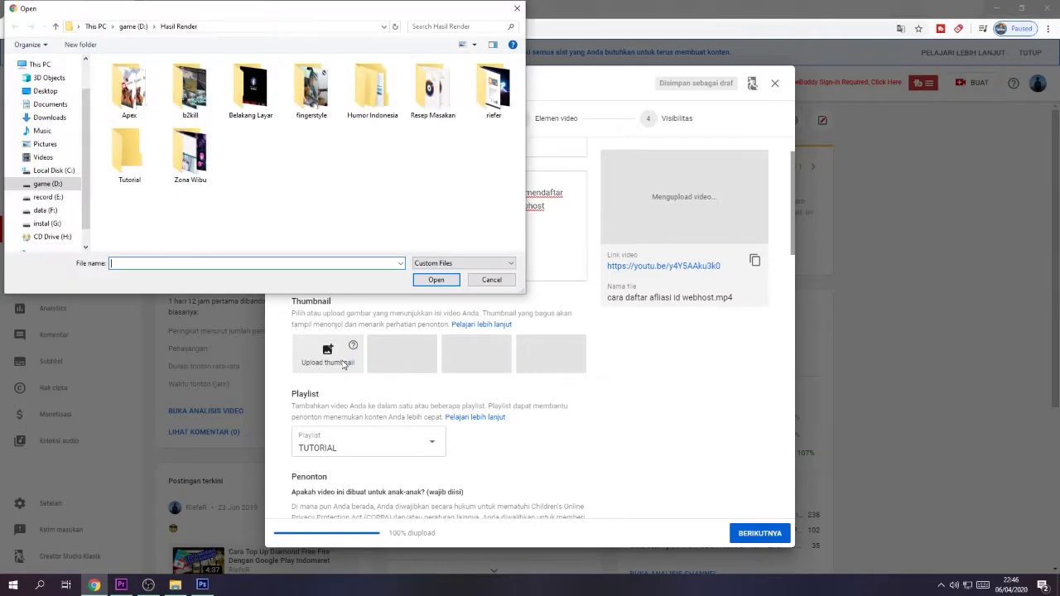
left_click(47, 183)
double_click(120, 122)
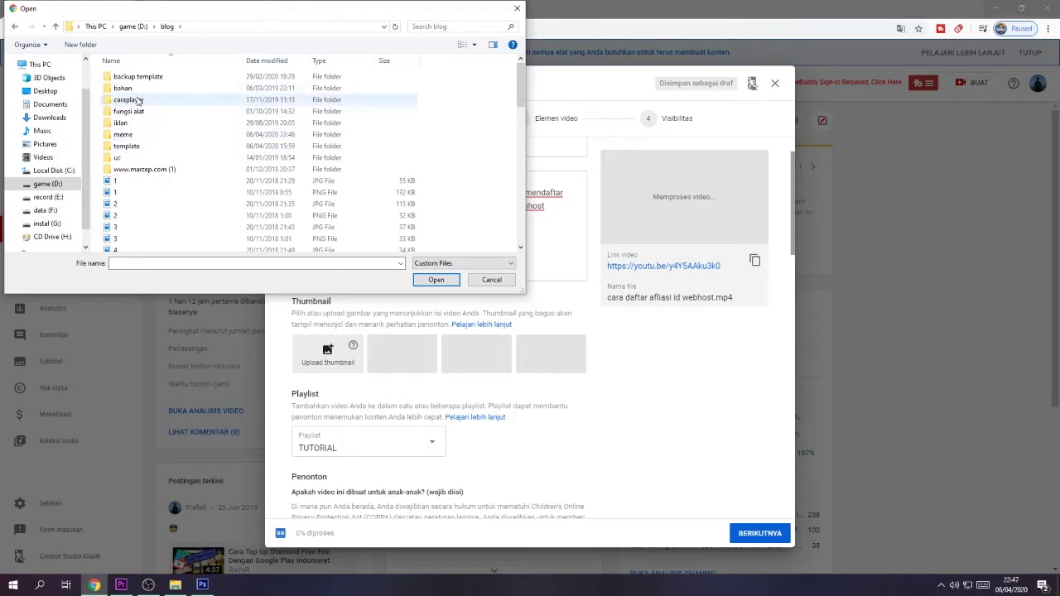
double_click(136, 136)
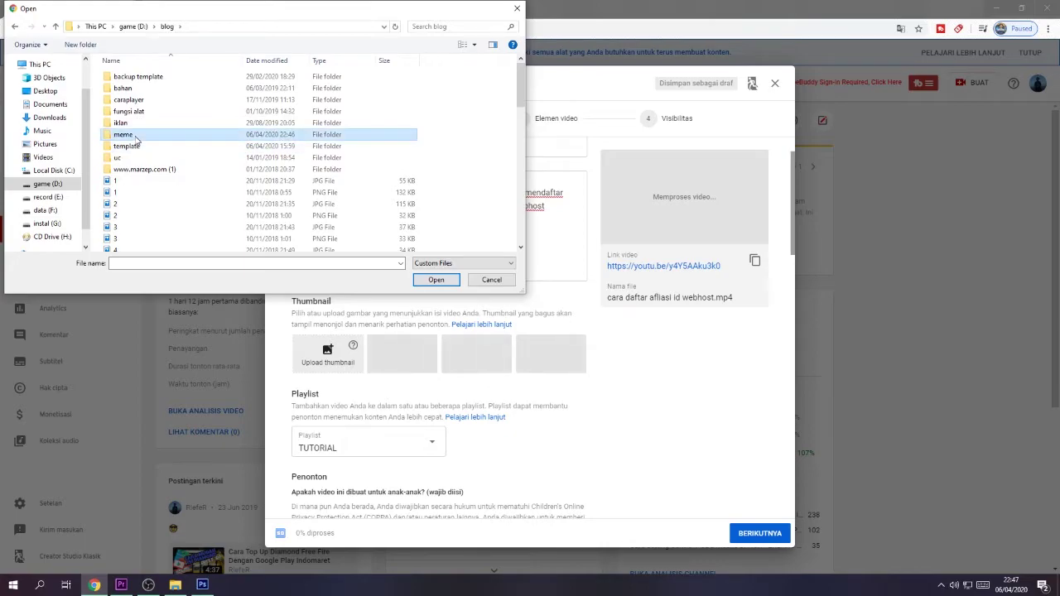
left_click_drag(517, 105, 527, 156)
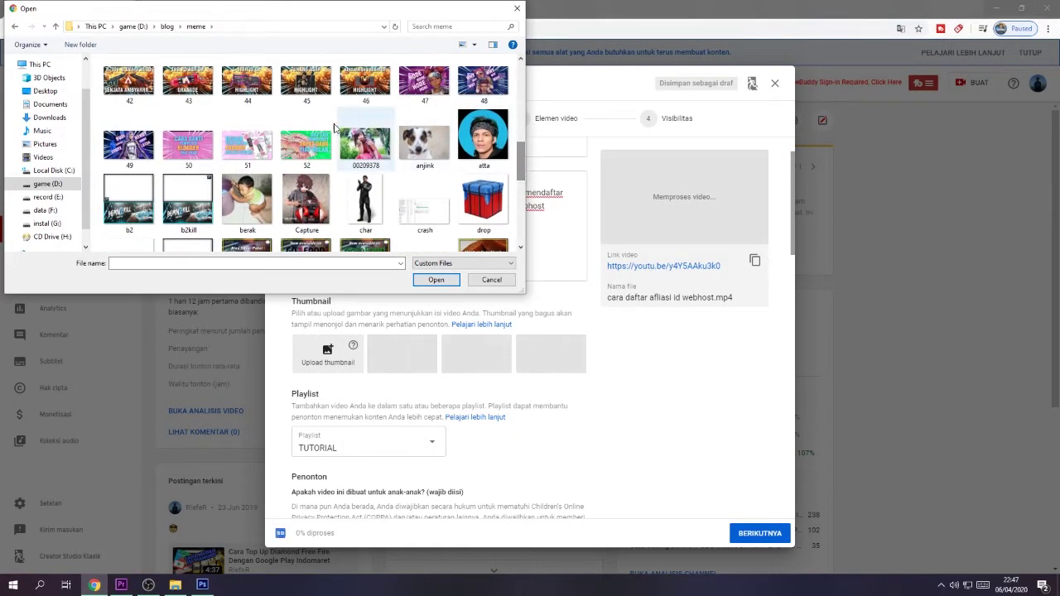
left_click(306, 142)
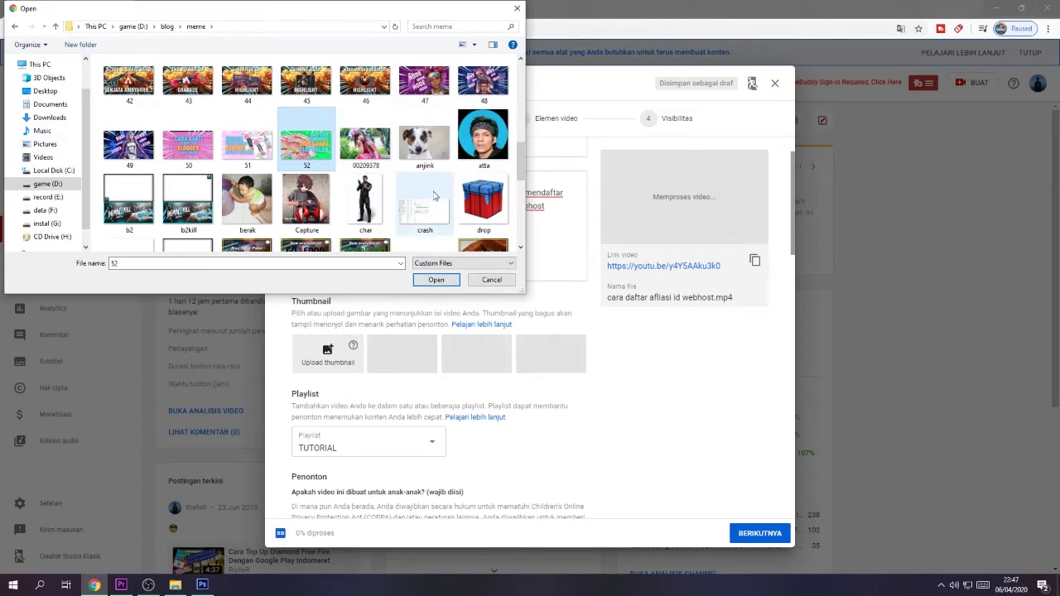
left_click(437, 280)
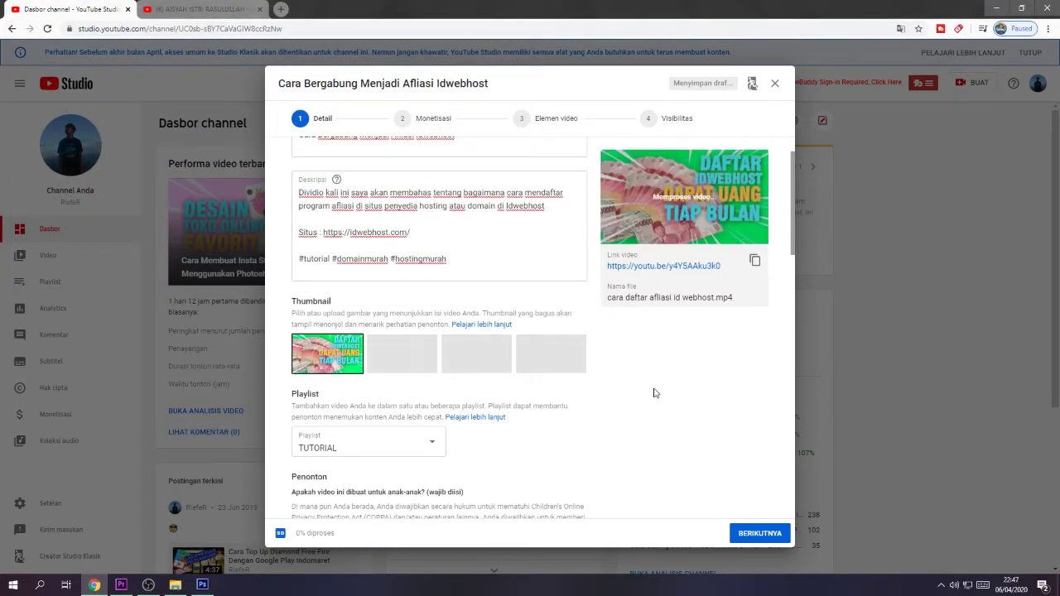
Review the video's audience, paid-promotion and tag details, and examine the ad types and placement options under Monetisasi
scroll(646, 391, "down", 4)
scroll(462, 489, "down", 2)
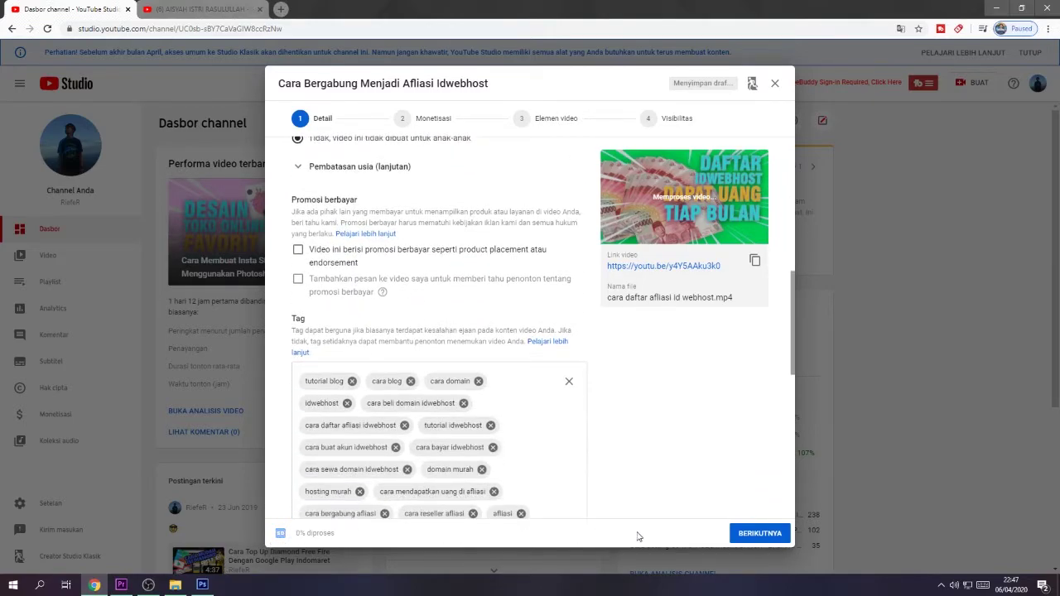
scroll(708, 432, "up", 5)
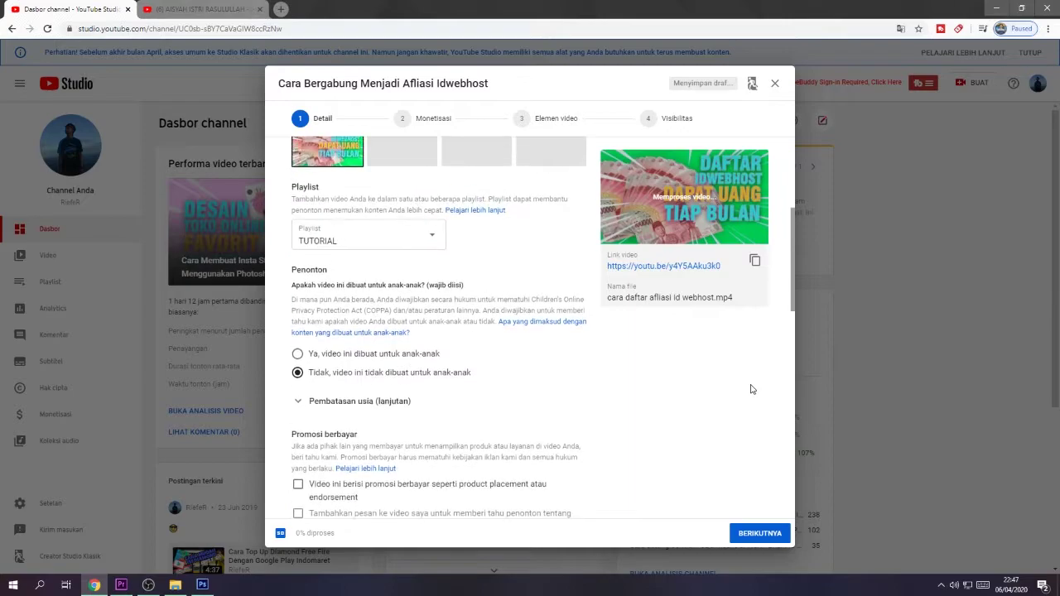
scroll(709, 401, "down", 3)
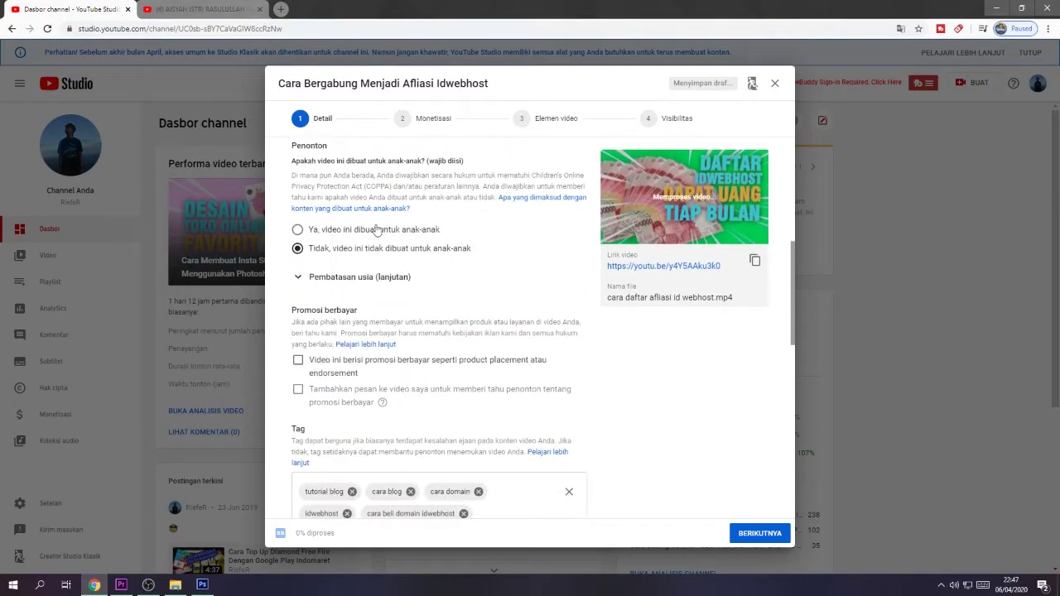
left_click(427, 119)
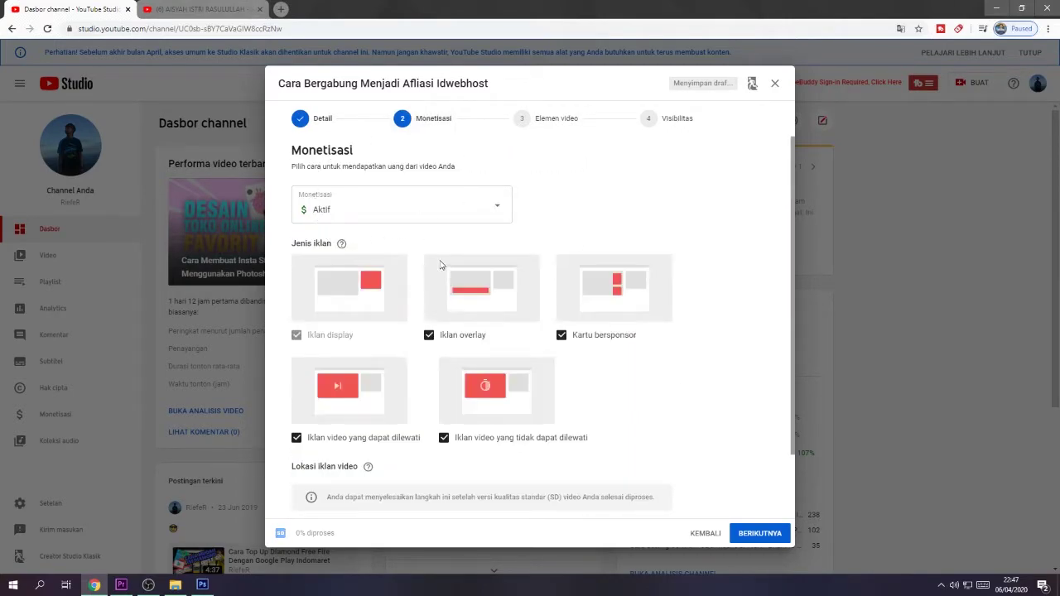
scroll(677, 346, "down", 2)
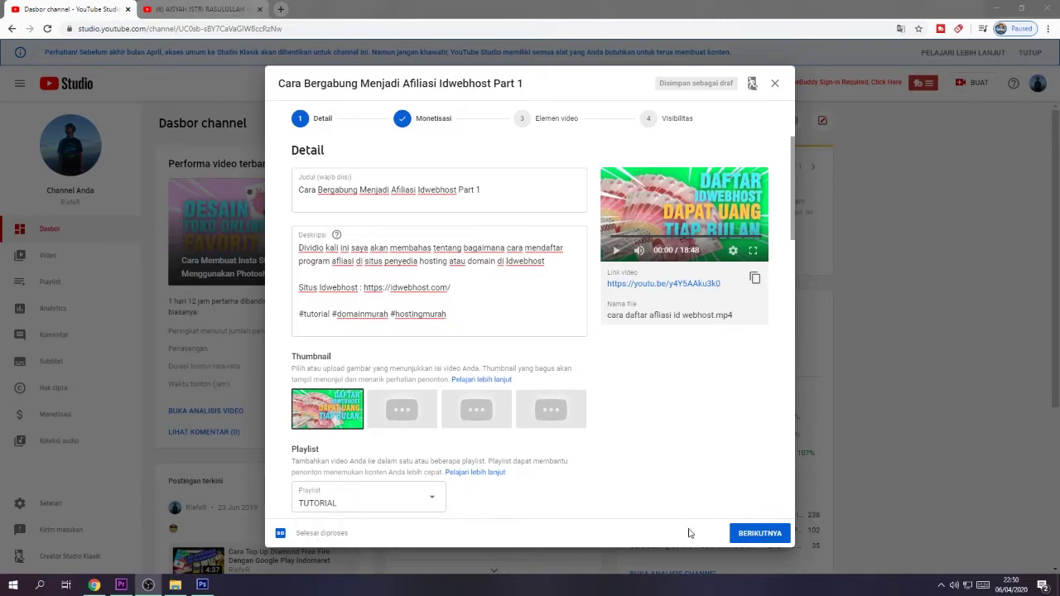
In the monetisation settings, enable ads during the video (Selama video)
left_click(776, 535)
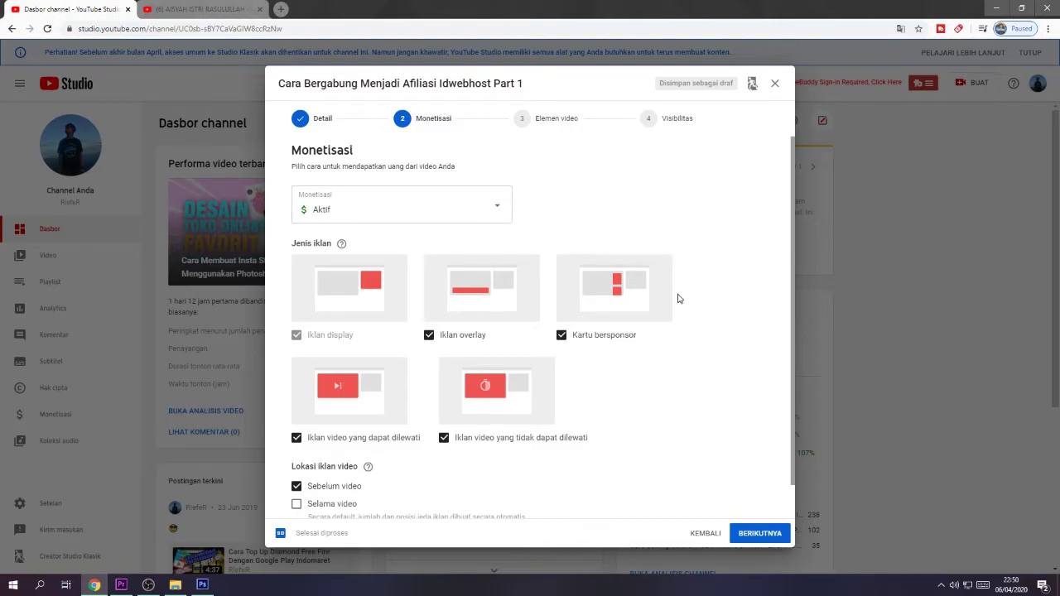
scroll(681, 302, "down", 1)
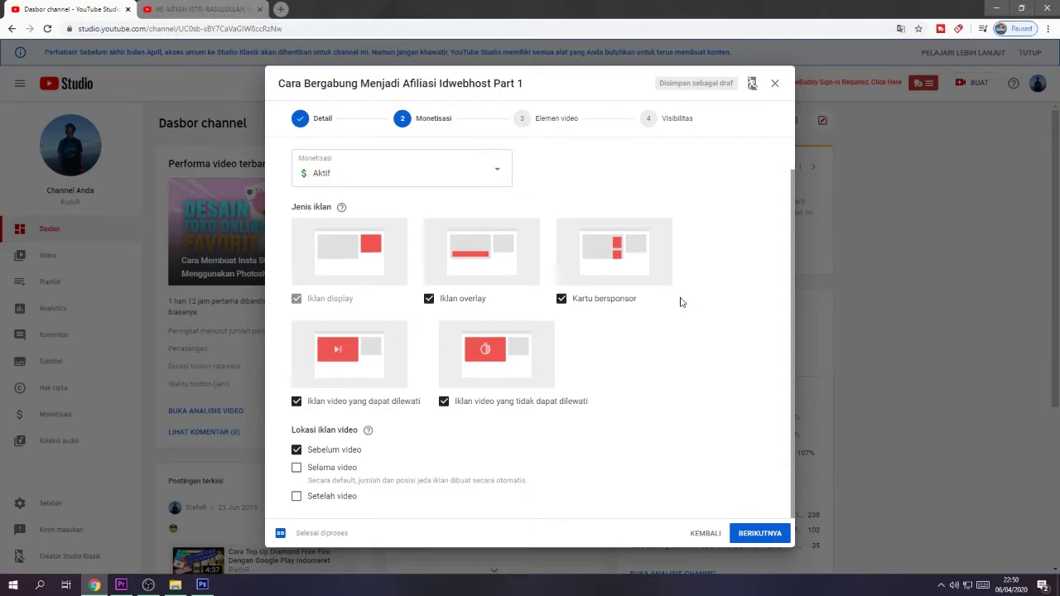
left_click(297, 469)
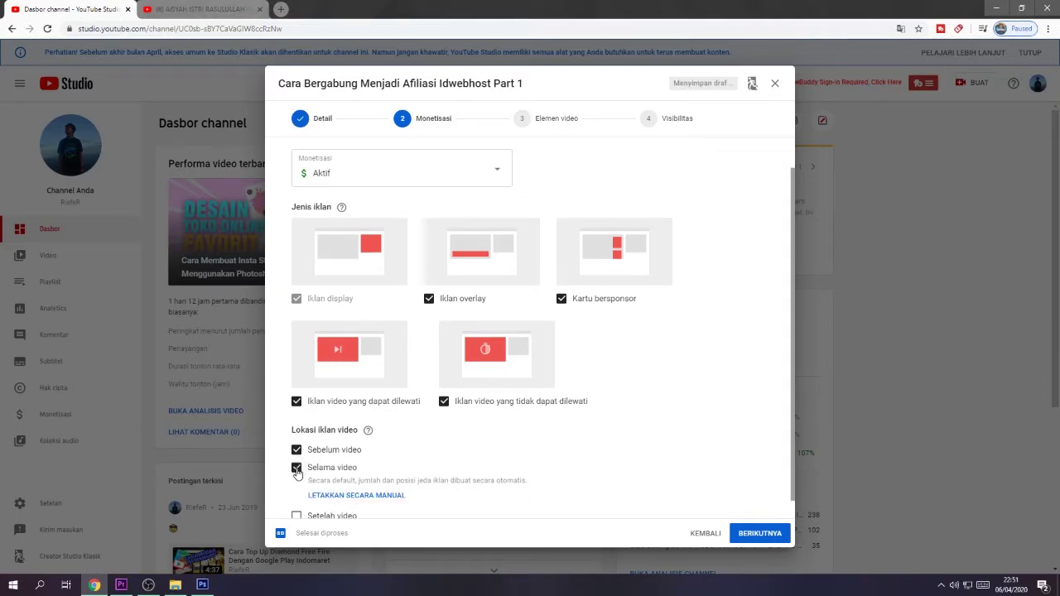
scroll(547, 434, "down", 1)
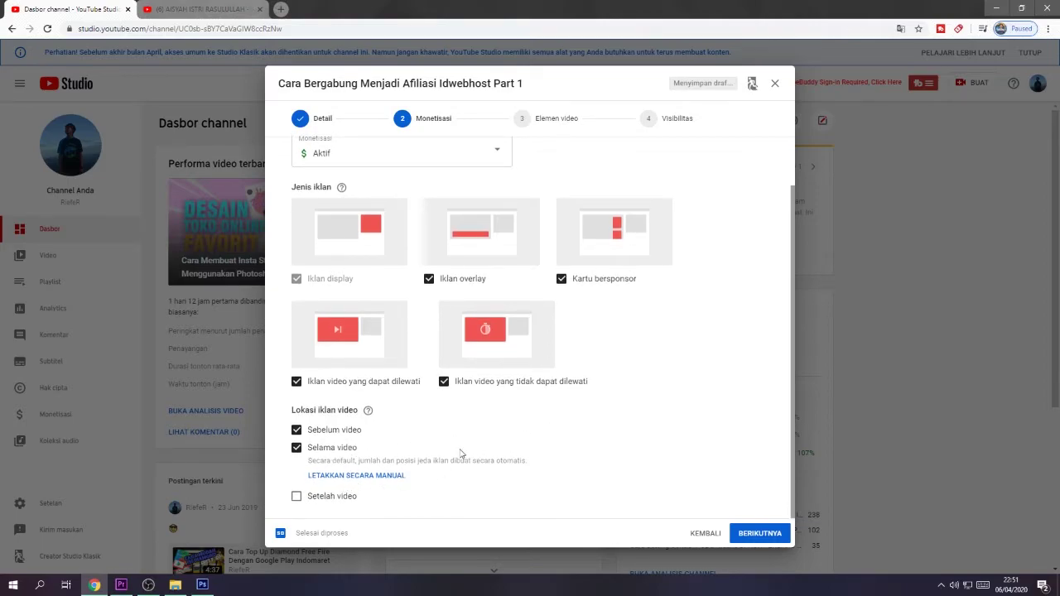
Place ad breaks manually on the video timeline at 03:06, 06:12, 09:15 and 12:22
left_click(395, 478)
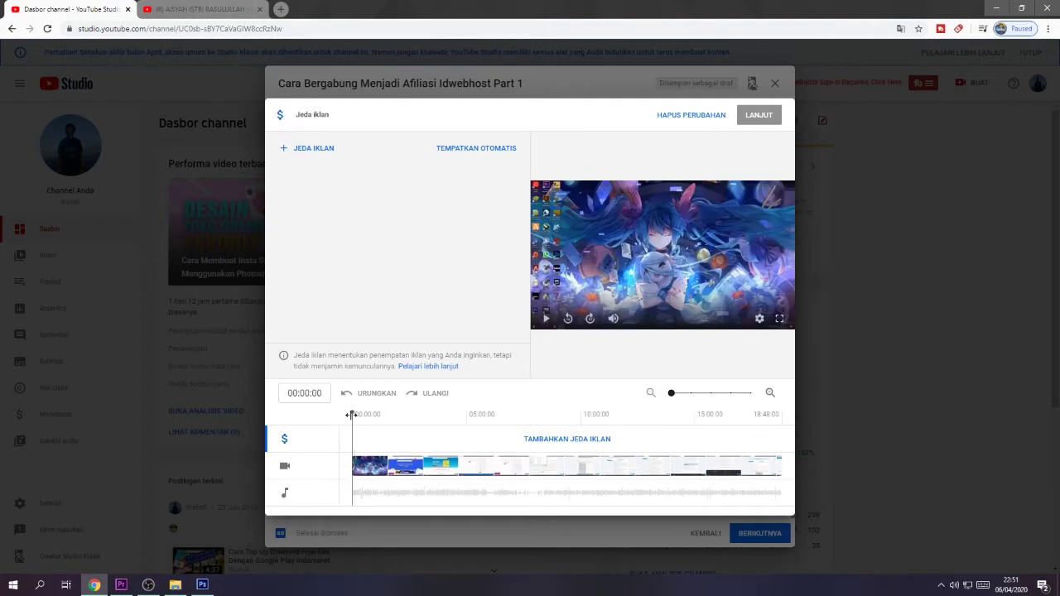
left_click_drag(354, 413, 423, 414)
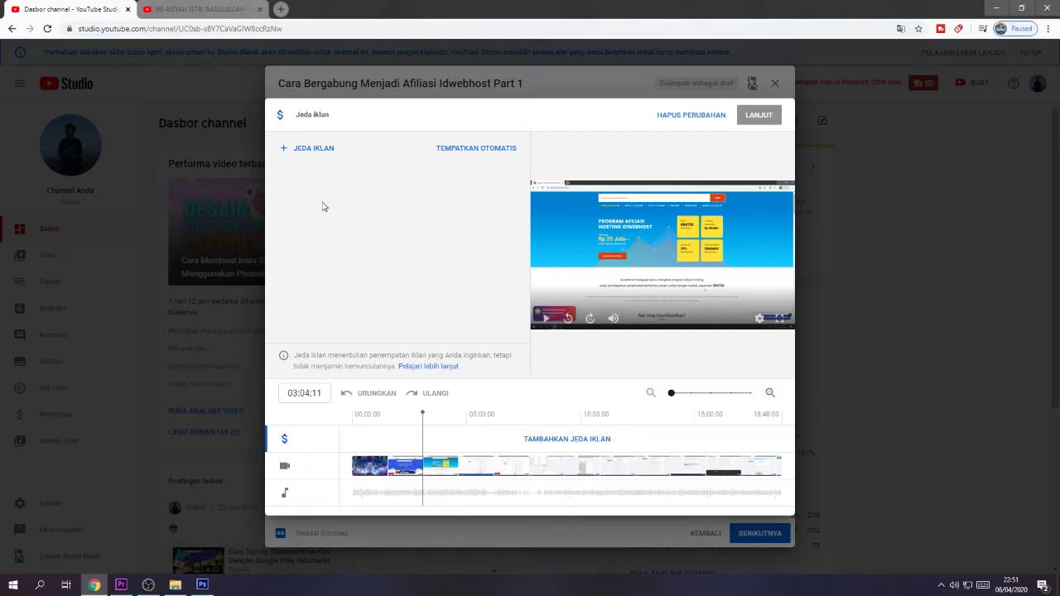
left_click_drag(412, 415, 424, 415)
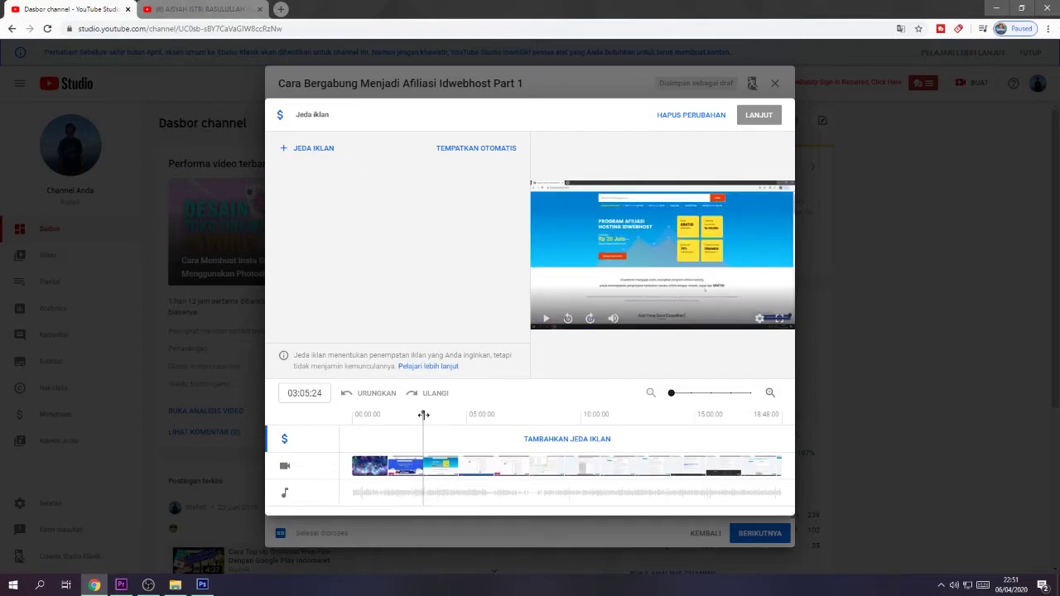
left_click(311, 151)
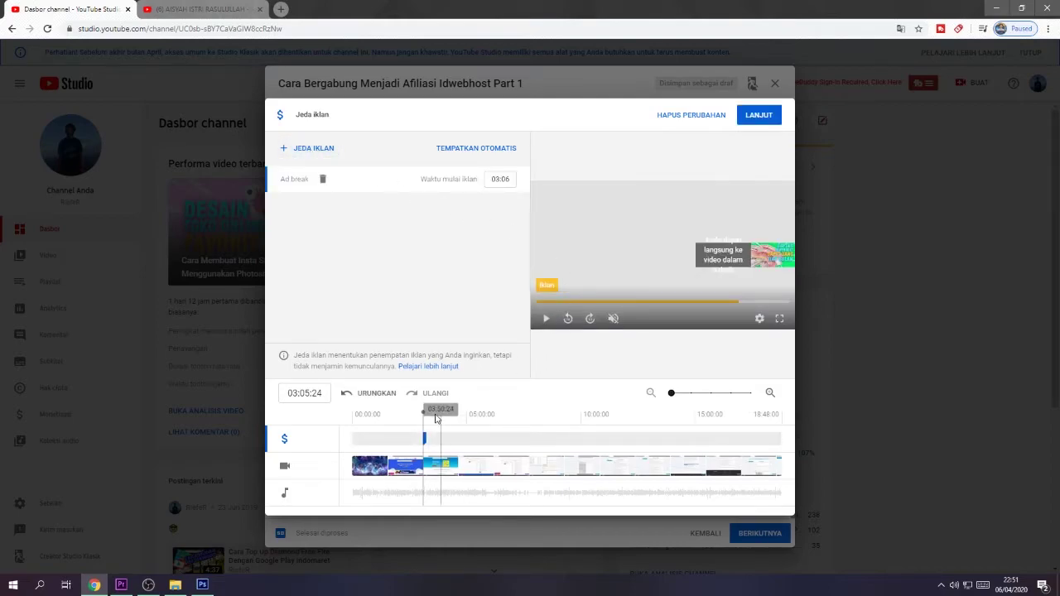
left_click_drag(424, 413, 634, 423)
left_click(321, 157)
left_click(308, 148)
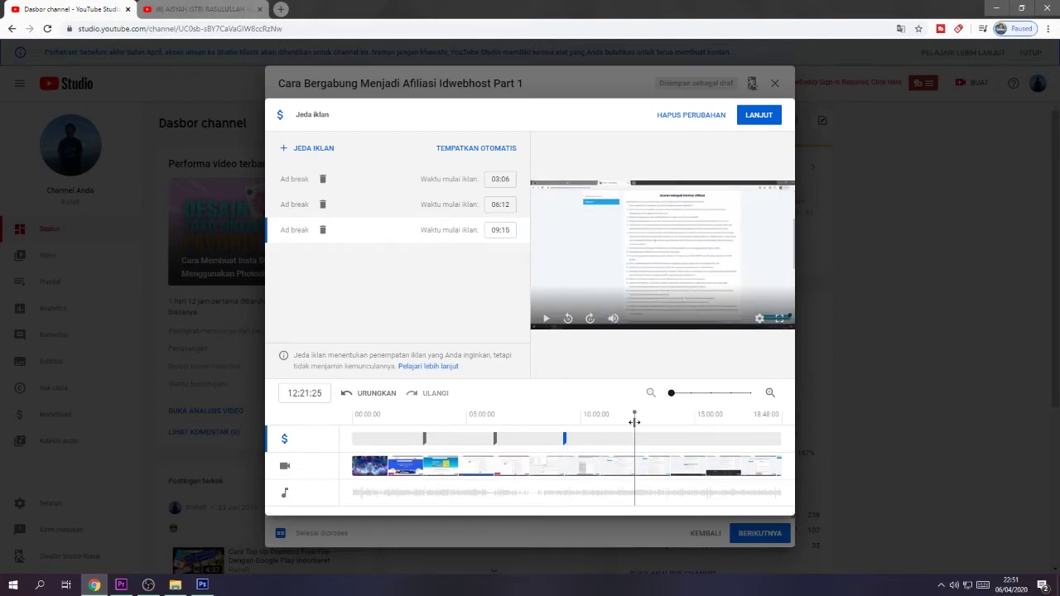
left_click(313, 149)
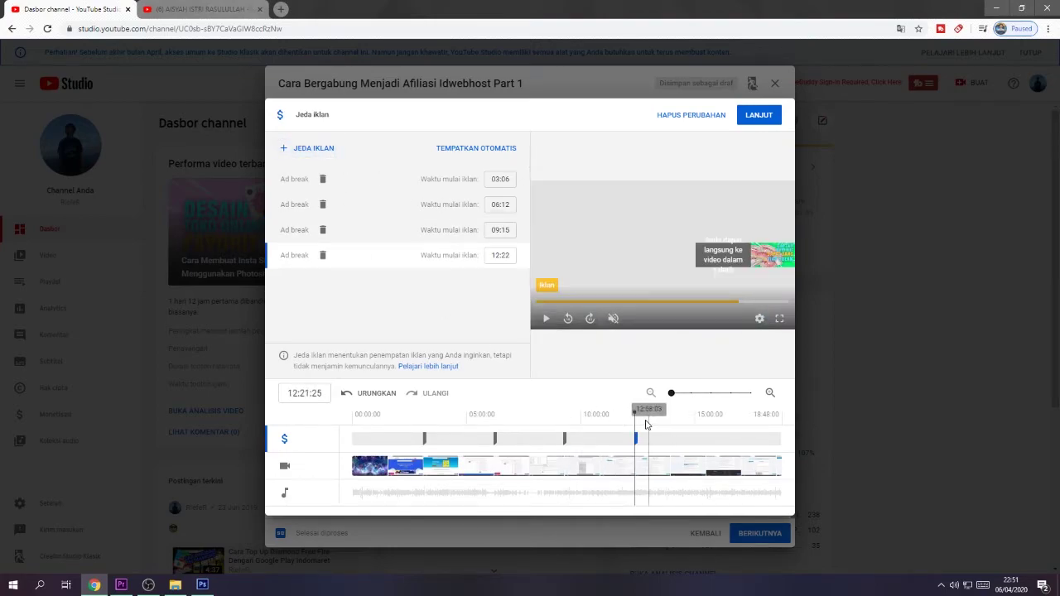
Add further ad breaks at 15:29, 18:36 and 00:00, and apply the manual ad placement
left_click(635, 411)
left_click_drag(695, 417, 705, 416)
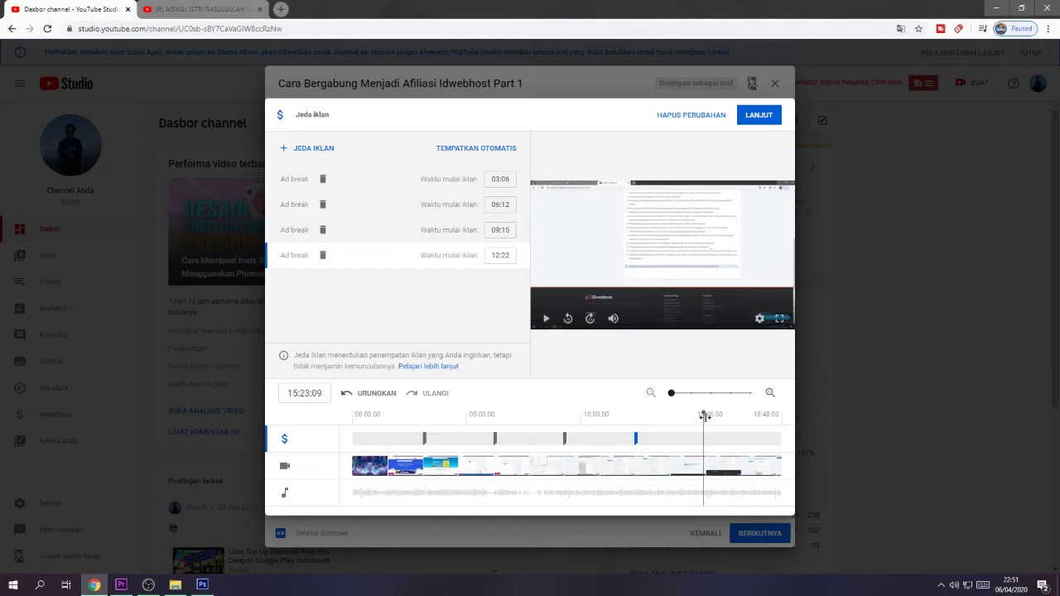
left_click(327, 150)
left_click_drag(706, 414, 777, 416)
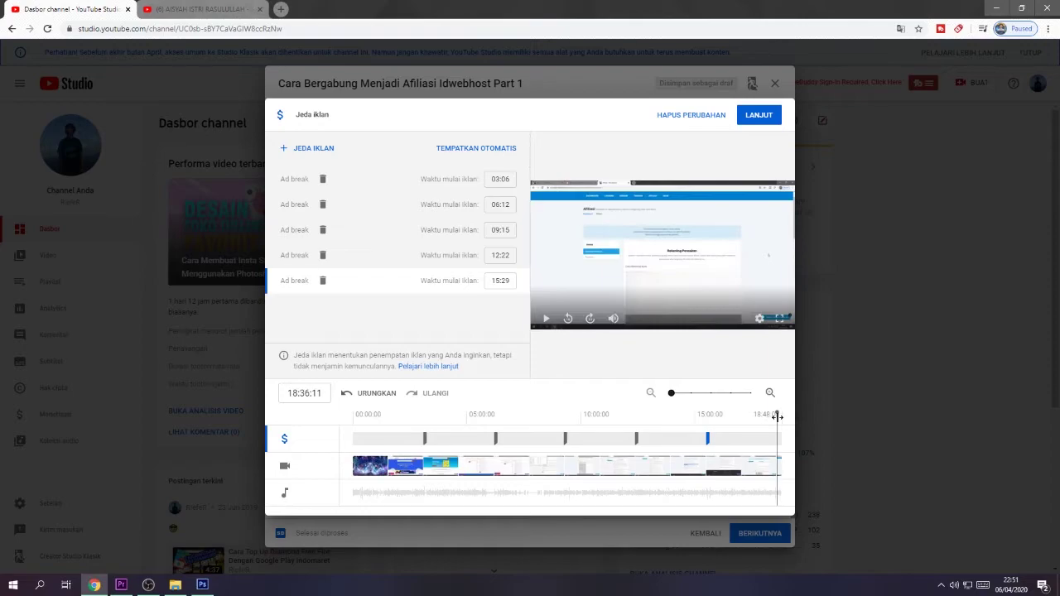
left_click(308, 150)
left_click_drag(777, 413, 351, 447)
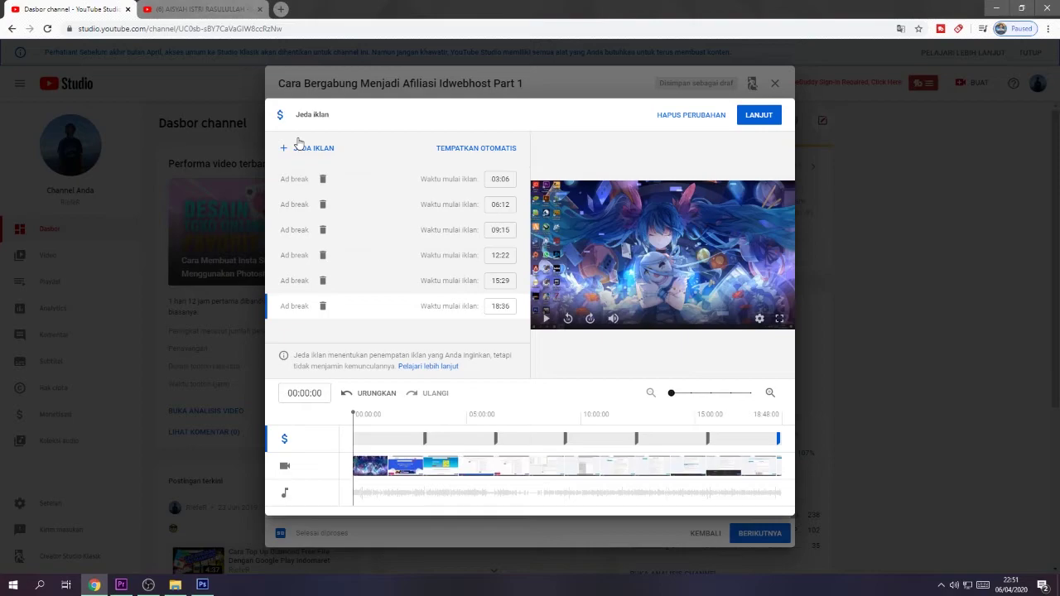
left_click(300, 146)
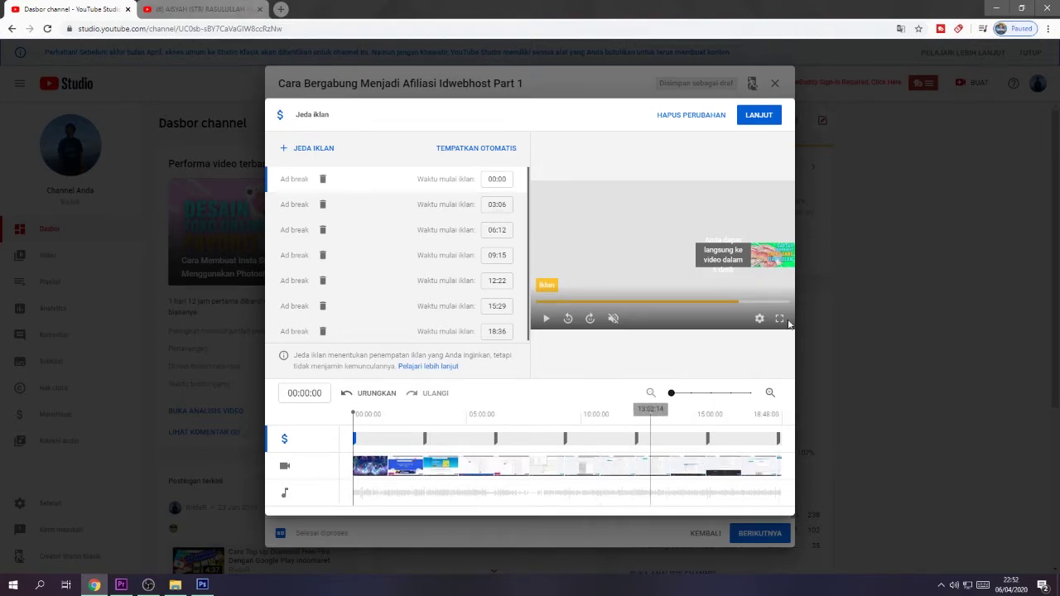
left_click(765, 117)
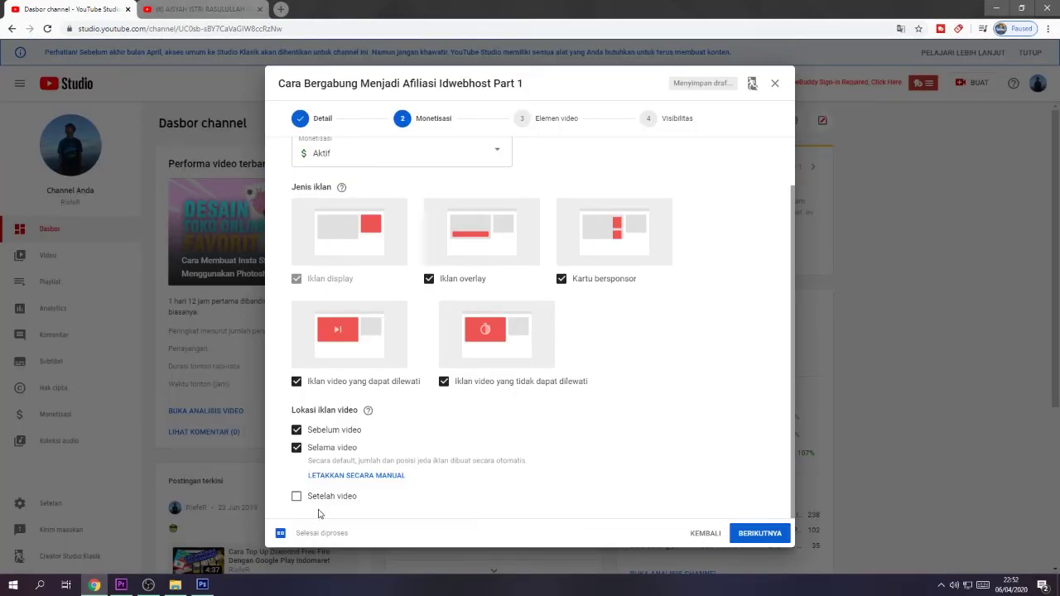
Enable ads after the video (Setelah video) and continue to the Elemen video stage
left_click(296, 498)
left_click(769, 536)
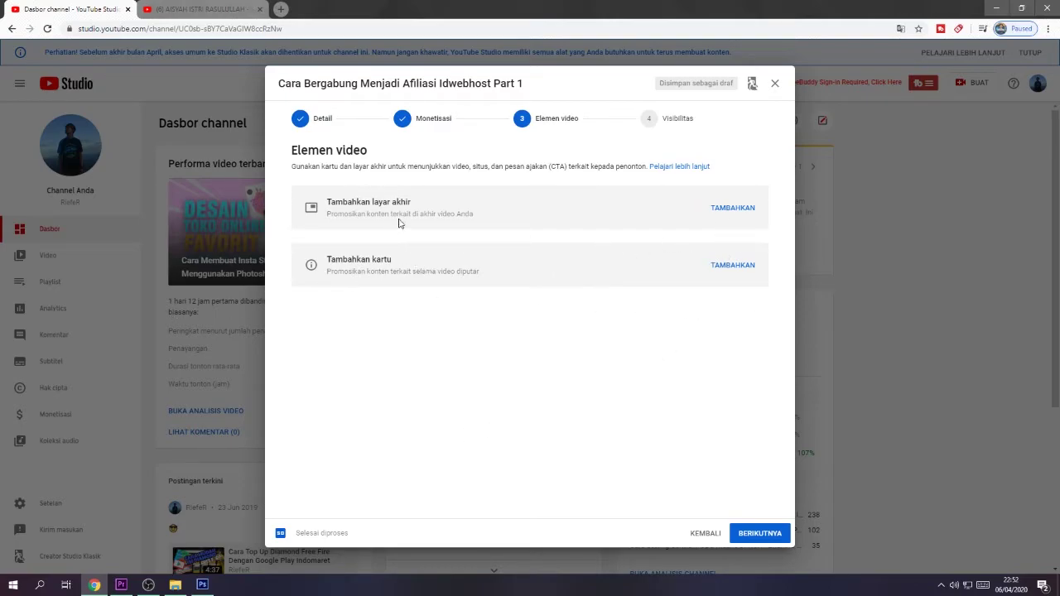
left_click(733, 208)
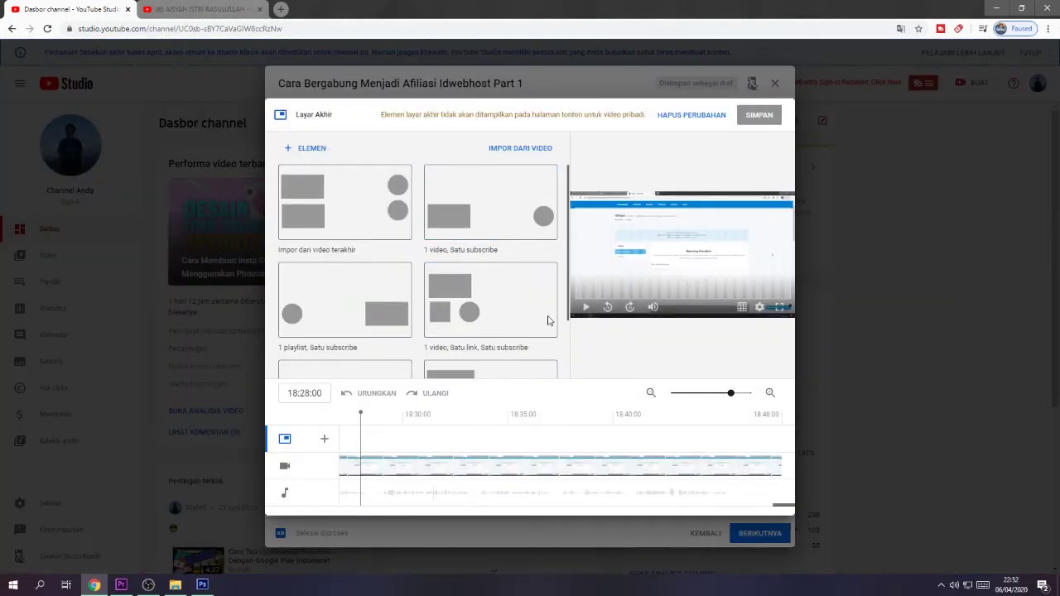
scroll(427, 276, "down", 1)
scroll(480, 265, "up", 1)
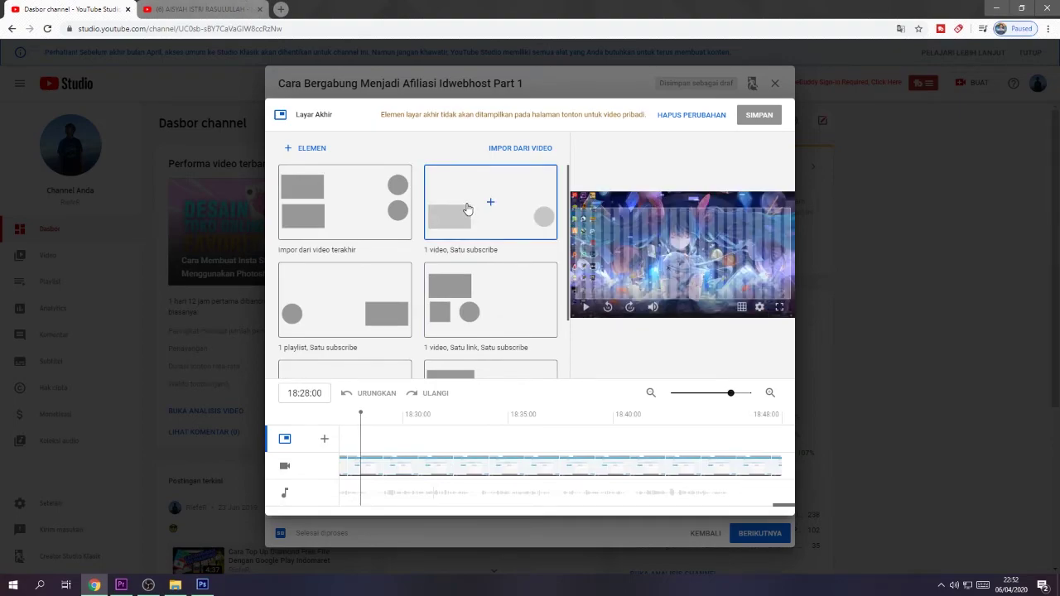
left_click(319, 149)
left_click(329, 147)
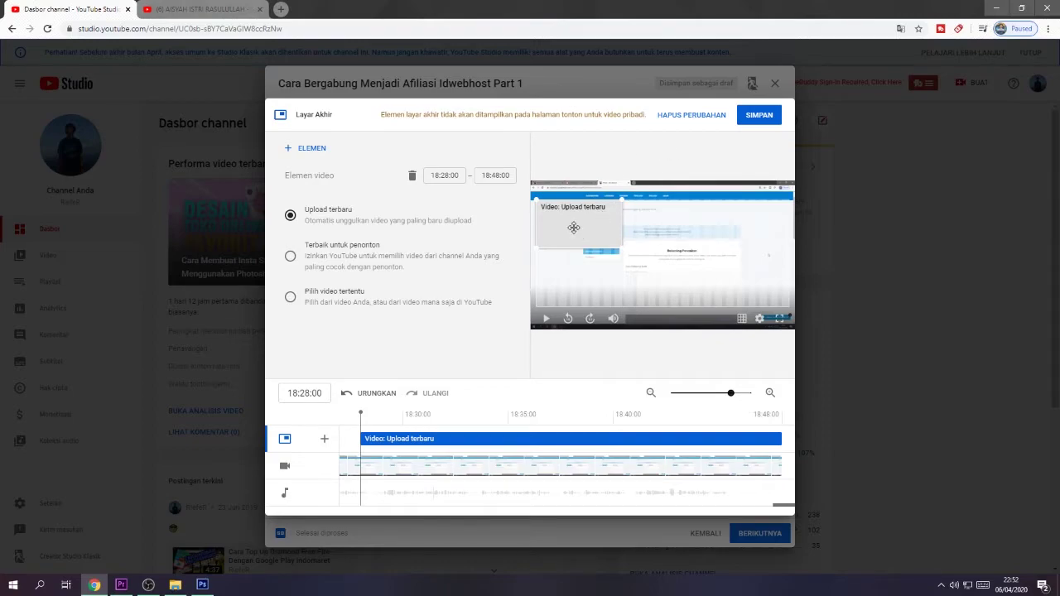
left_click(680, 120)
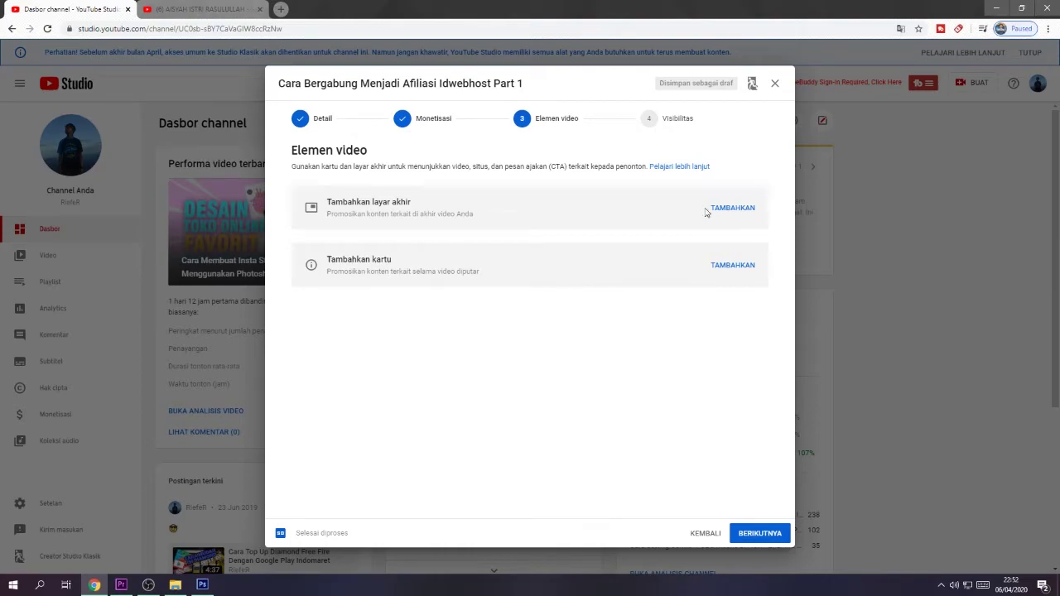
Add an end screen with the layout imported from the last video and check its video, playlist, channel and subscribe elements
left_click(747, 210)
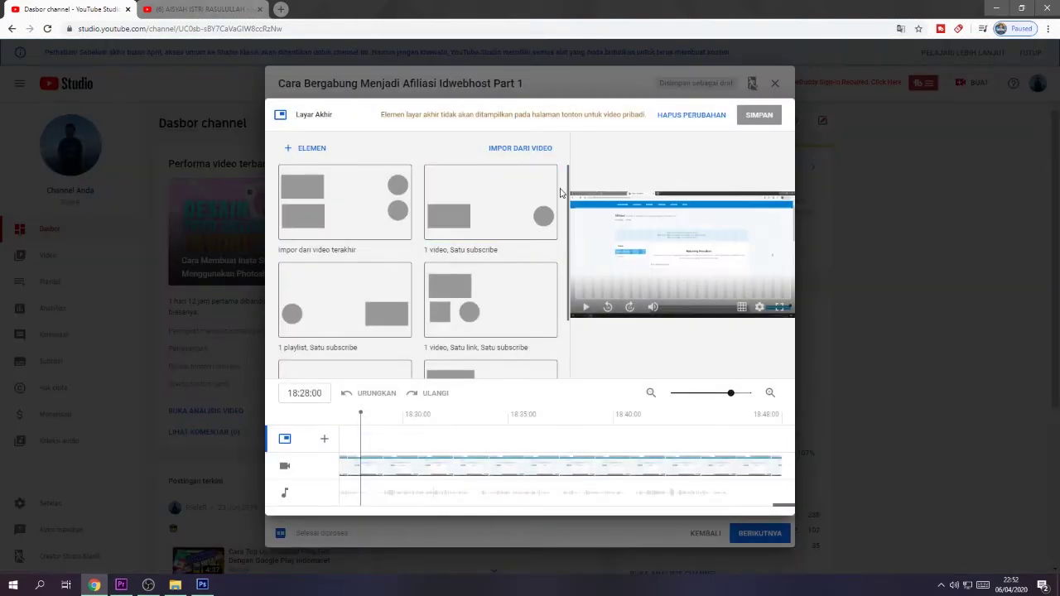
scroll(562, 262, "down", 2)
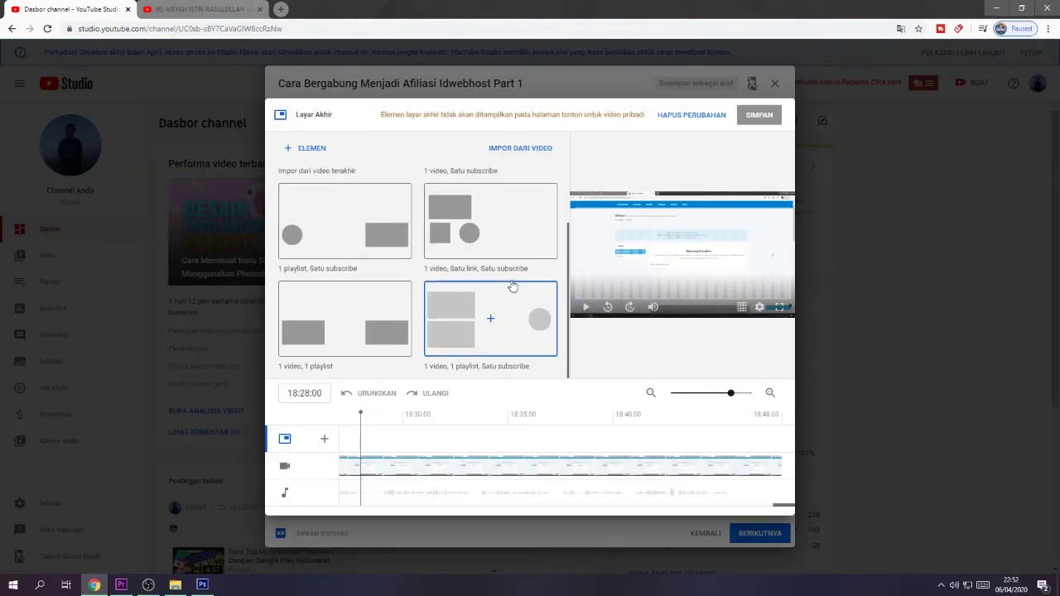
scroll(501, 334, "up", 2)
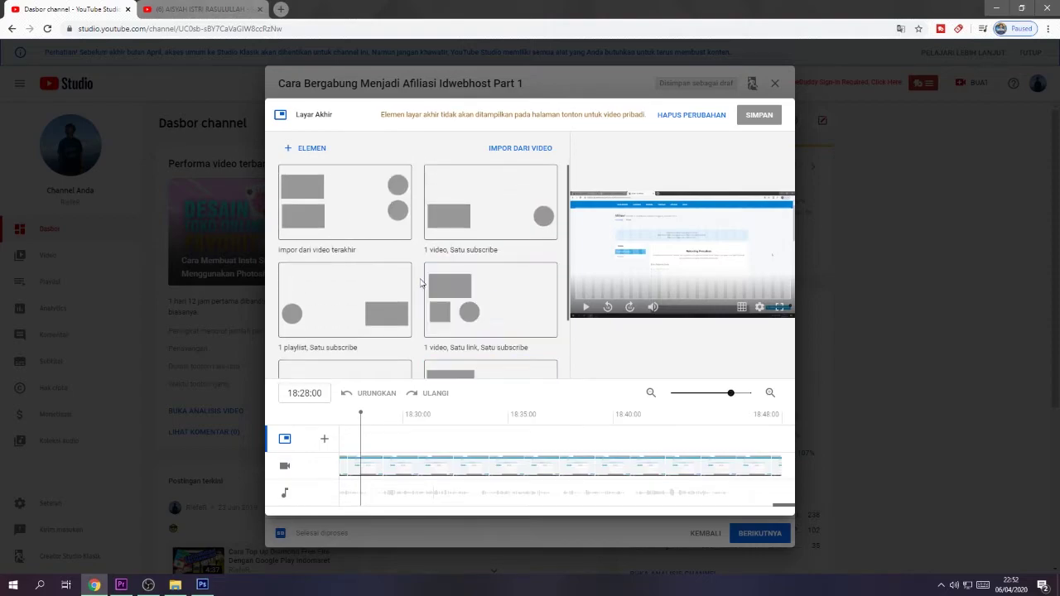
left_click(356, 204)
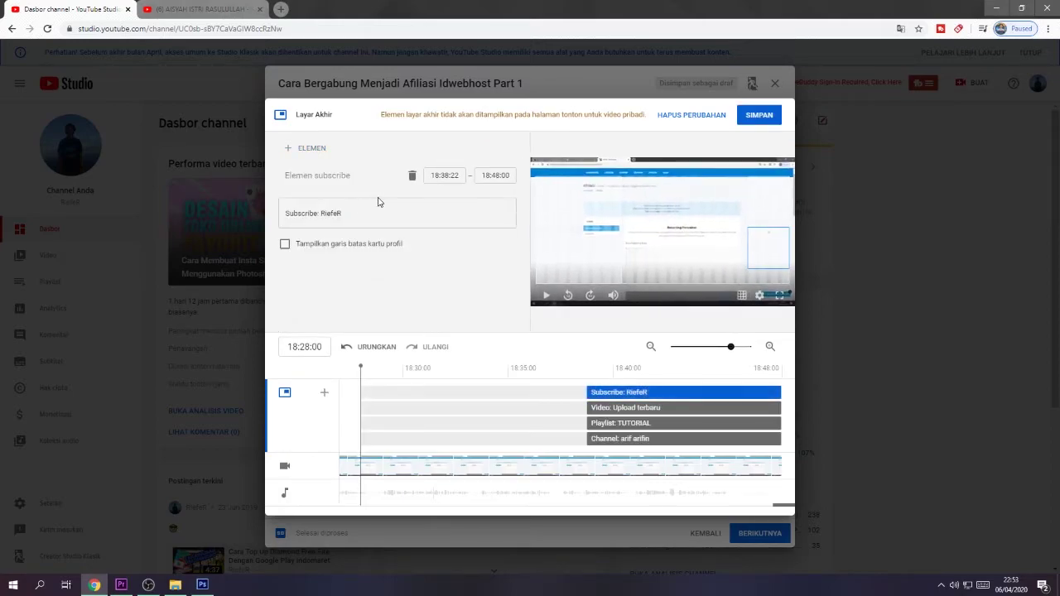
left_click(574, 200)
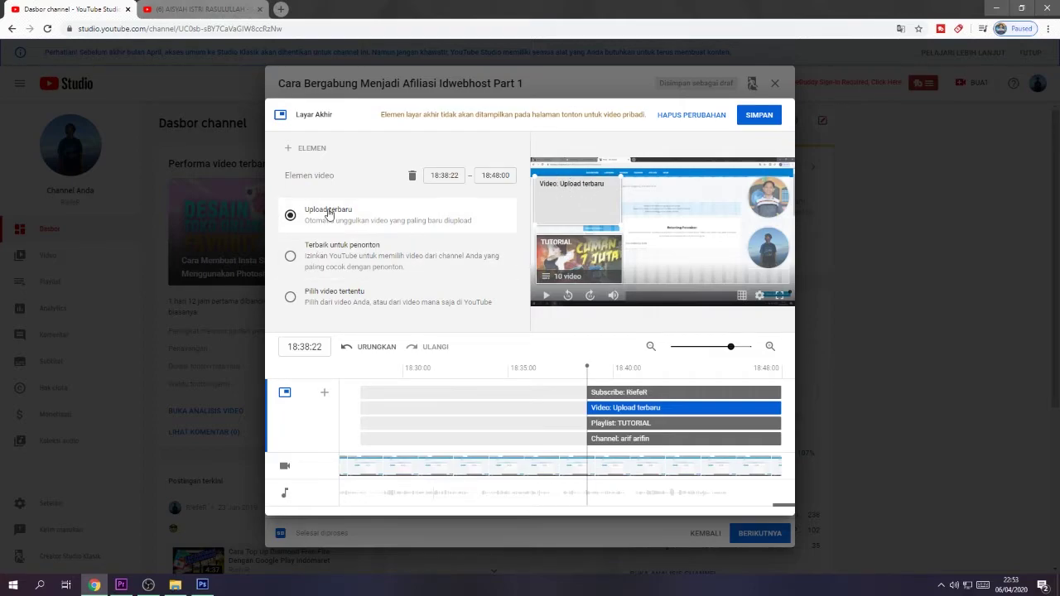
left_click(592, 251)
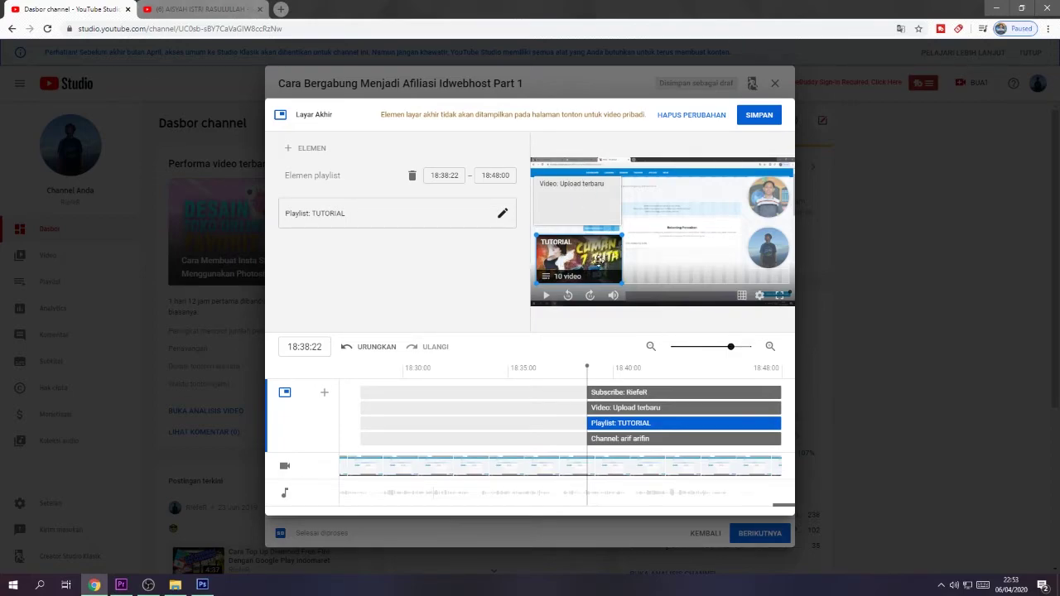
left_click(777, 189)
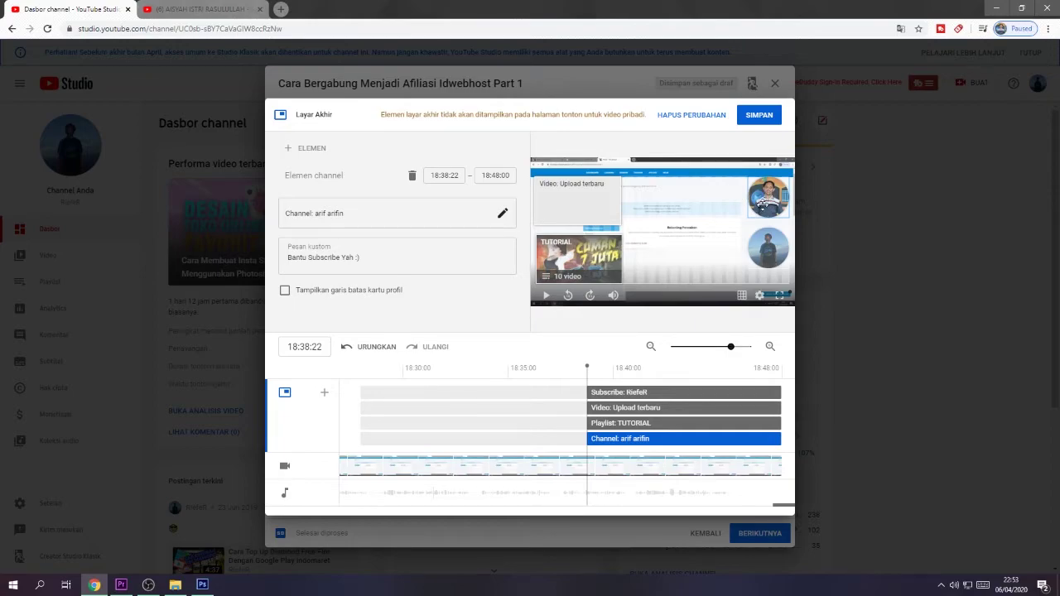
left_click(764, 257)
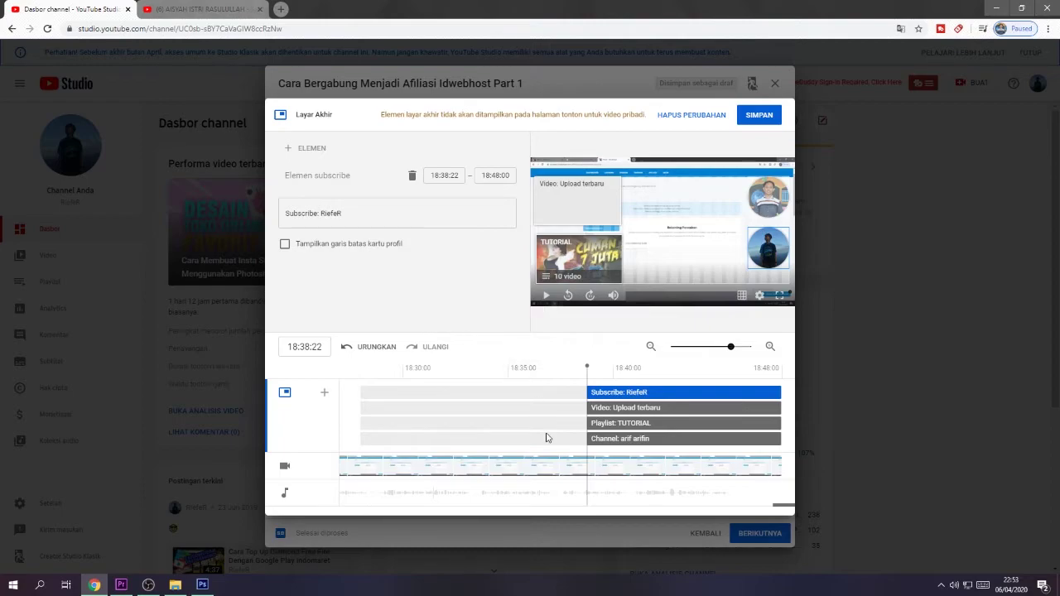
Set the start of all four end screen elements to 18:43:00 on the timeline and save the end screen
mouse_move(587, 366)
left_mouse_down()
mouse_move(561, 367)
mouse_move(768, 372)
mouse_move(699, 390)
left_mouse_up()
left_click_drag(583, 392, 677, 392)
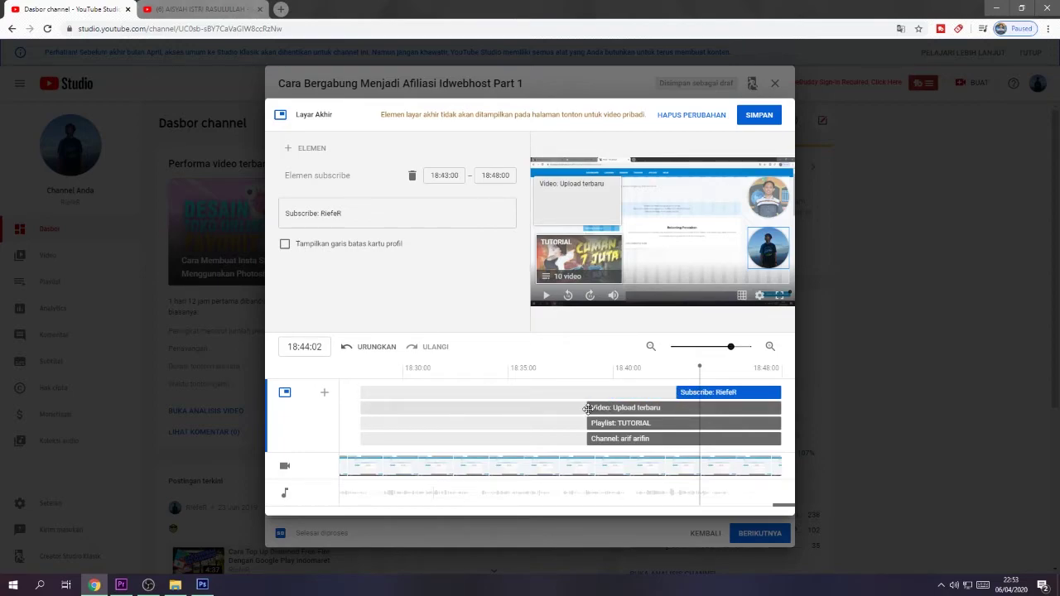
left_click_drag(584, 408, 677, 407)
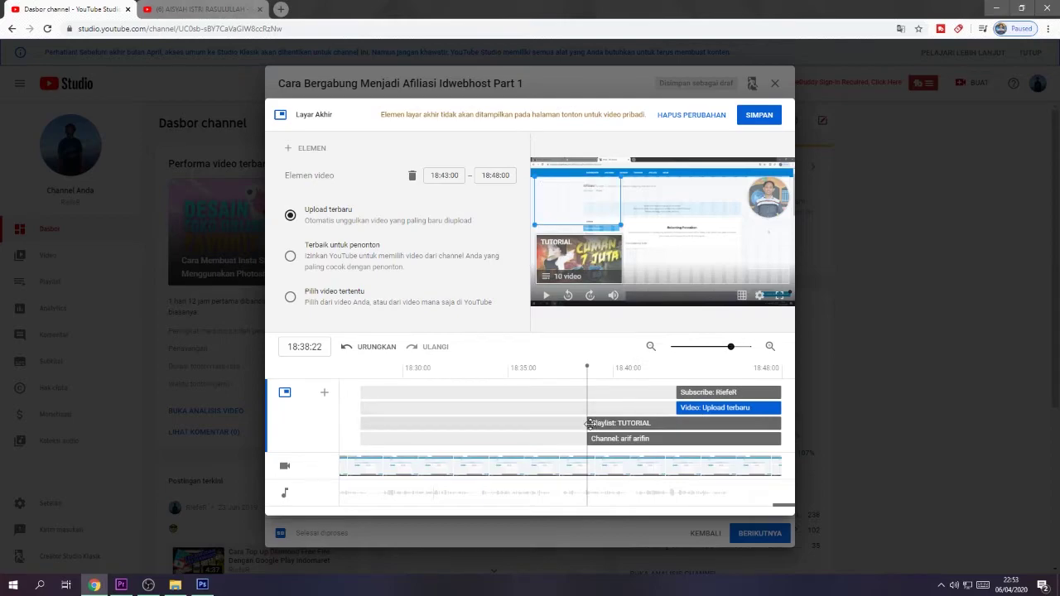
left_click_drag(586, 423, 677, 423)
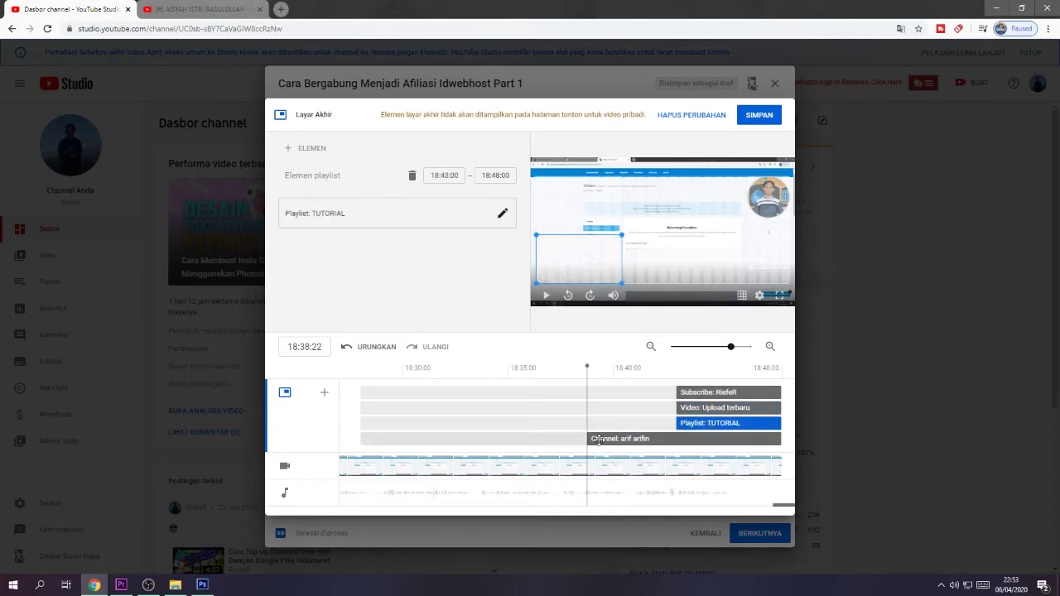
left_click_drag(587, 439, 678, 438)
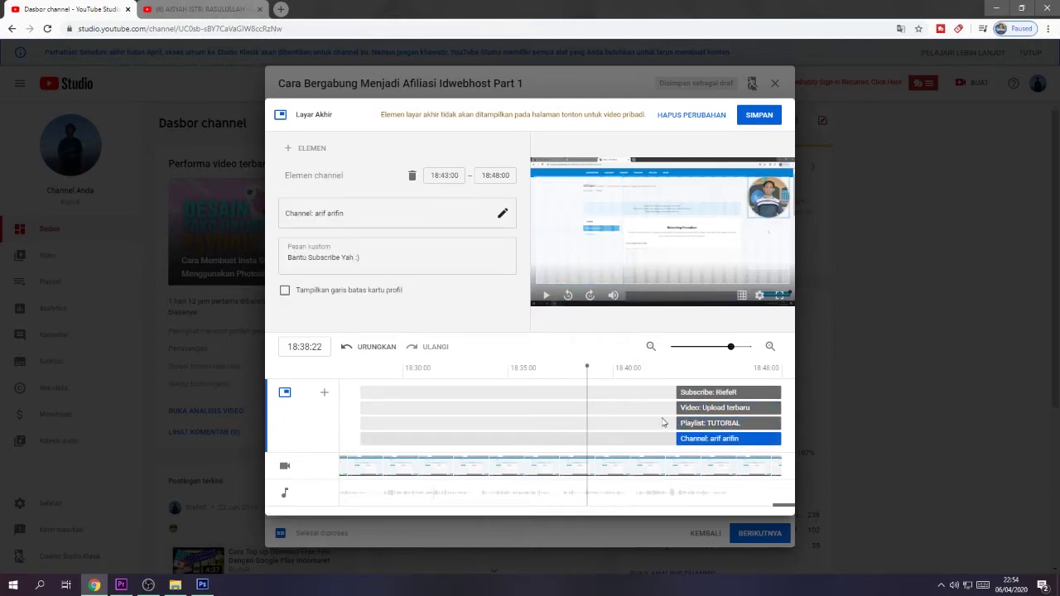
left_click_drag(587, 366, 679, 395)
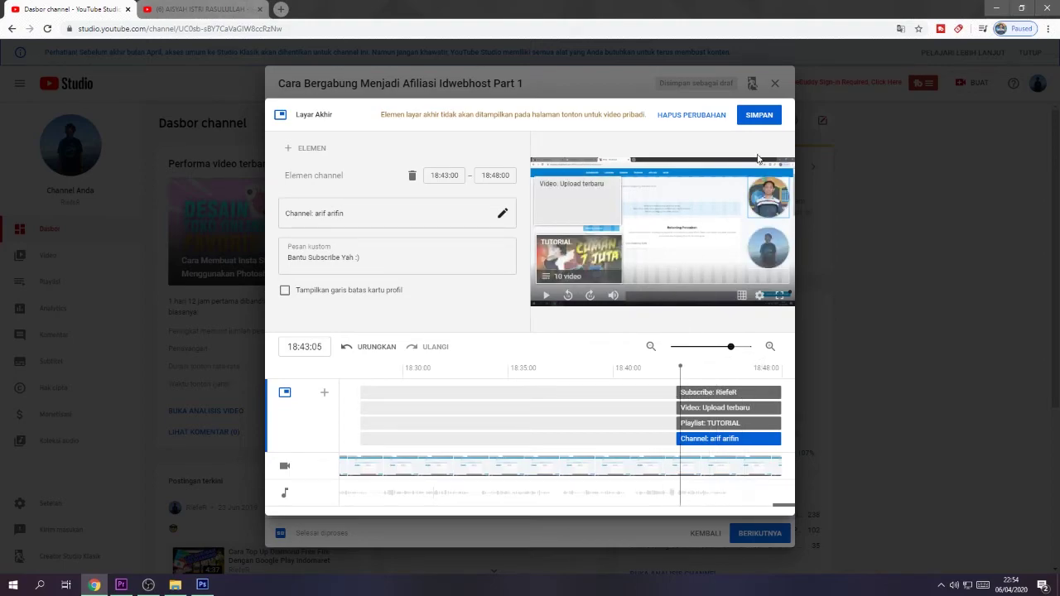
left_click(755, 114)
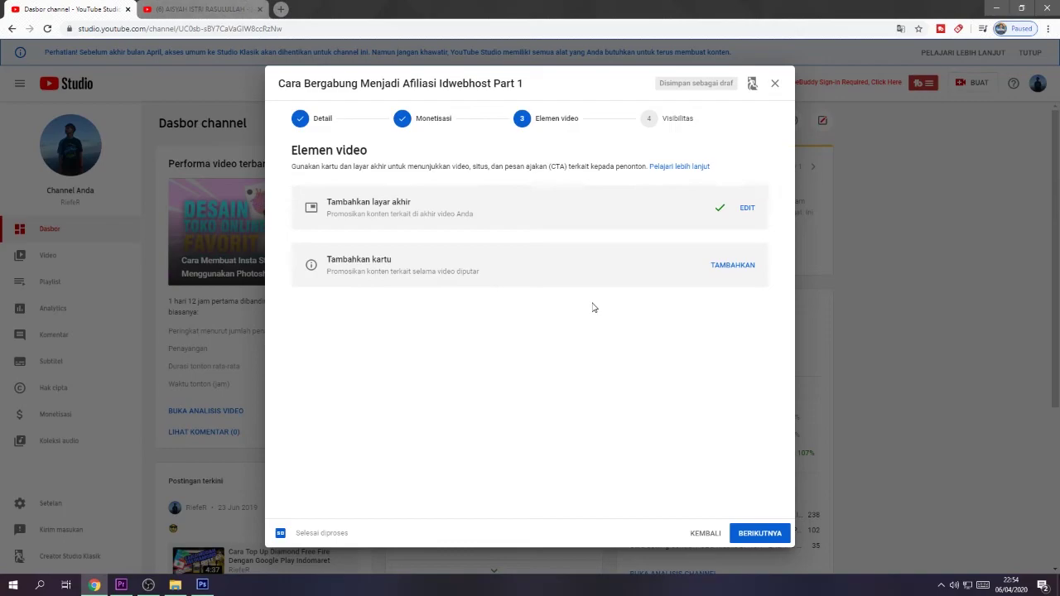
Open the card editor, pause the video at 0:02 and create a playlist card for the TUTORIAL playlist
left_click(743, 270)
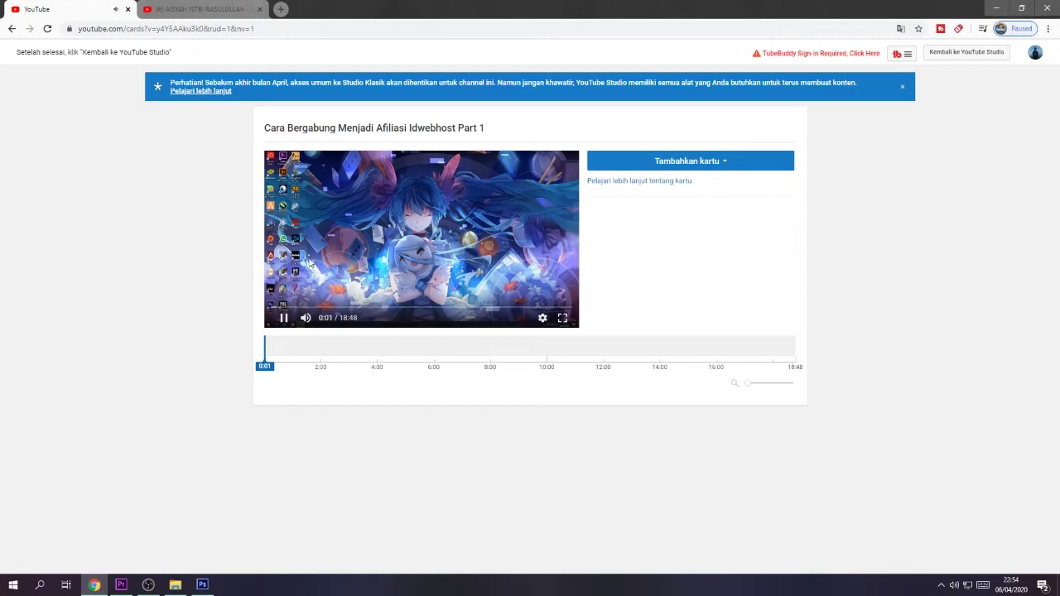
left_click(283, 317)
left_click(717, 162)
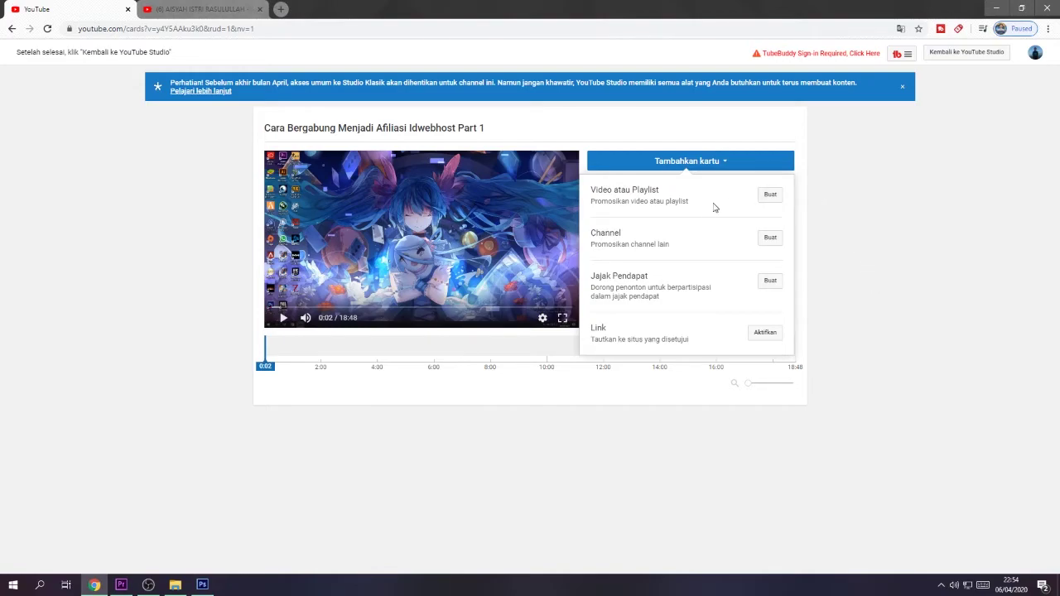
left_click(768, 196)
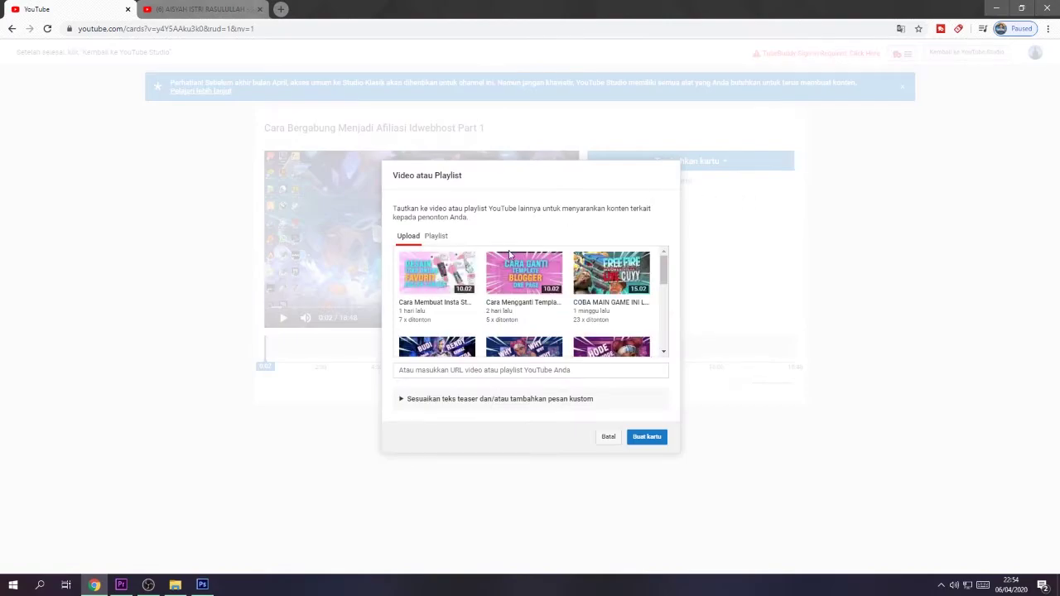
scroll(668, 261, "down", 1)
scroll(667, 261, "up", 1)
left_click(437, 237)
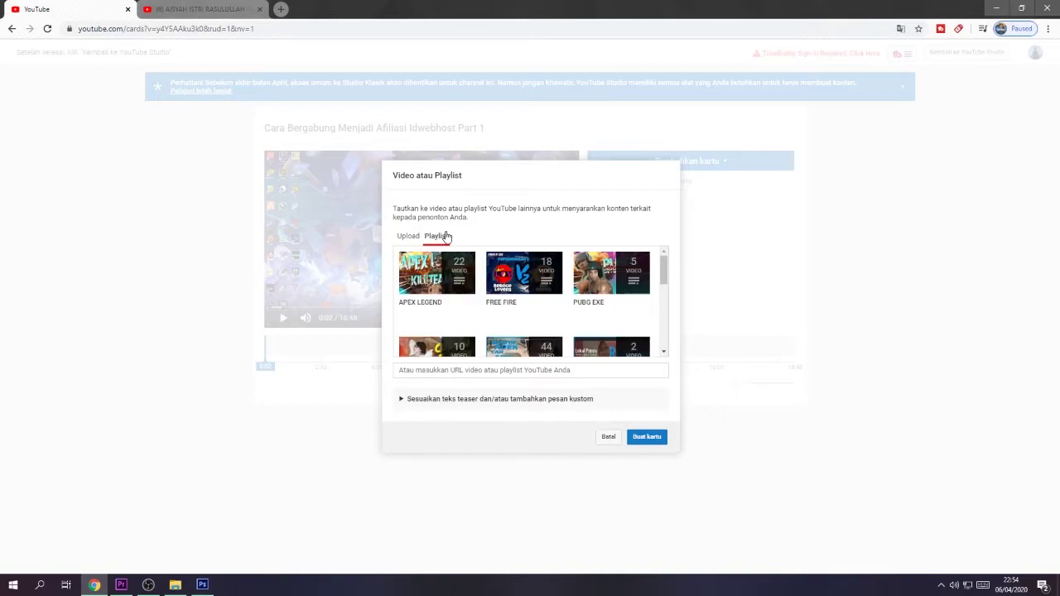
left_click(409, 238)
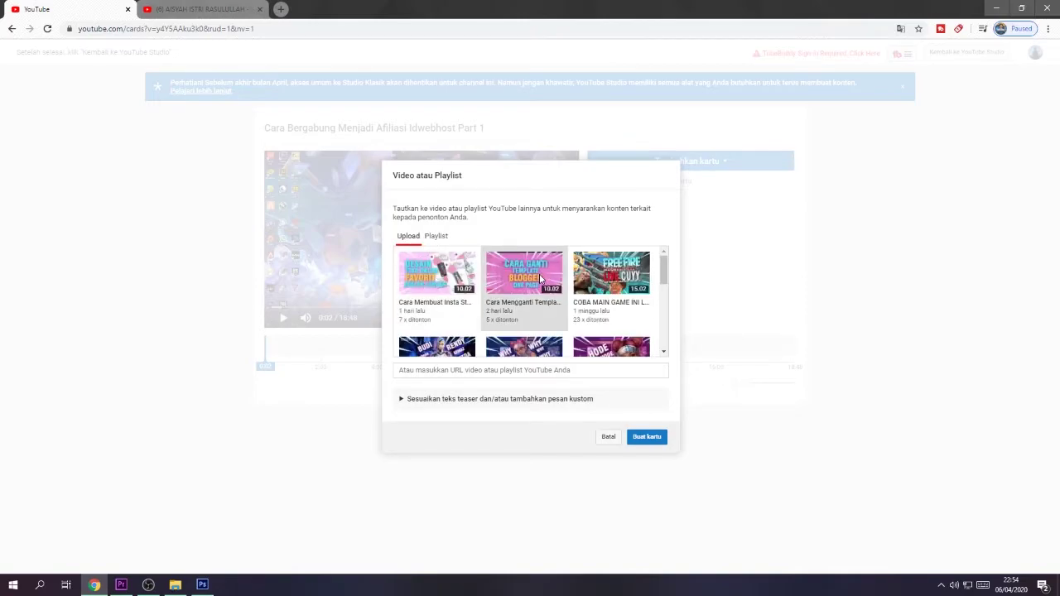
left_click(435, 237)
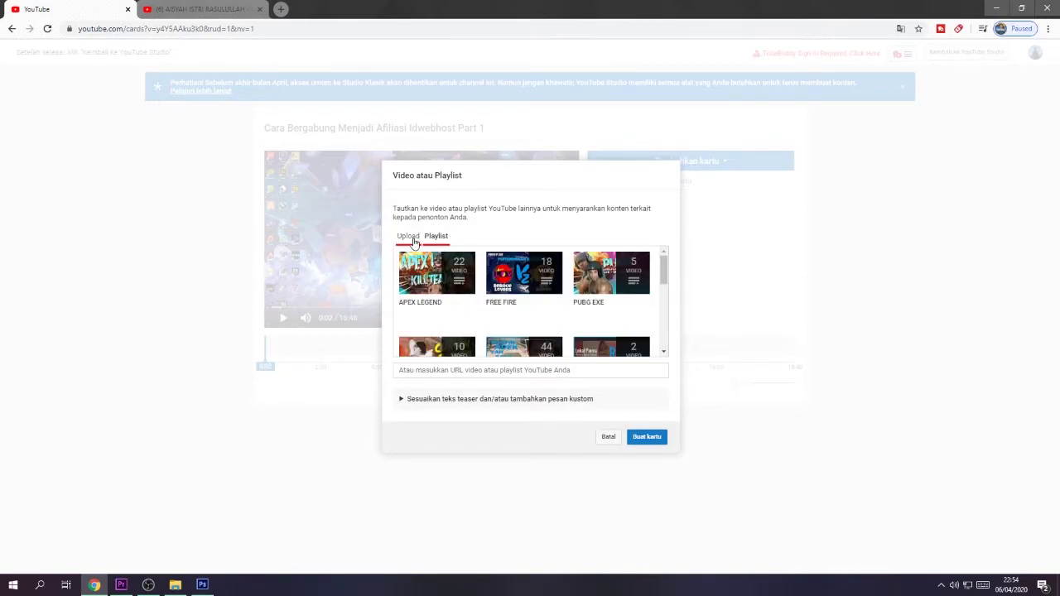
left_click(414, 240)
left_click(441, 239)
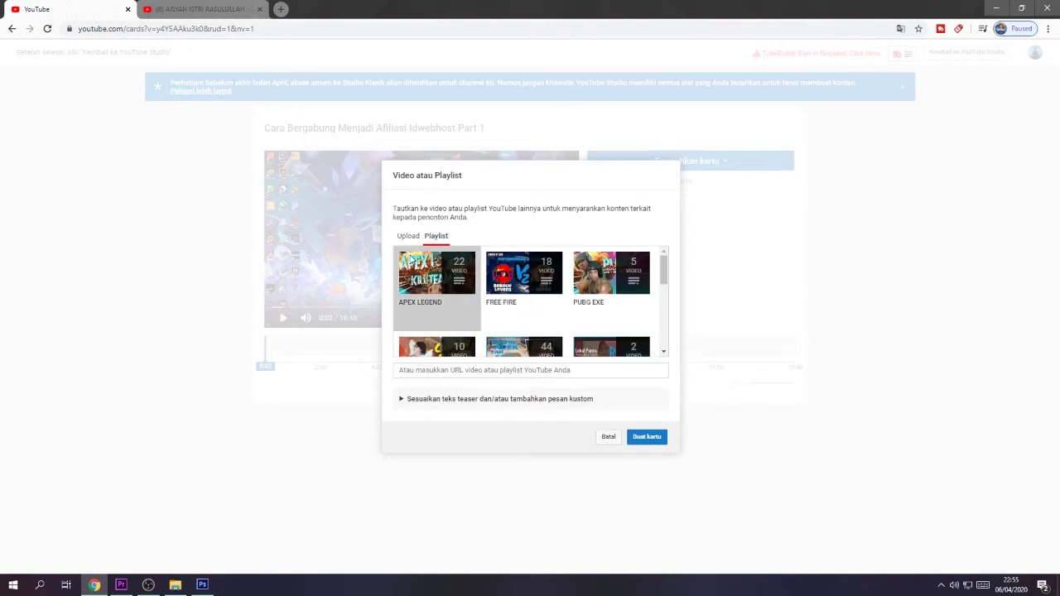
mouse_move(664, 270)
left_mouse_down()
mouse_move(669, 331)
mouse_move(681, 285)
mouse_move(662, 276)
left_mouse_up()
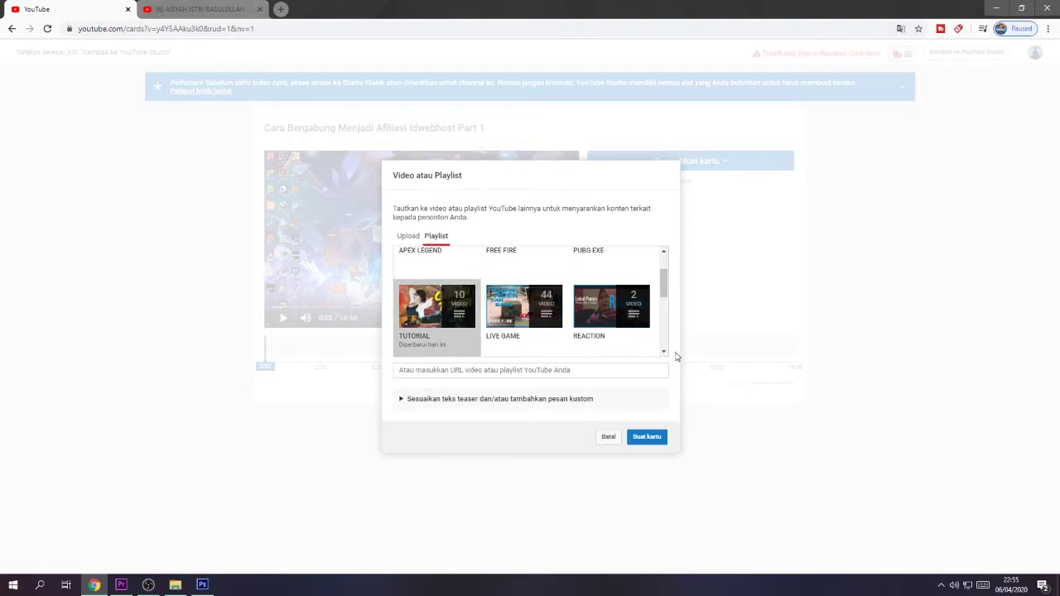
left_click(660, 444)
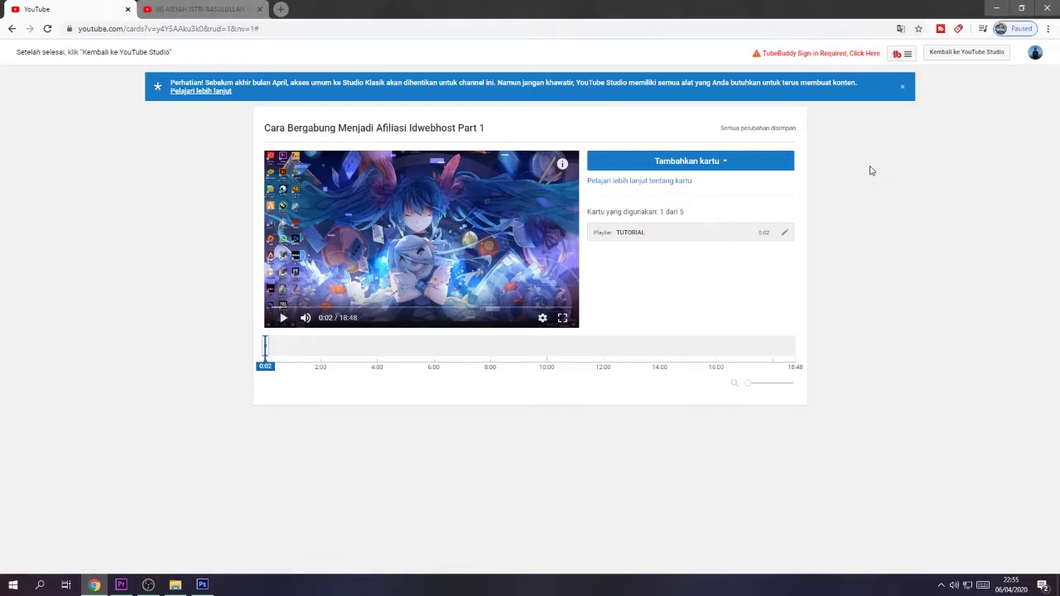
Create a channel card with the previously used channel URL, custom message "Bantu Subscribenya Yah :)" and teaser text "Bantu Subscribe Yah Teman2"
left_click(737, 161)
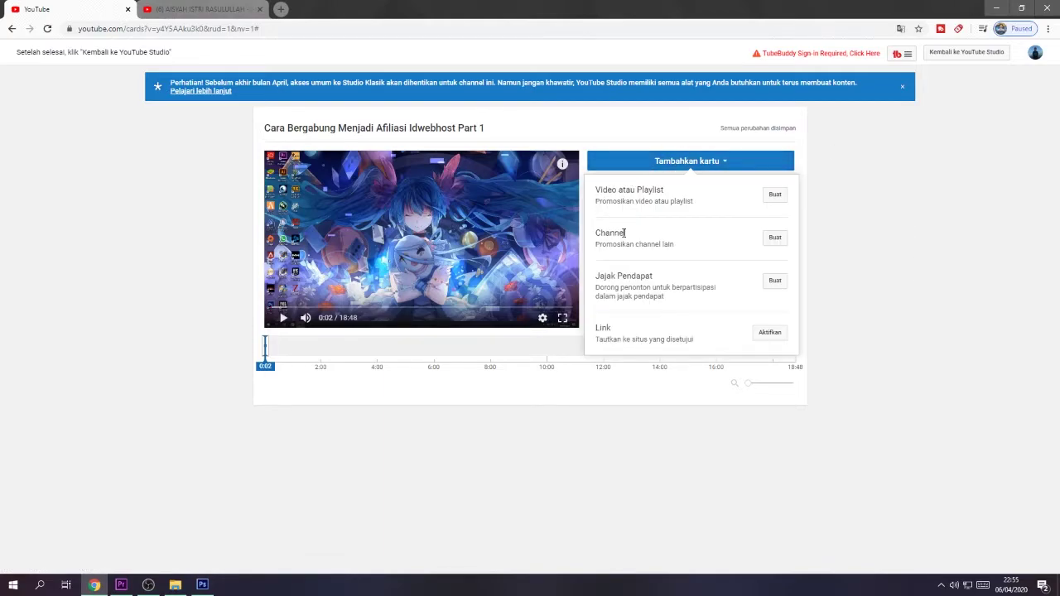
left_click(775, 239)
left_click(521, 285)
left_click(521, 308)
left_click(521, 322)
left_click(522, 346)
left_click(522, 357)
left_click(523, 375)
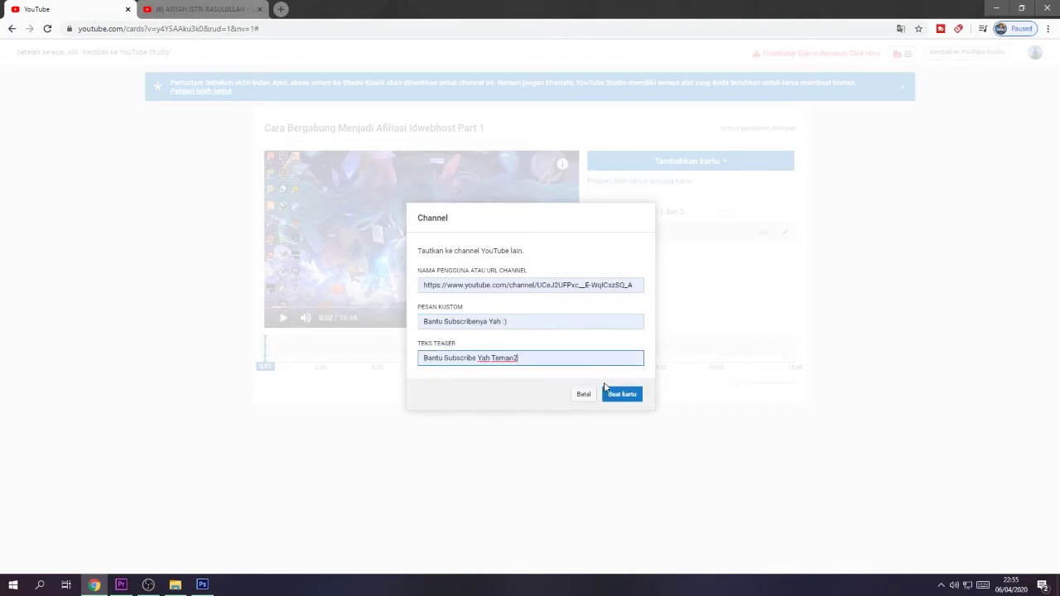
left_click(621, 396)
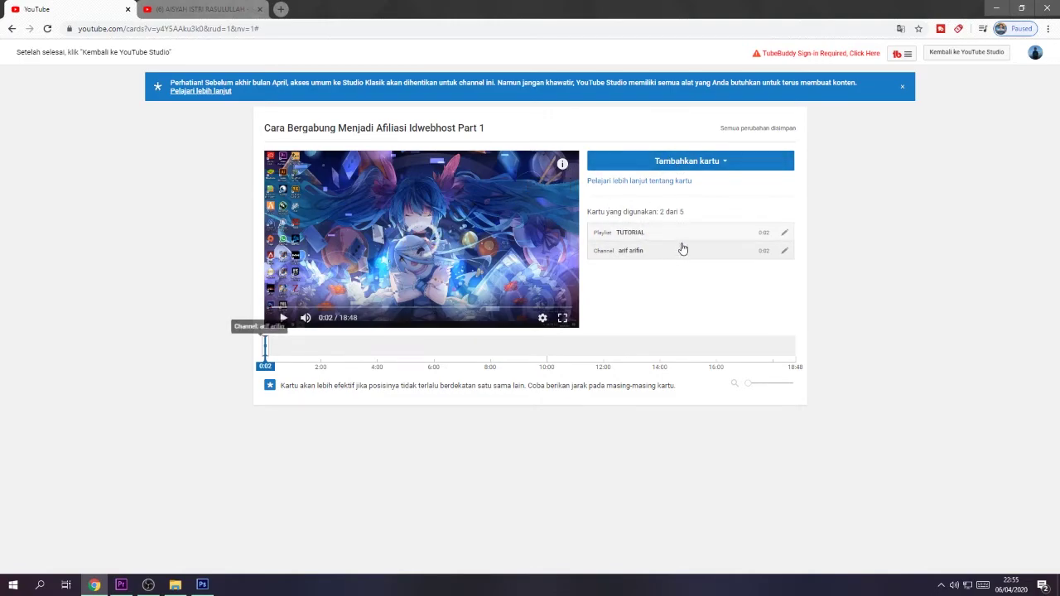
Preview both cards in the video player and move the channel card to 1:03 on the timeline
mouse_move(563, 165)
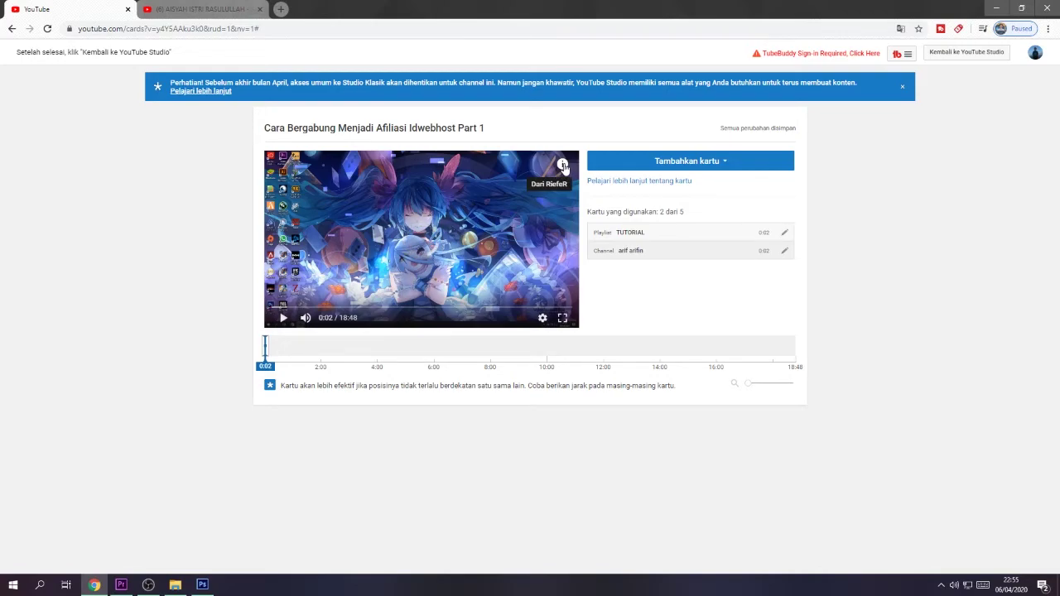
left_click(563, 164)
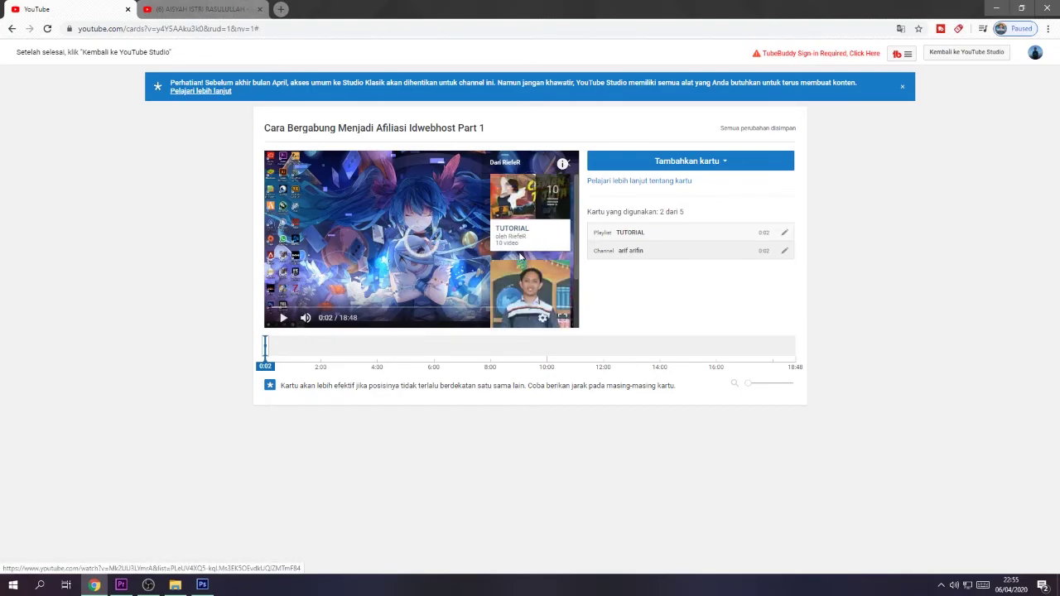
scroll(530, 249, "down", 3)
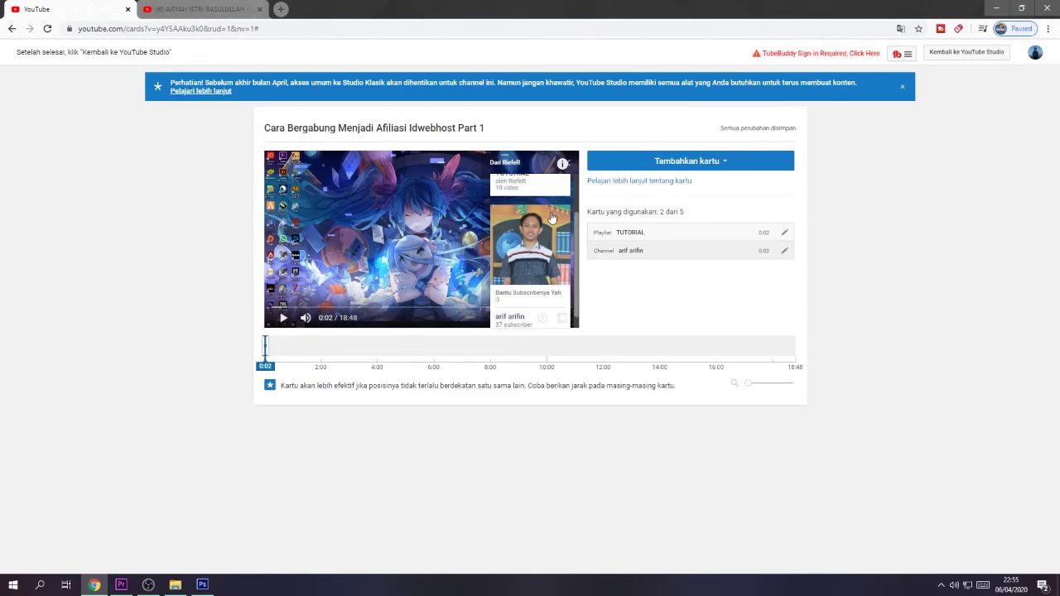
left_click(568, 169)
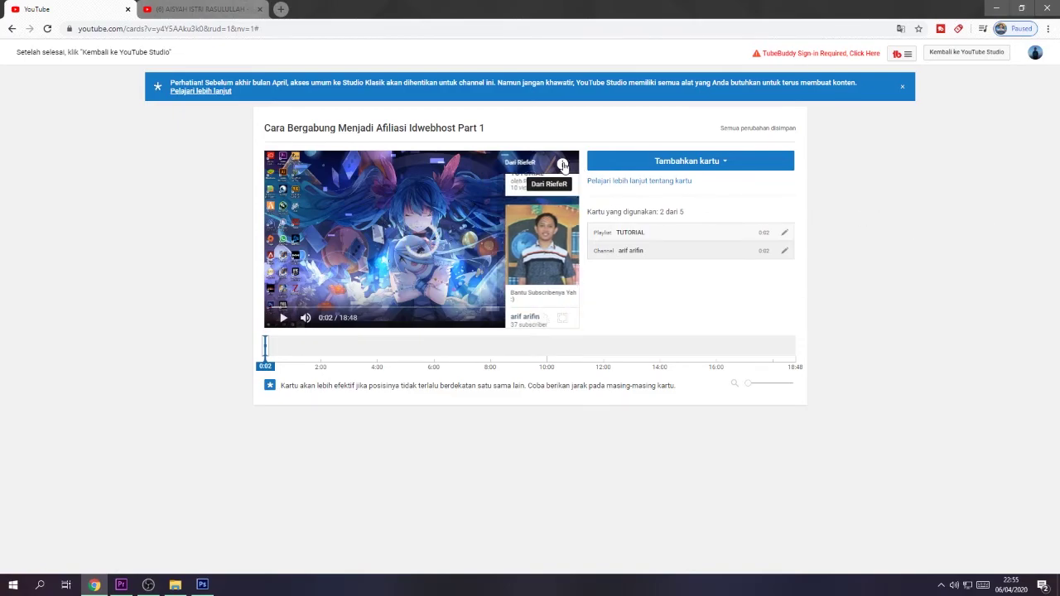
left_click_drag(266, 345, 344, 355)
mouse_move(265, 348)
left_mouse_down()
mouse_move(771, 355)
mouse_move(510, 356)
mouse_move(412, 372)
mouse_move(732, 371)
mouse_move(293, 368)
left_mouse_up()
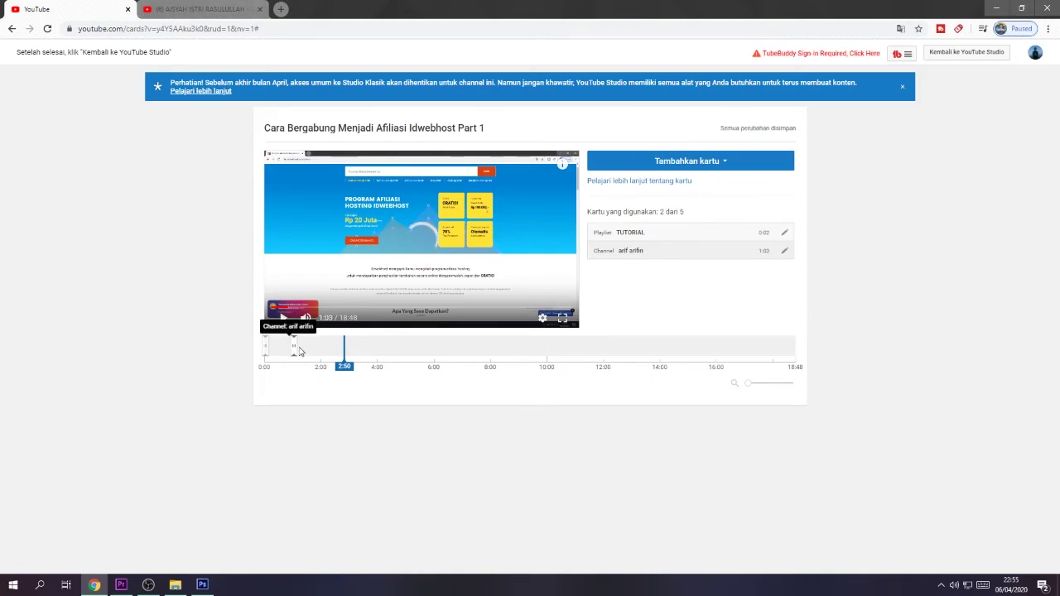
left_click_drag(295, 346, 262, 345)
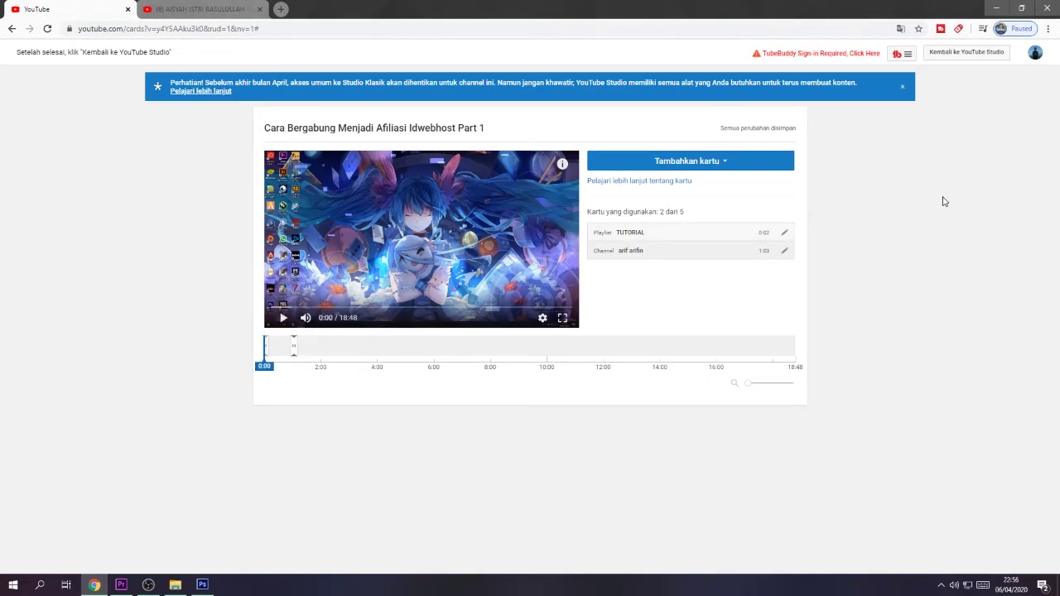
Return to the upload in YouTube Studio and set the video's visibility to Publik
left_click(969, 53)
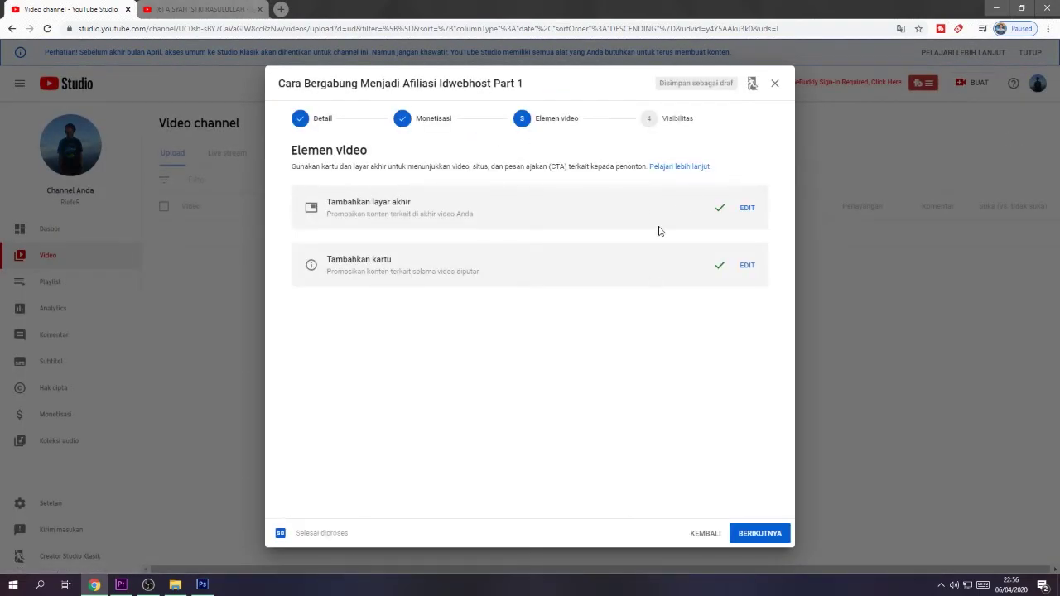
left_click(670, 117)
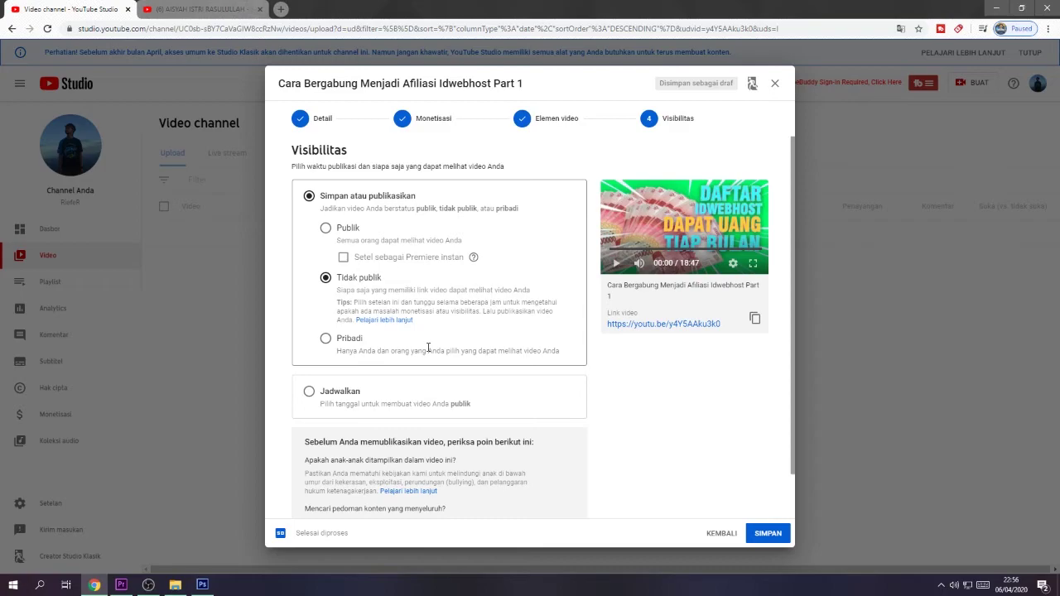
left_click(326, 228)
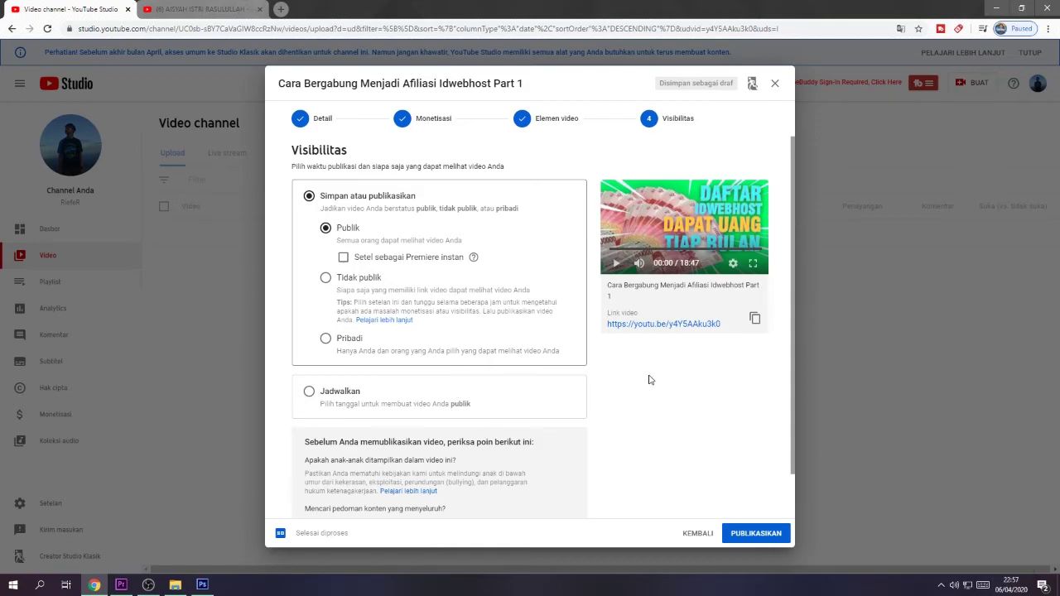
Schedule the video to go public on 7 Apr 2020 at 11.00 instead of publishing immediately, and close the confirmation
left_click(310, 393)
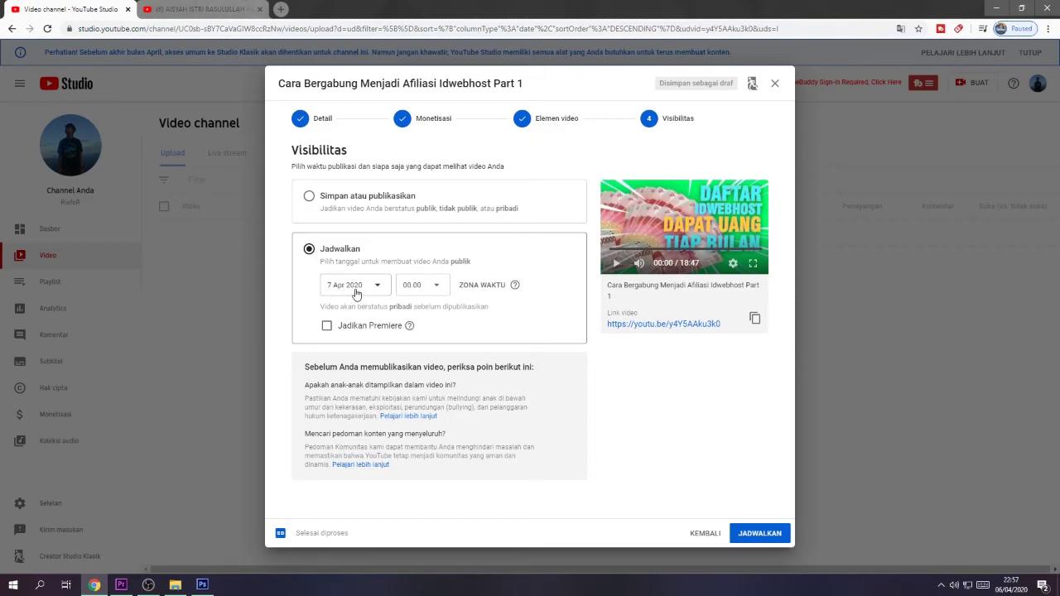
left_click(437, 285)
left_click_drag(446, 313, 442, 367)
scroll(440, 377, "down", 3)
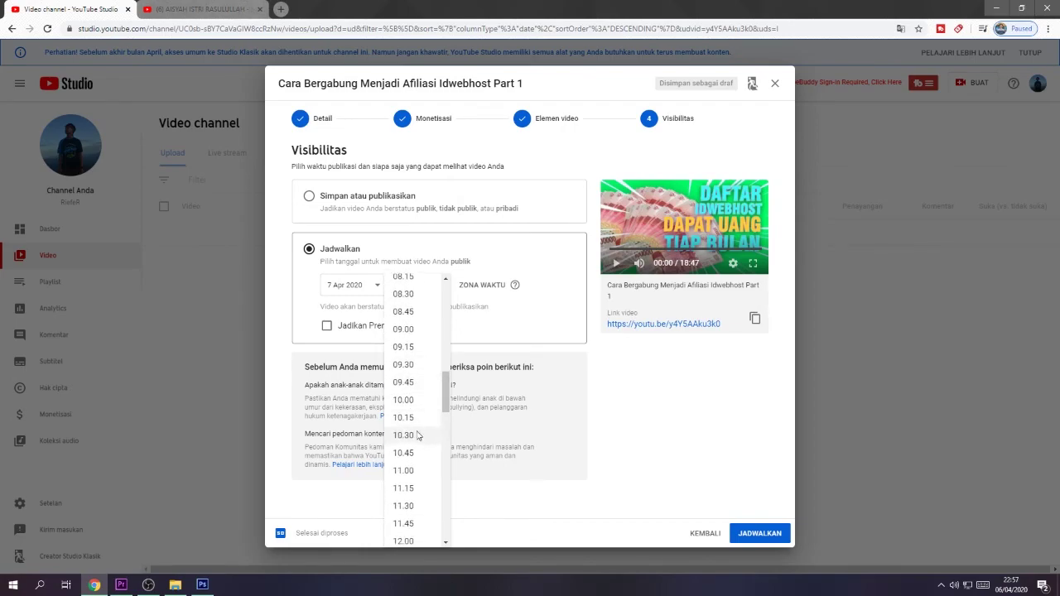
left_click(403, 470)
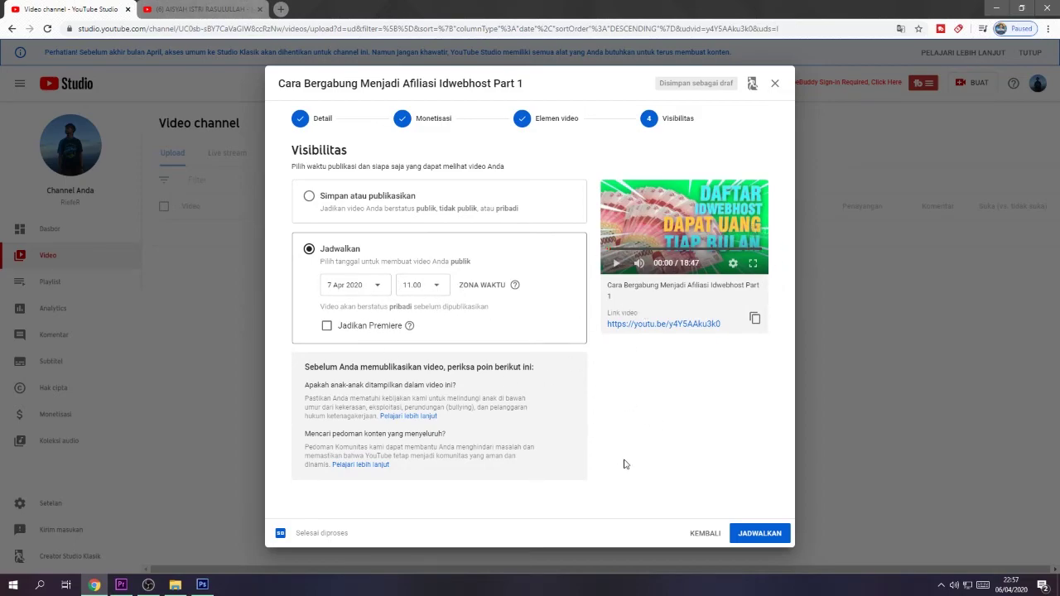
left_click(763, 536)
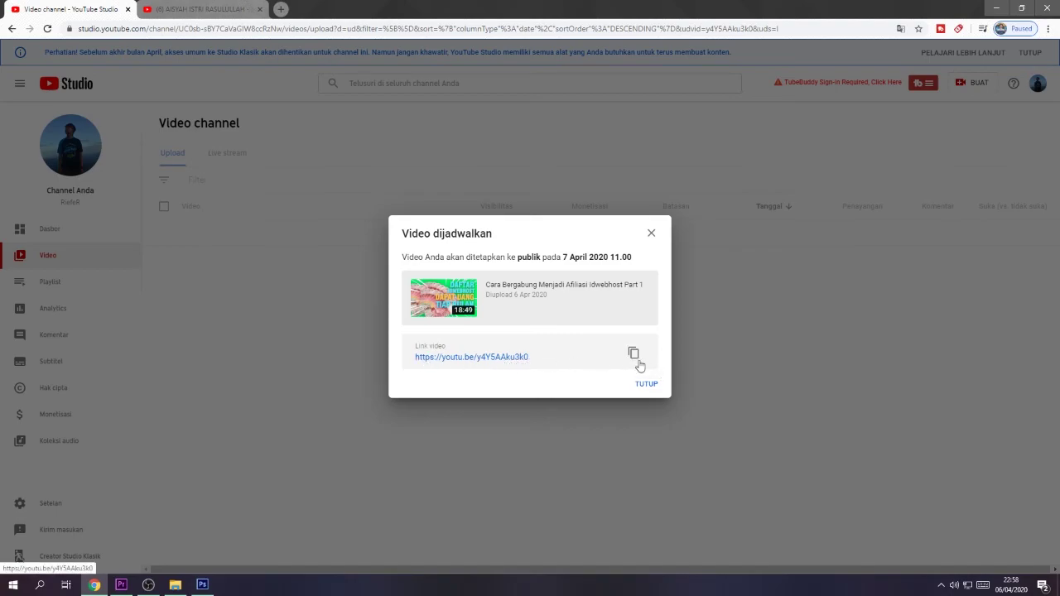
left_click(648, 383)
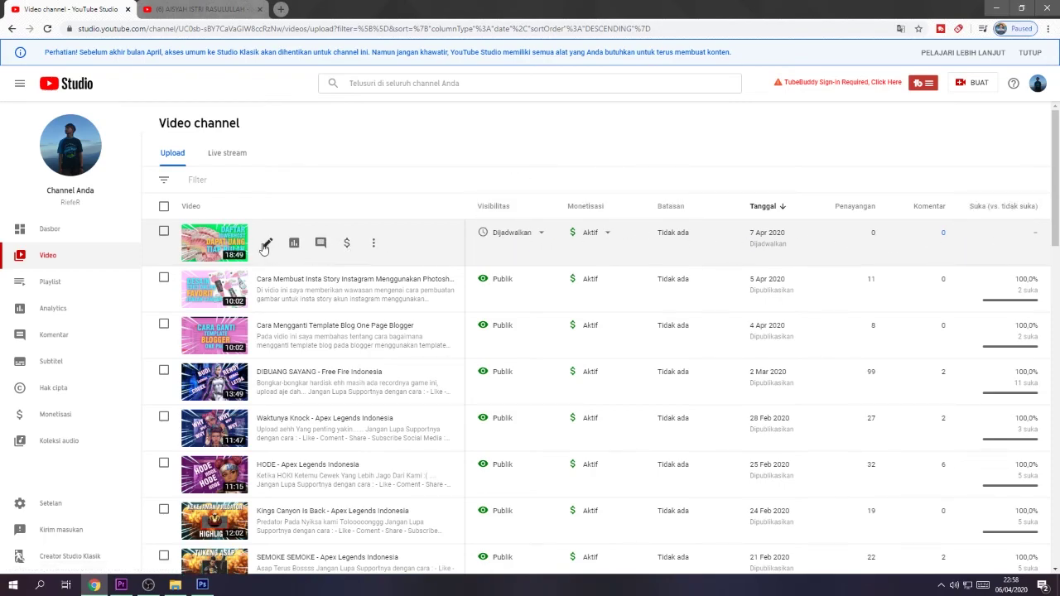
mouse_move(502, 230)
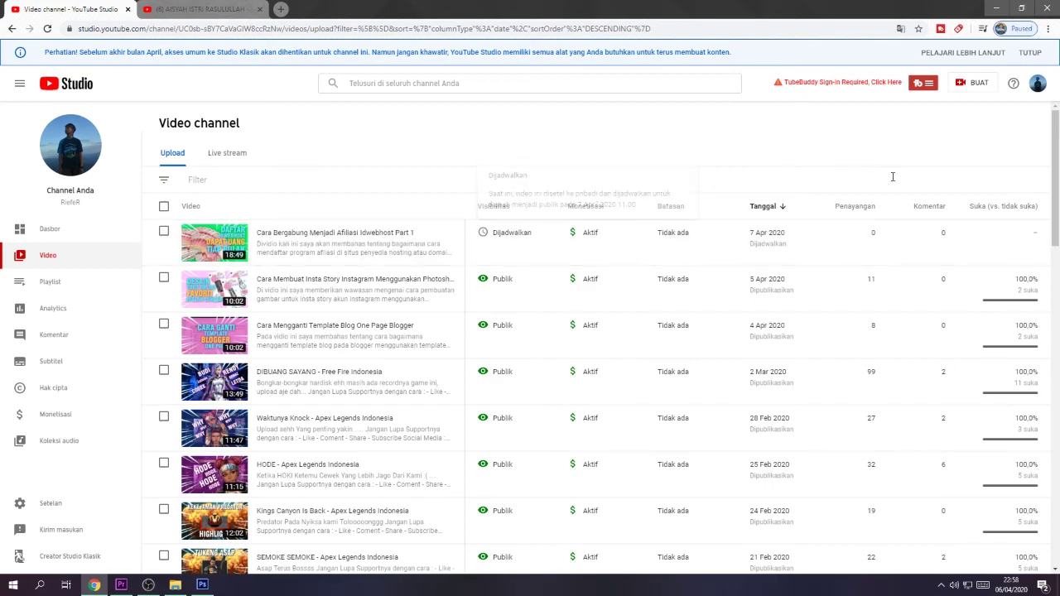
left_click_drag(1057, 169, 1058, 257)
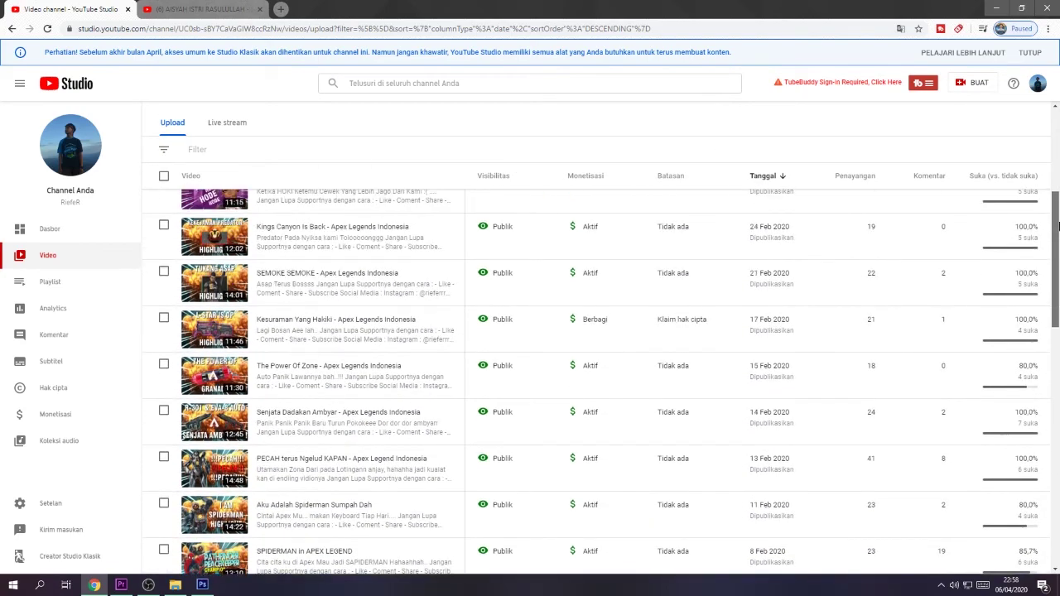